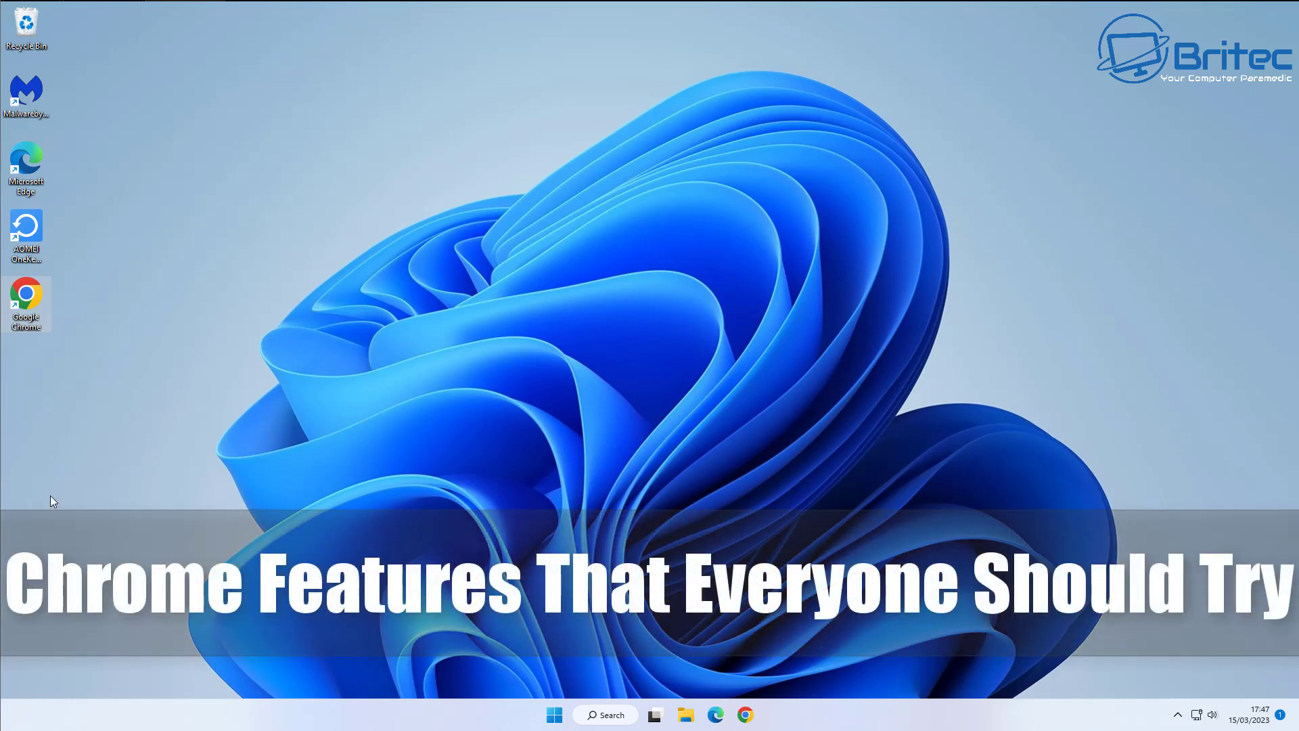
# Launch Google Chrome, widen its window across most of the desktop, and dismiss the default-browser notice.
pyautogui.doubleClick(26, 293)
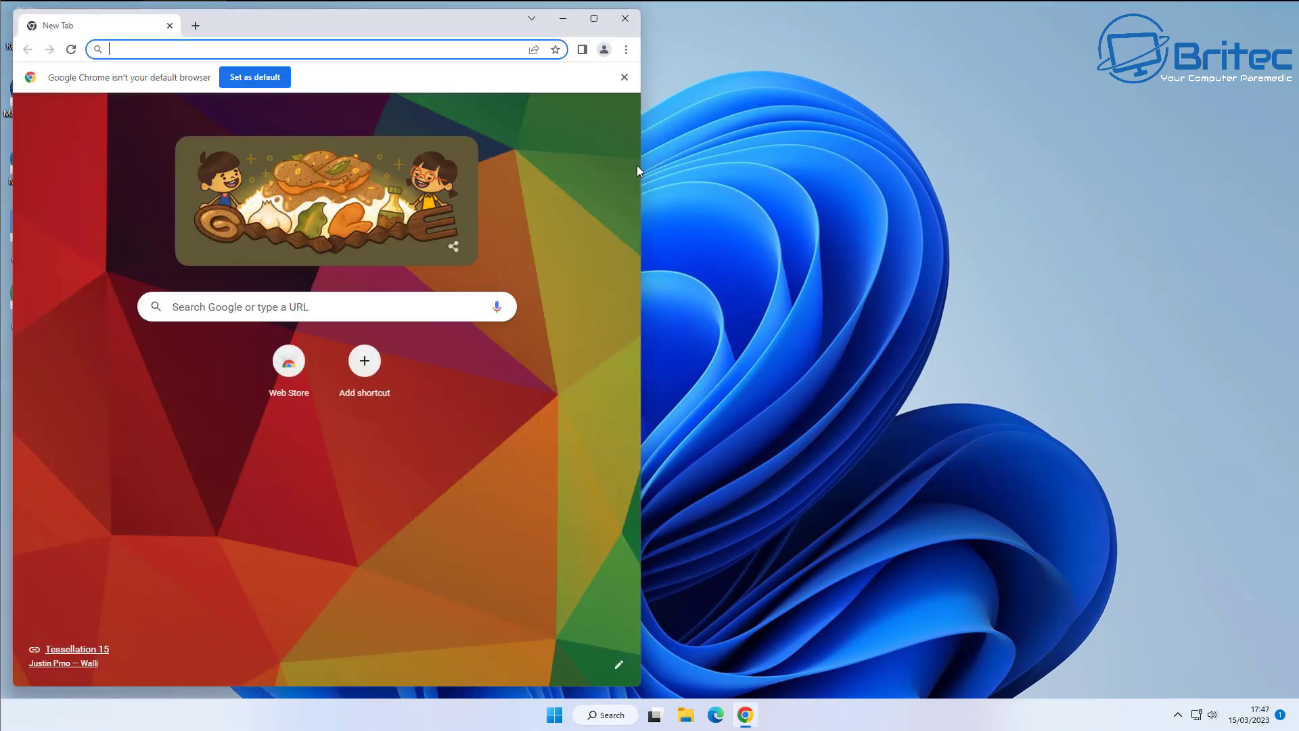
pyautogui.moveTo(637, 169); pyautogui.dragTo(1263, 195)
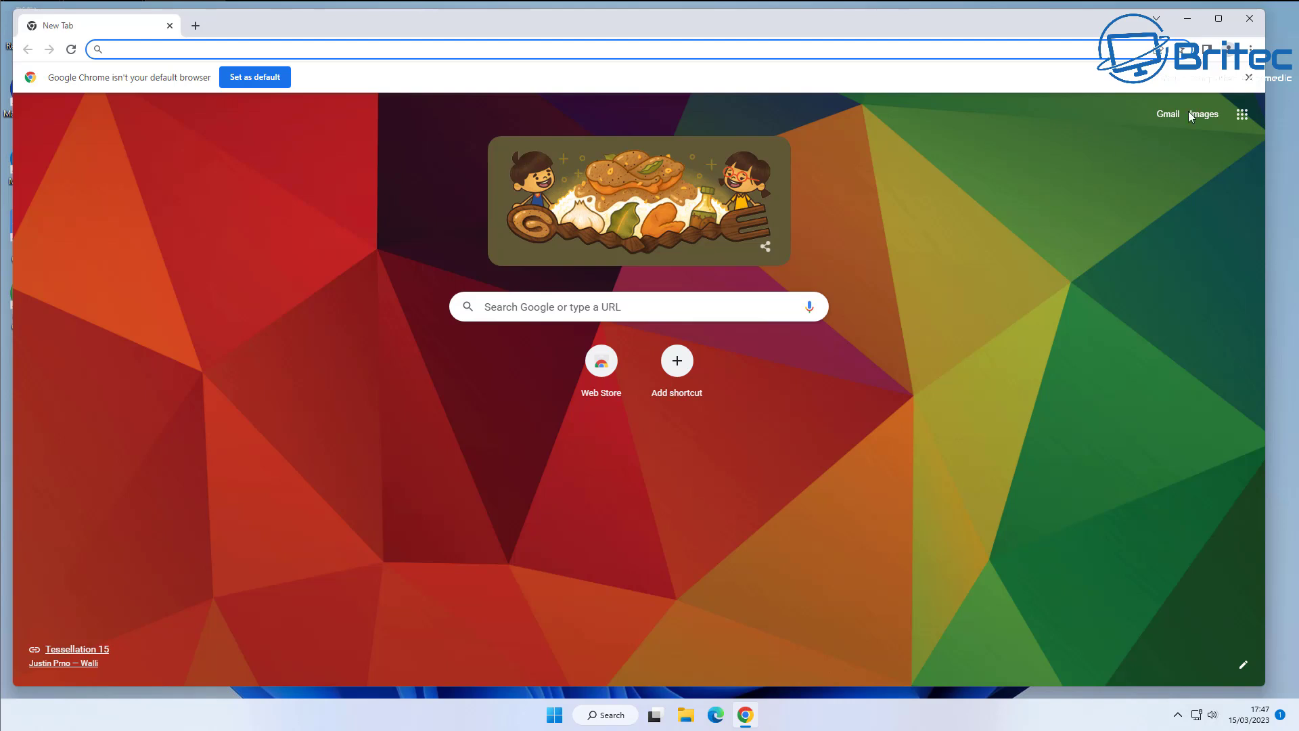
pyautogui.click(1248, 77)
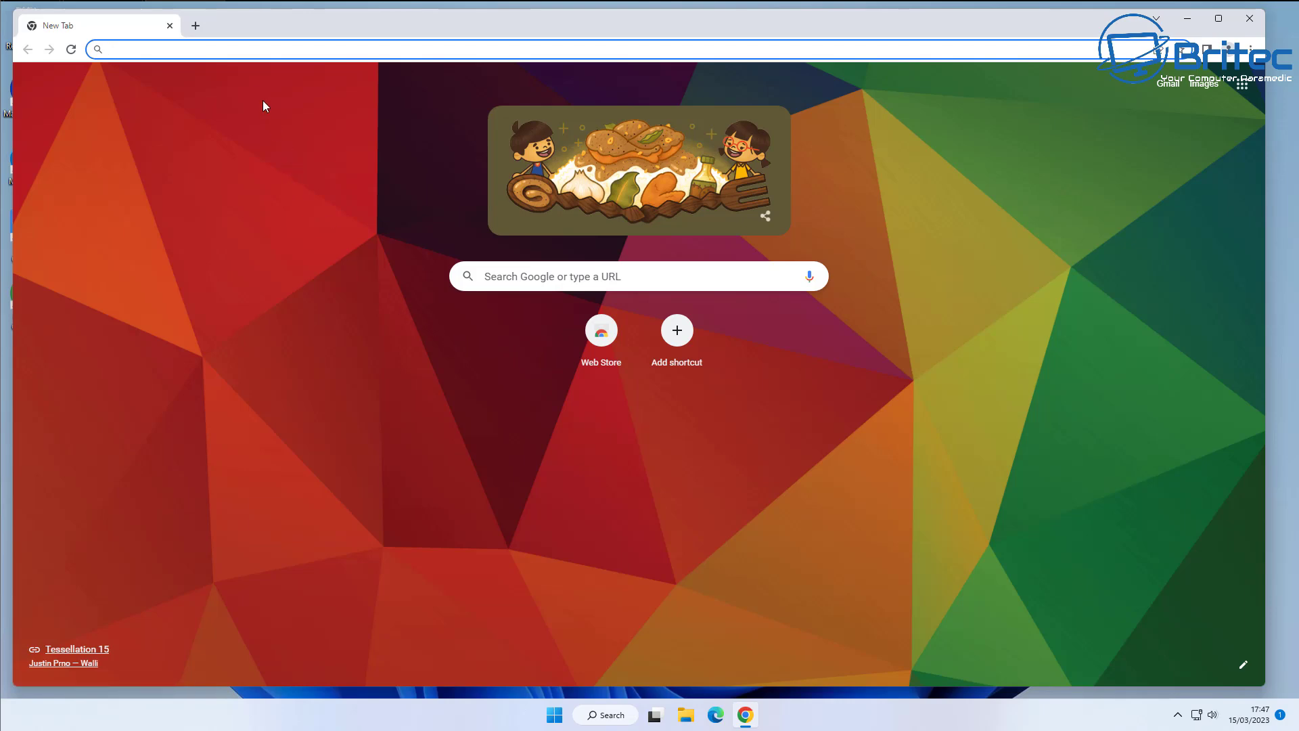
# Open the experimental features page at chrome://flags.
pyautogui.click(175, 50)
pyautogui.write('chr')
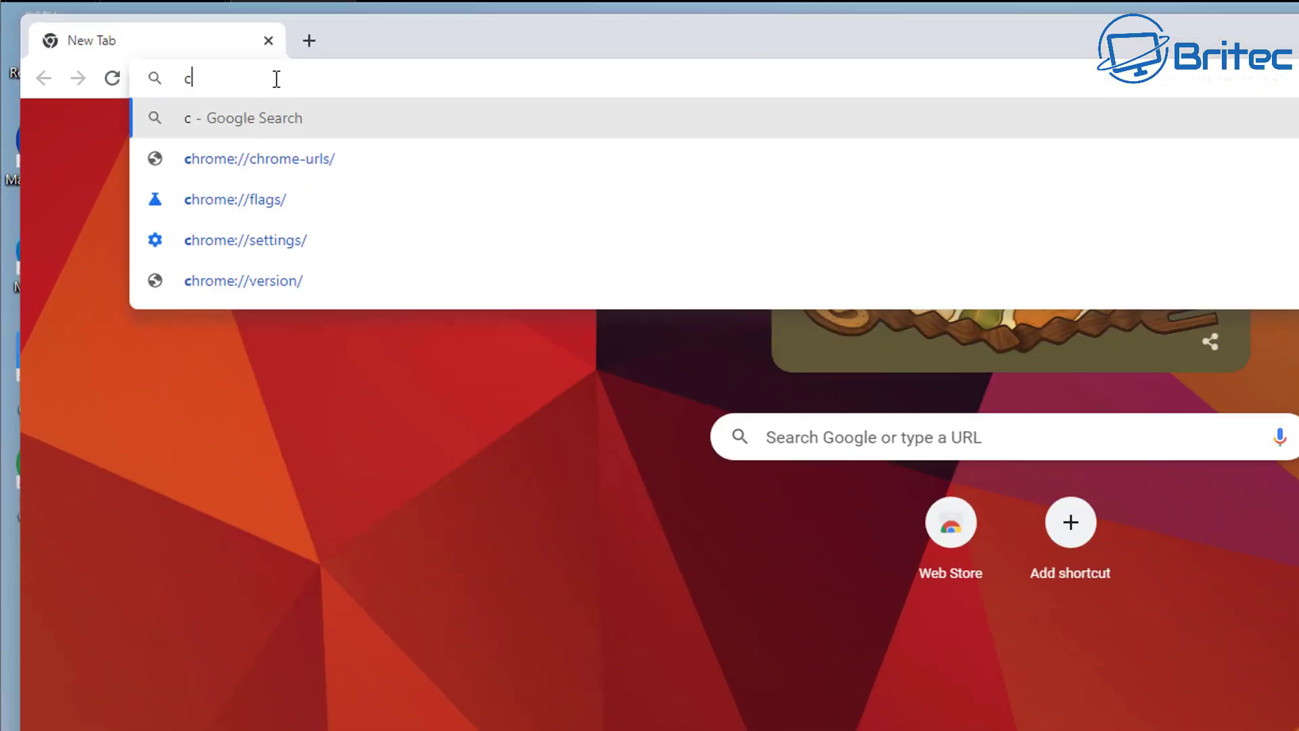
pyautogui.write('ome')
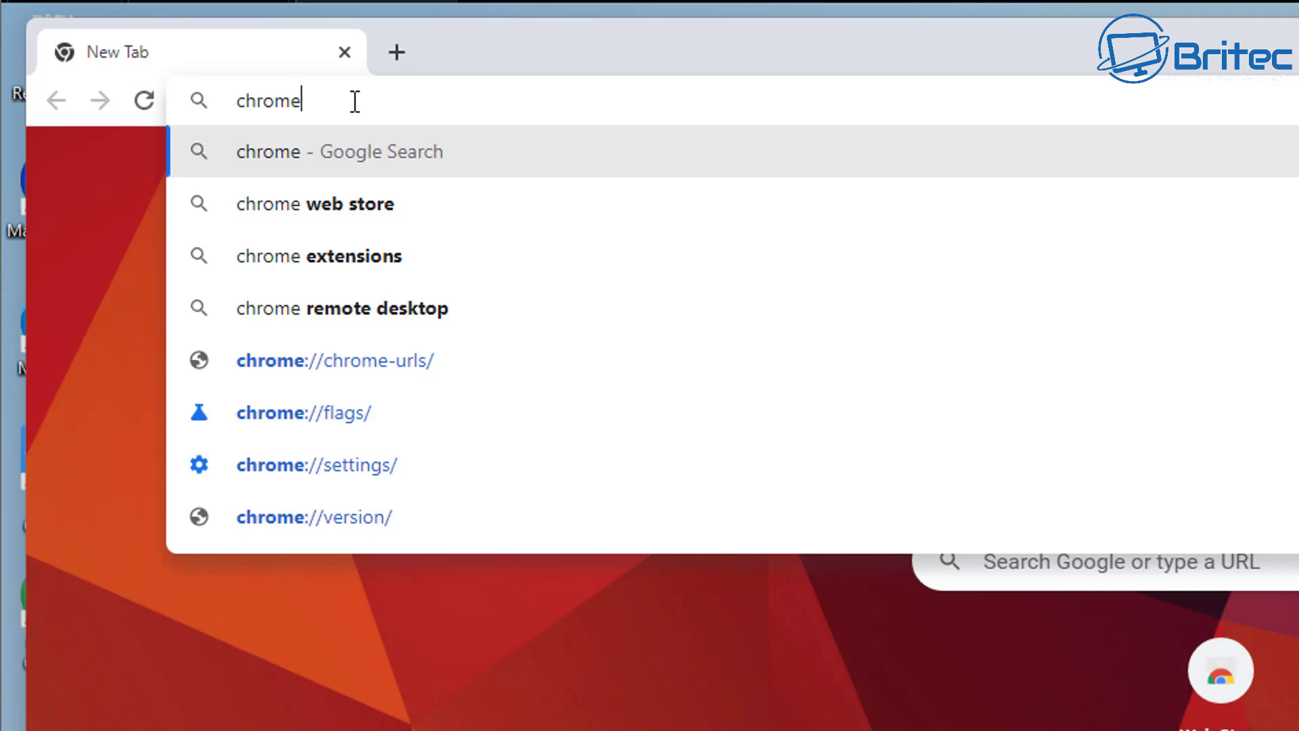
pyautogui.write('://')
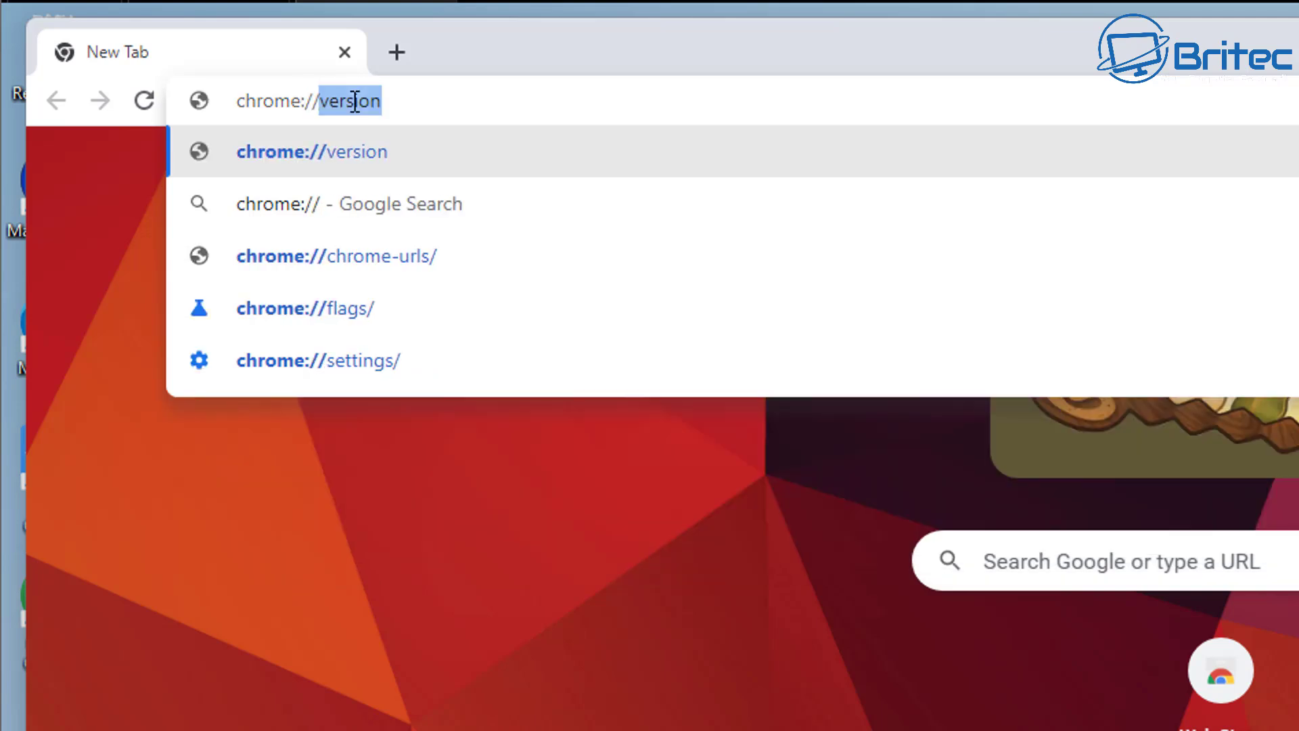
pyautogui.write('flags')
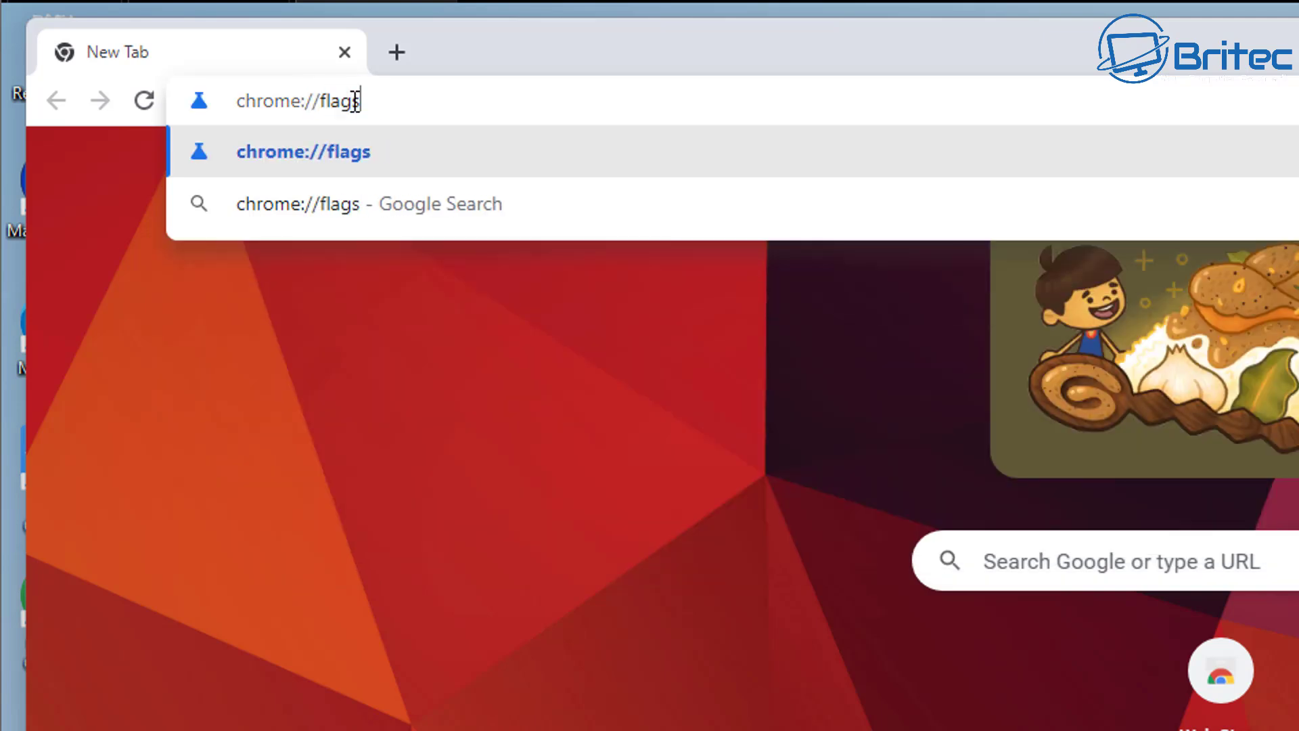
pyautogui.press('Return')
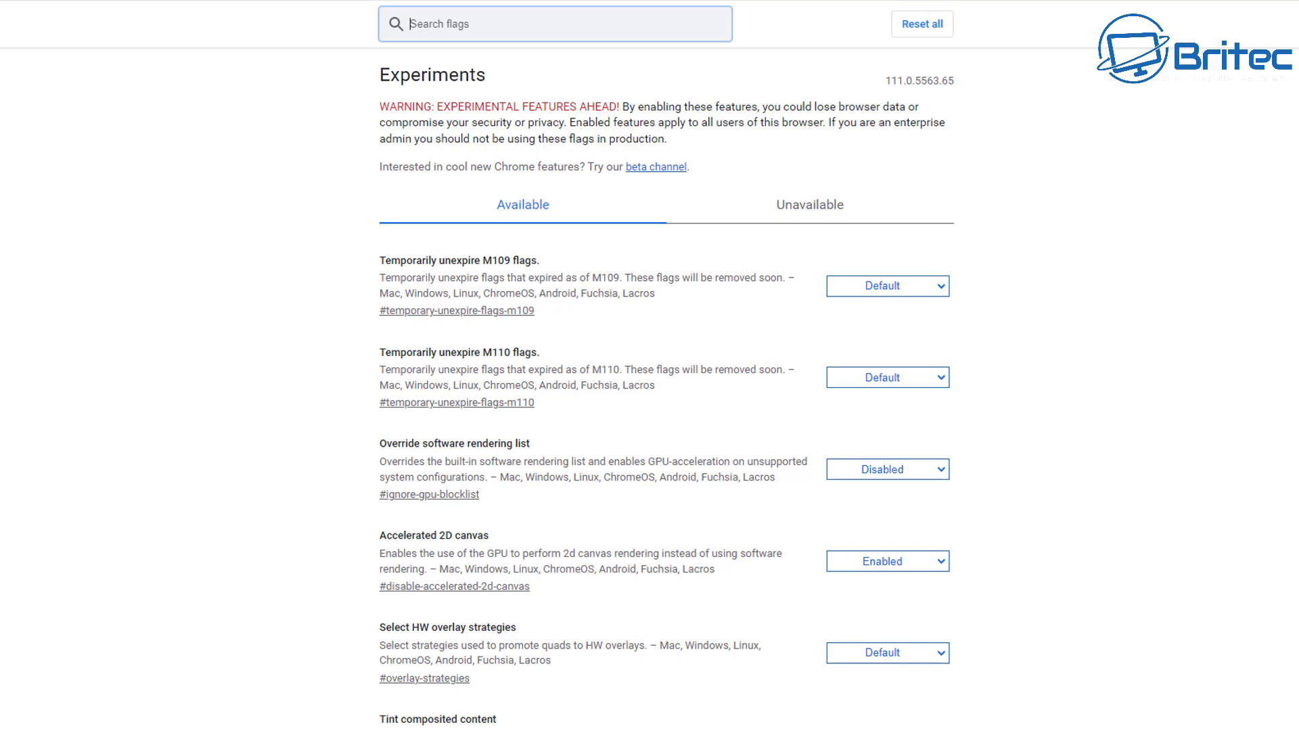
# Reset all experimental flags to their defaults and relaunch the browser.
pyautogui.click(925, 27)
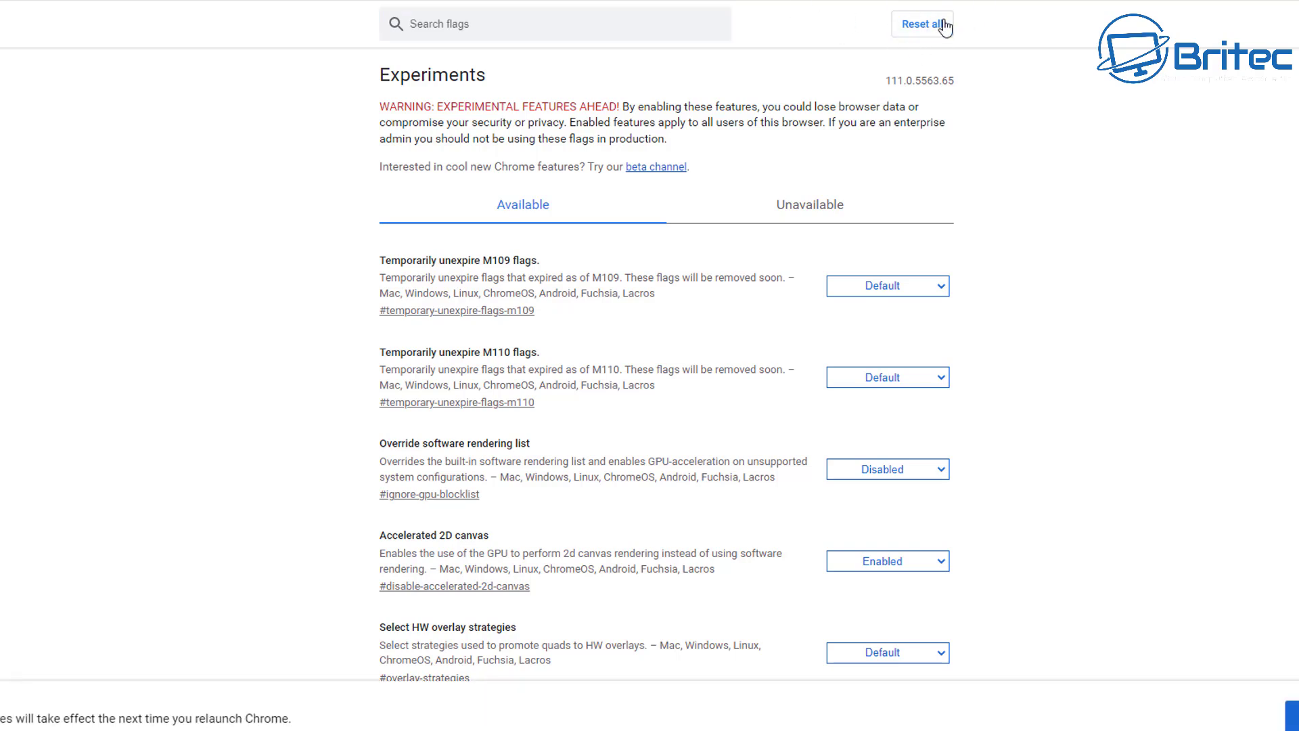
pyautogui.click(1292, 716)
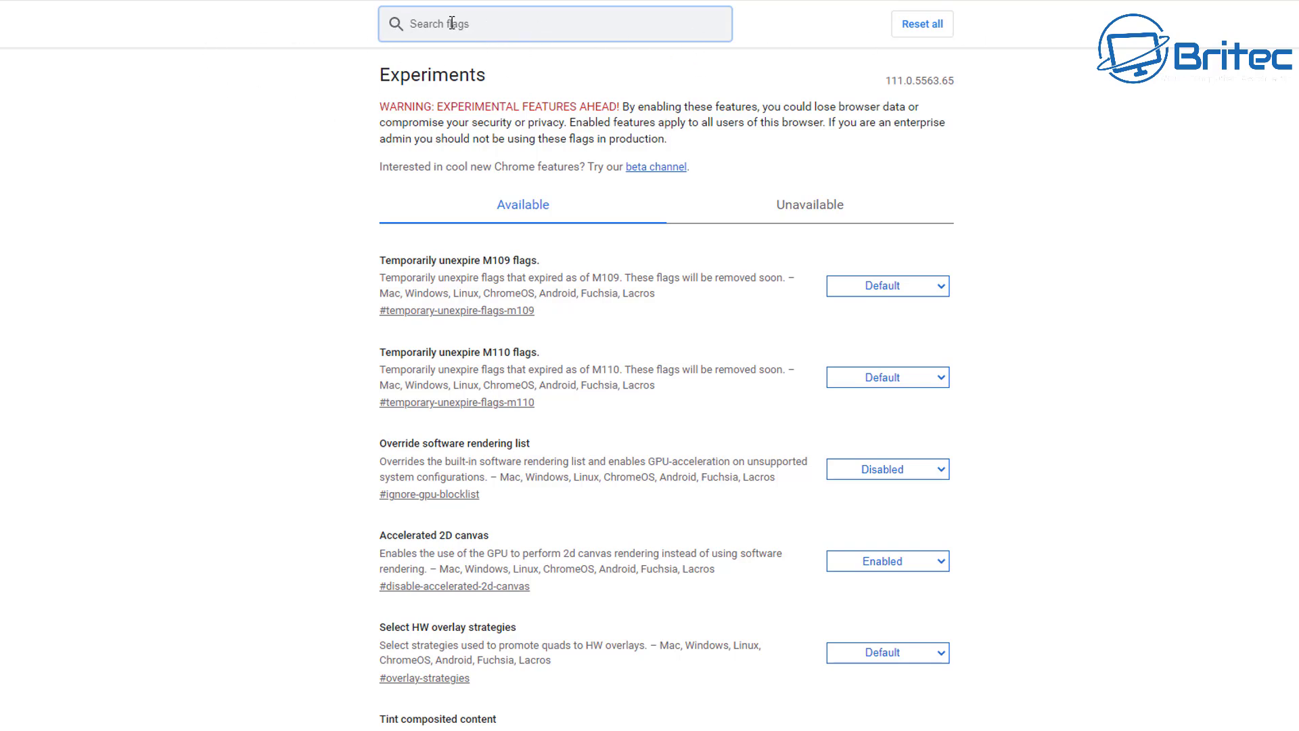
# Search the flags for "reader", set Enable Reader Mode to Enabled, and relaunch the browser.
pyautogui.write('reader')
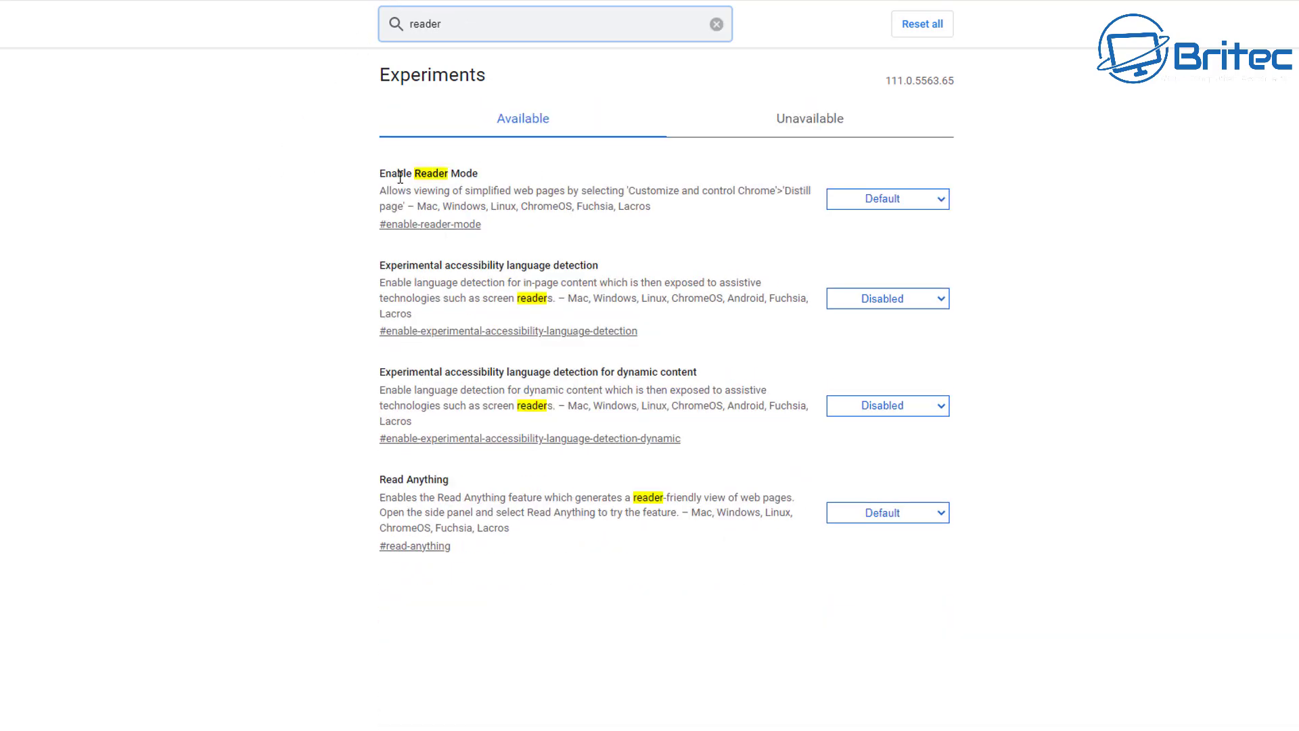
pyautogui.click(932, 199)
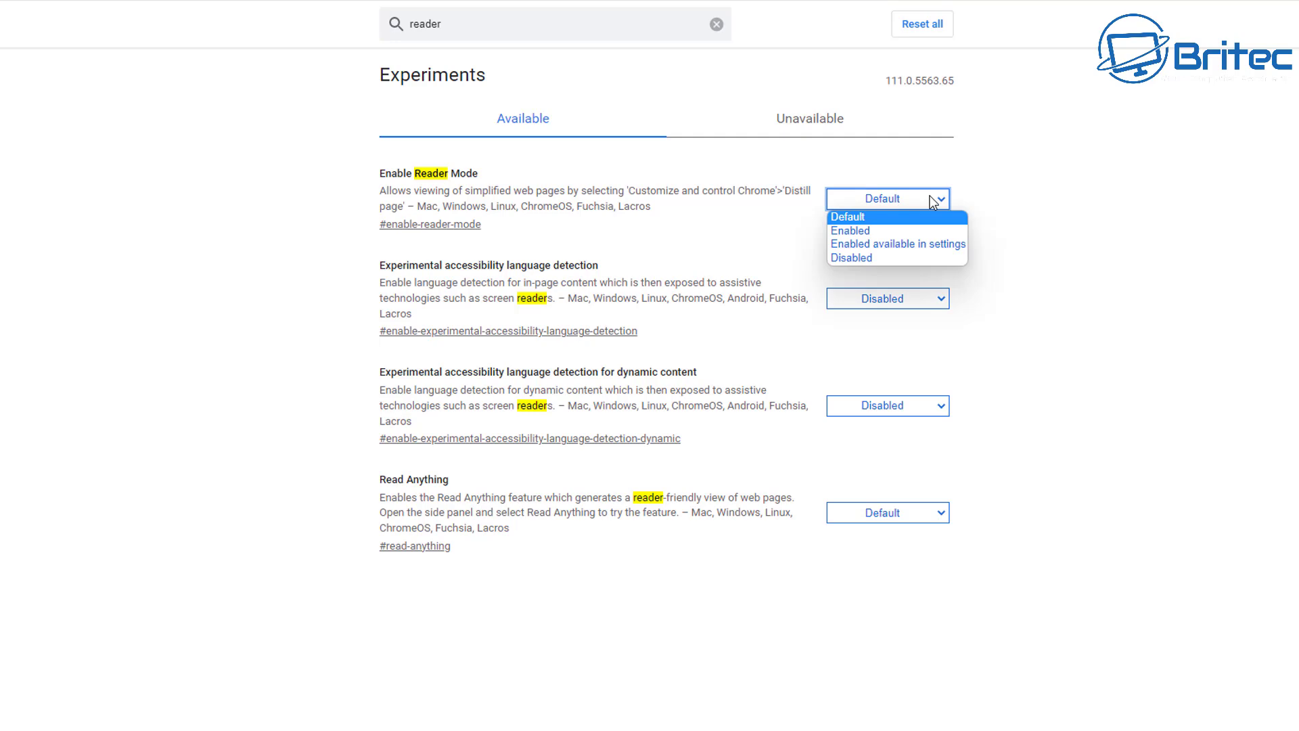
pyautogui.click(859, 232)
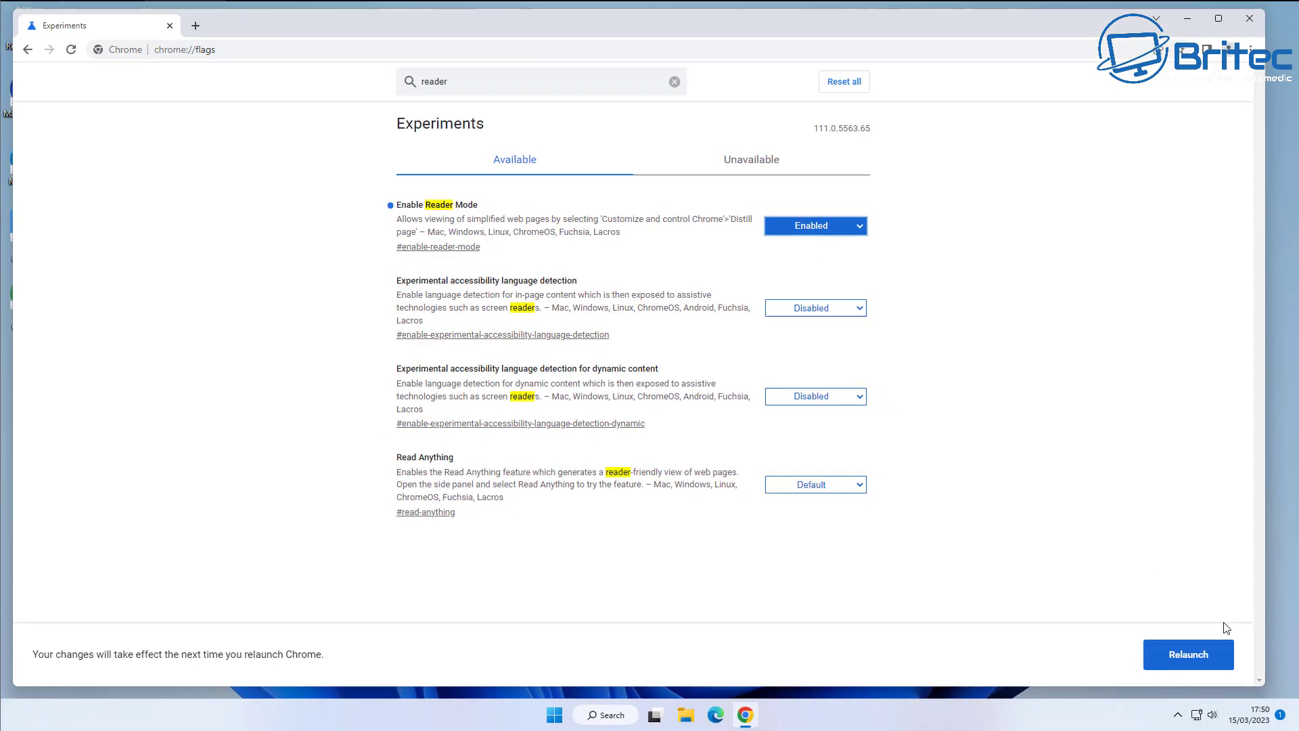
pyautogui.click(1210, 664)
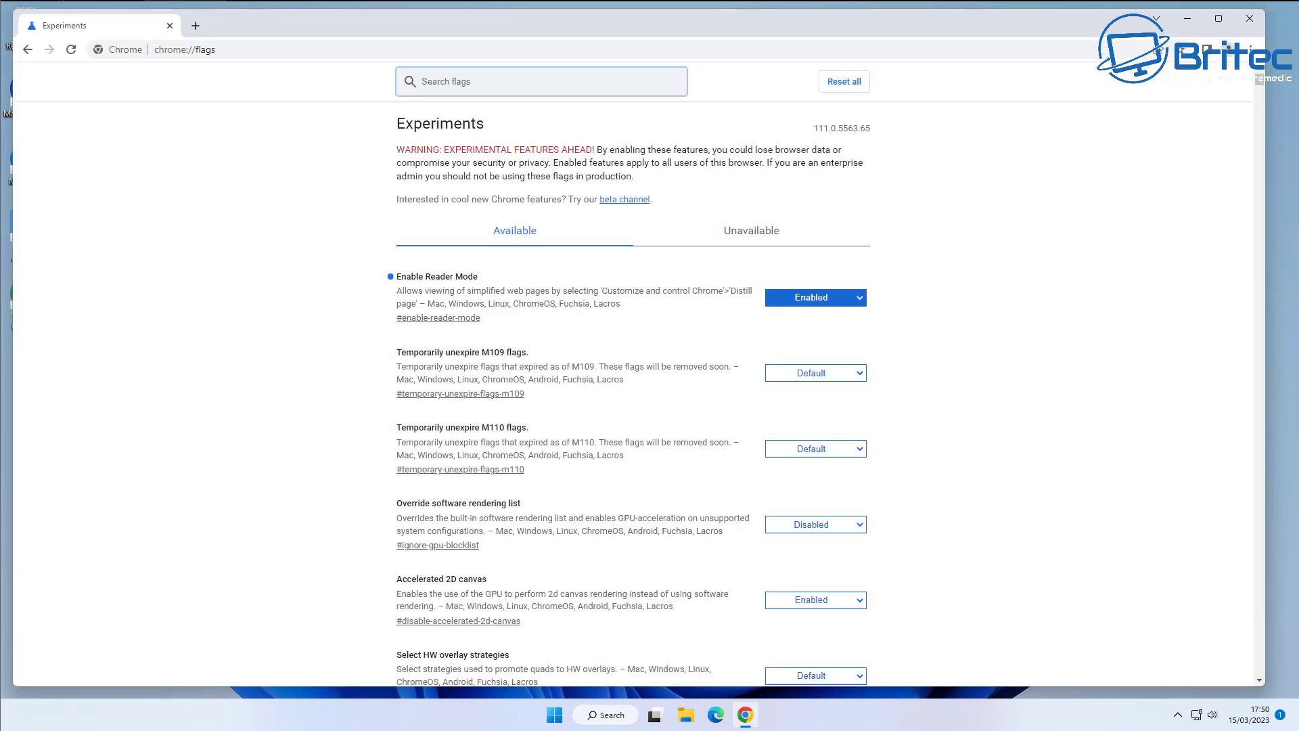
# Search Google for "bleepingcomputer" in a new tab and accept all of Google's cookies.
pyautogui.click(195, 27)
pyautogui.write('bl')
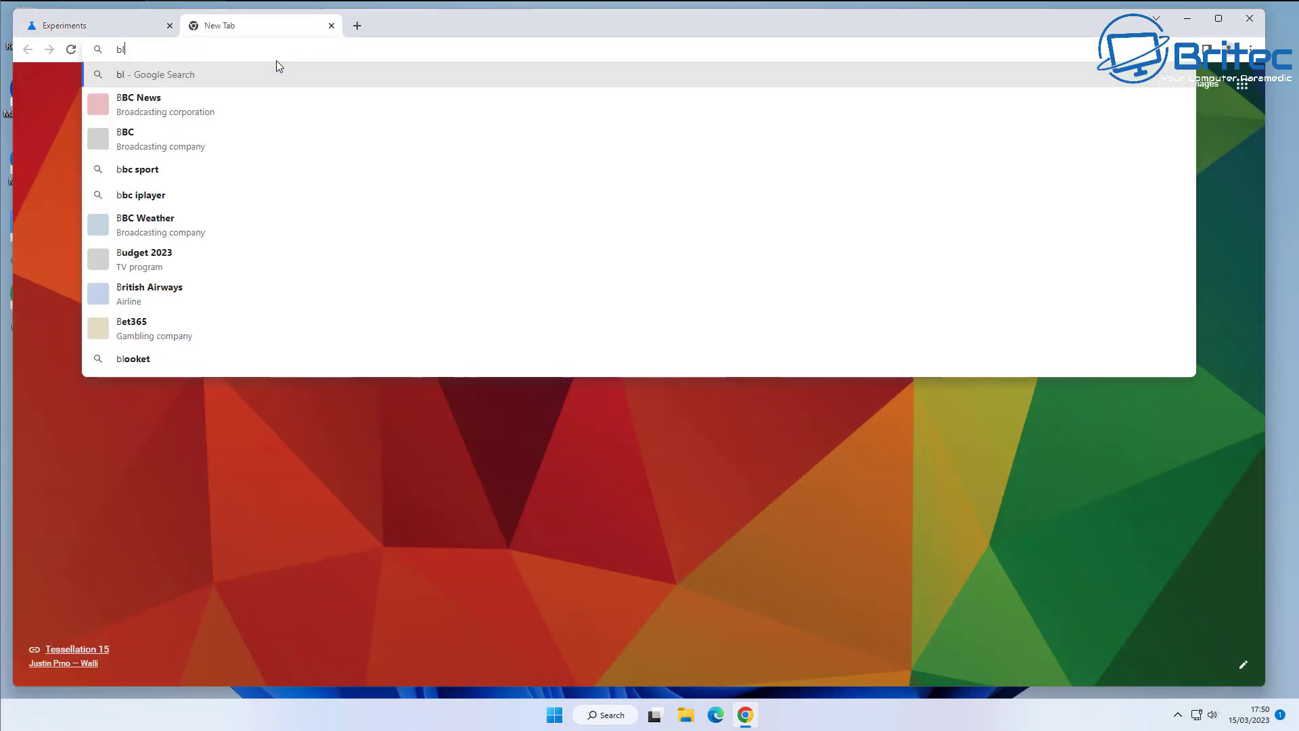
pyautogui.write('eepingcomputer')
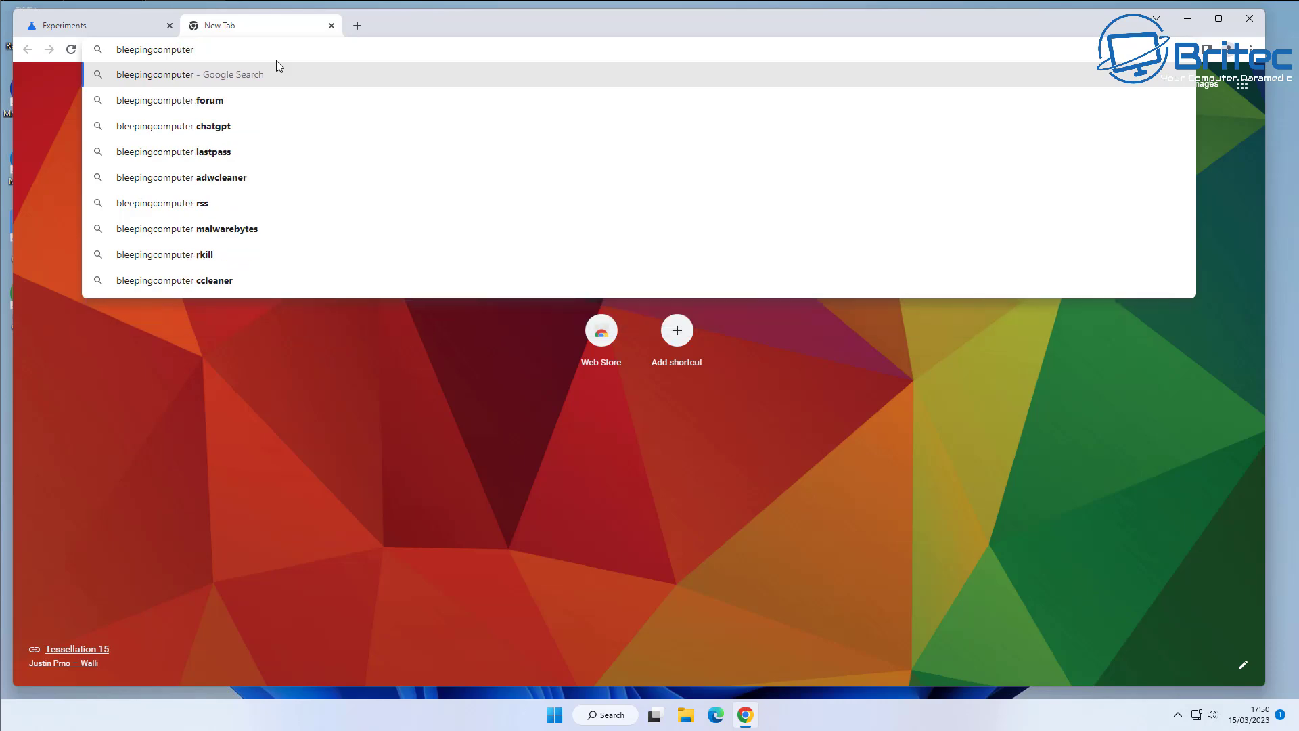
pyautogui.press('Return')
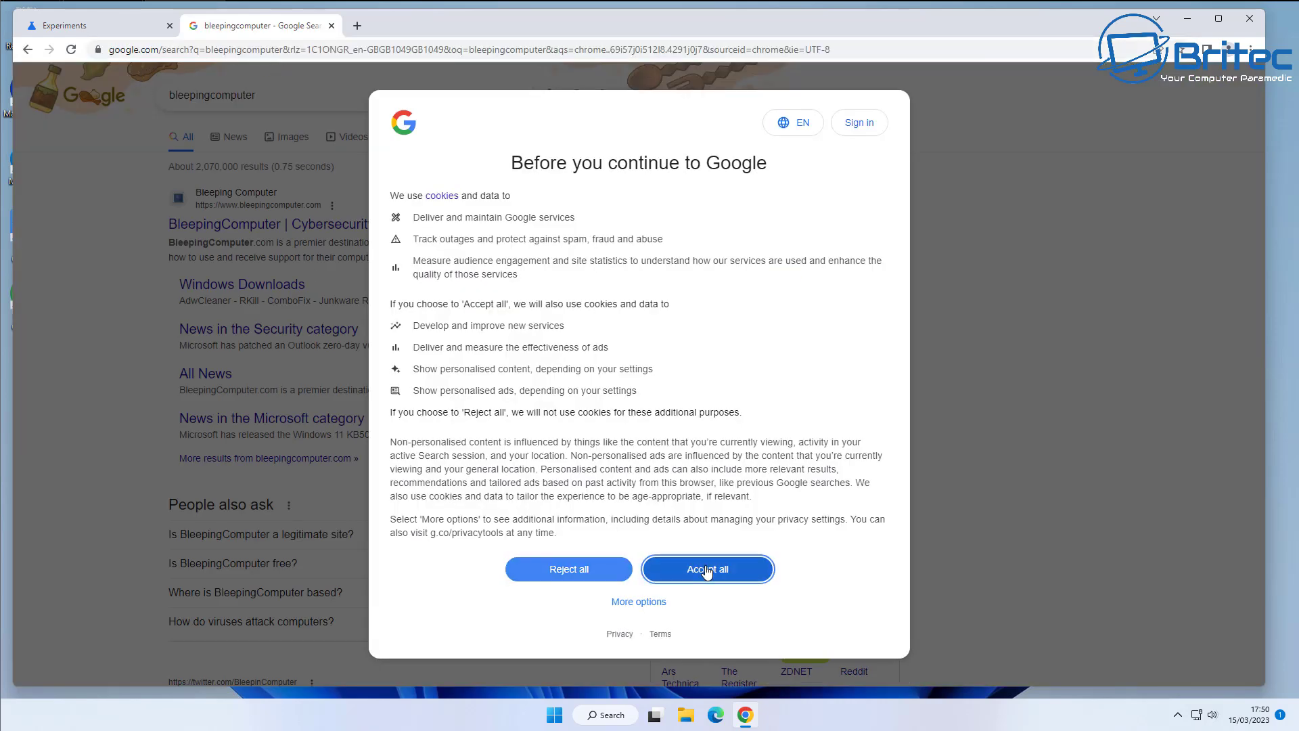
pyautogui.click(672, 568)
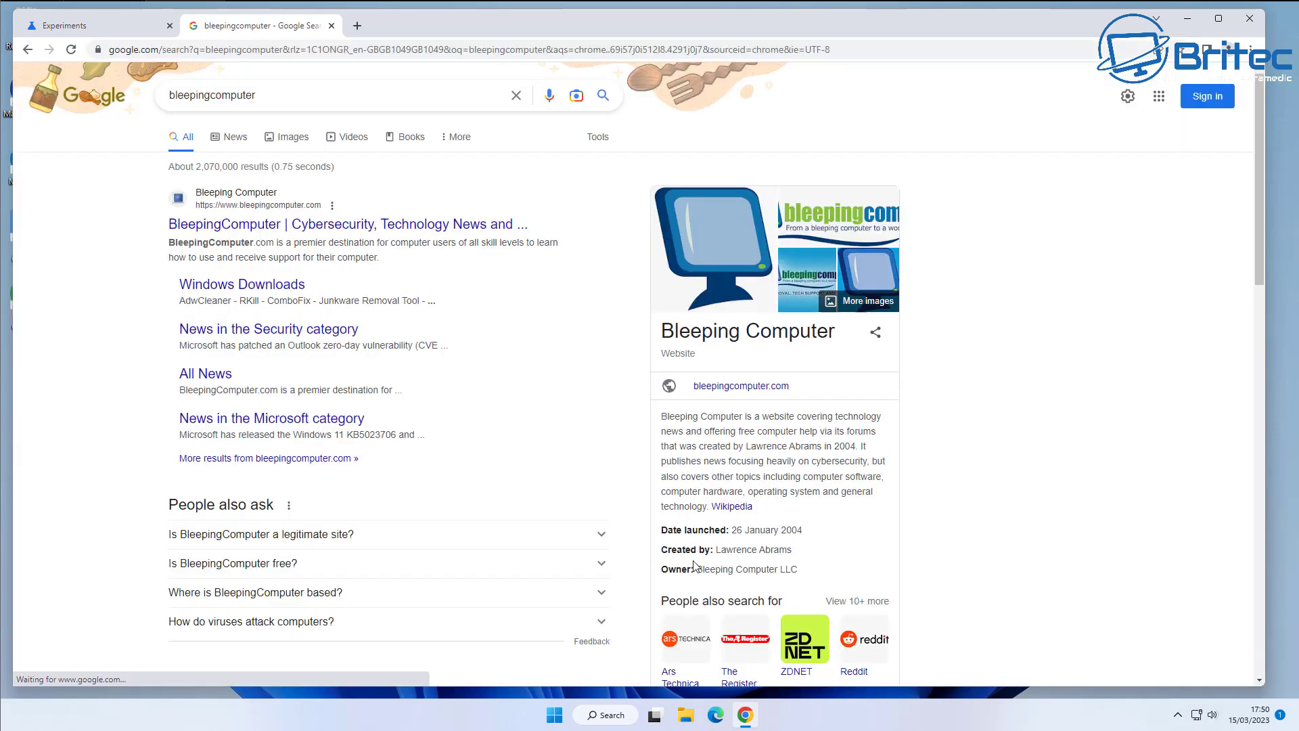
# Open the BleepingComputer website, agree to its privacy notice, and open the Microsoft March 2023 Patch Tuesday article.
pyautogui.click(335, 226)
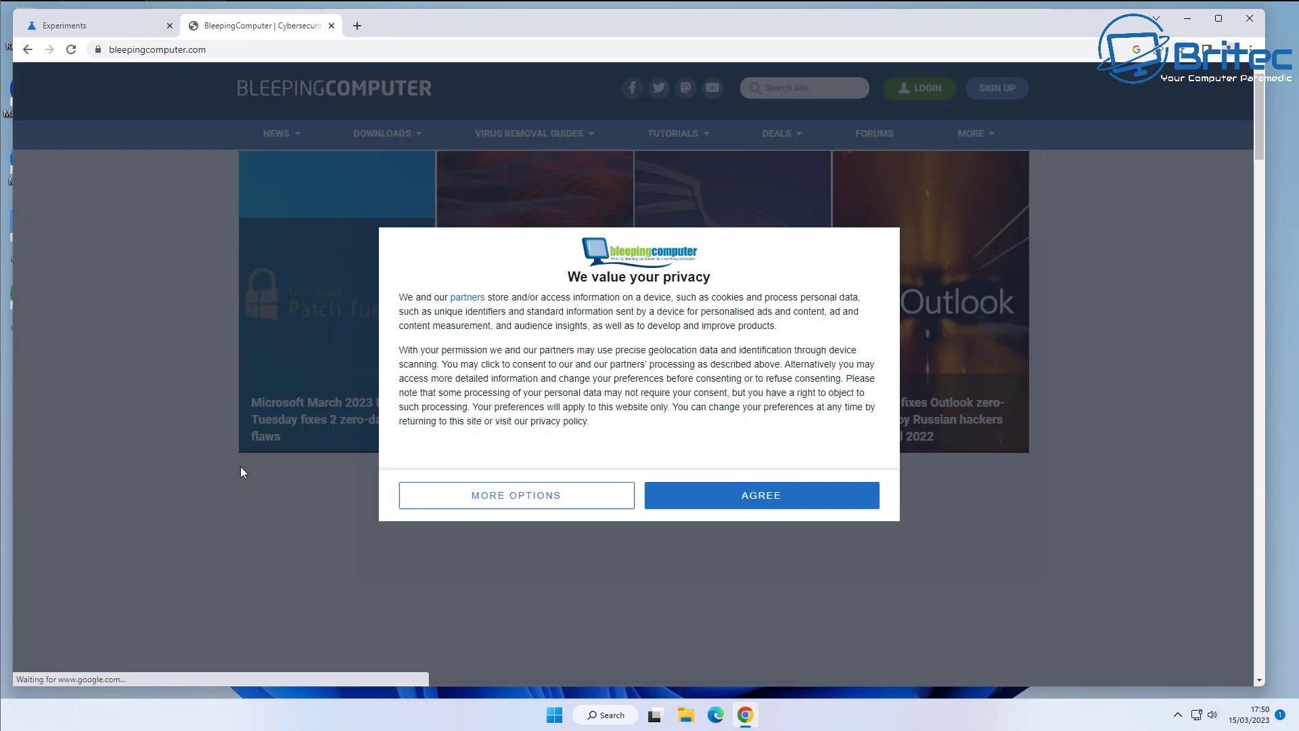
pyautogui.click(650, 492)
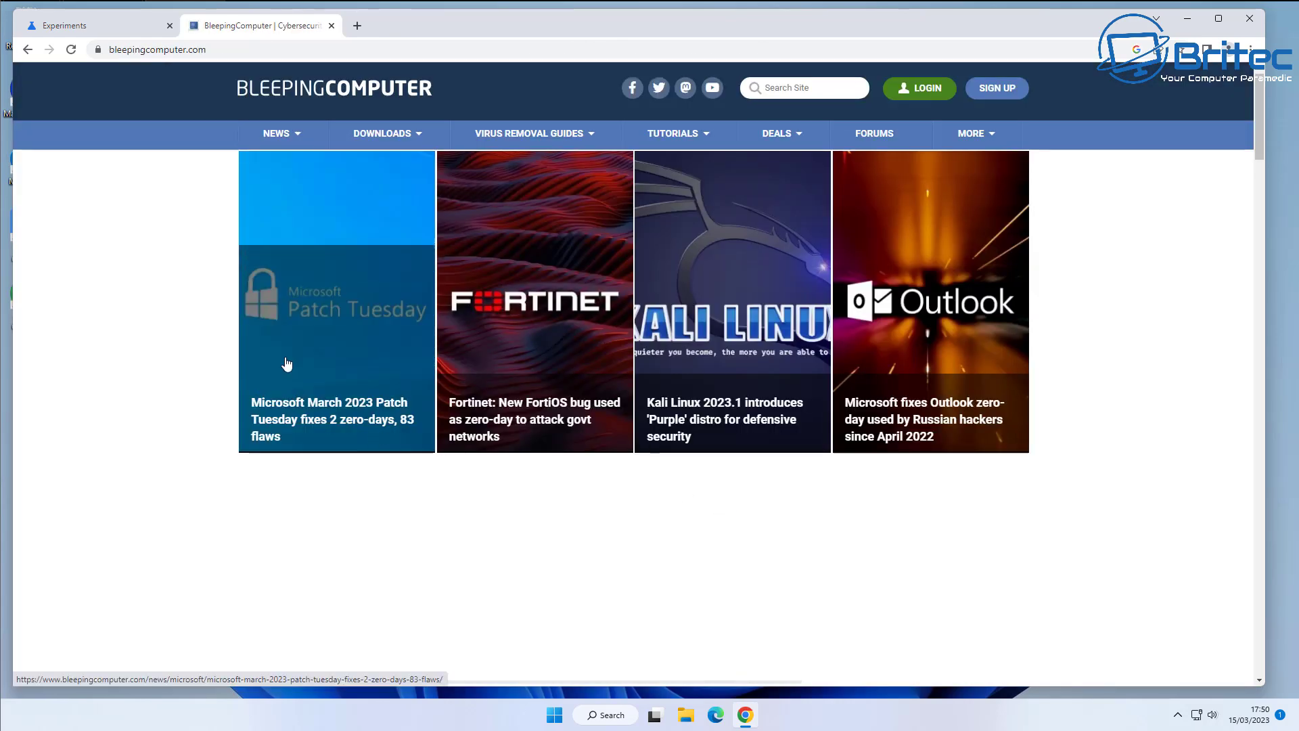
pyautogui.click(293, 331)
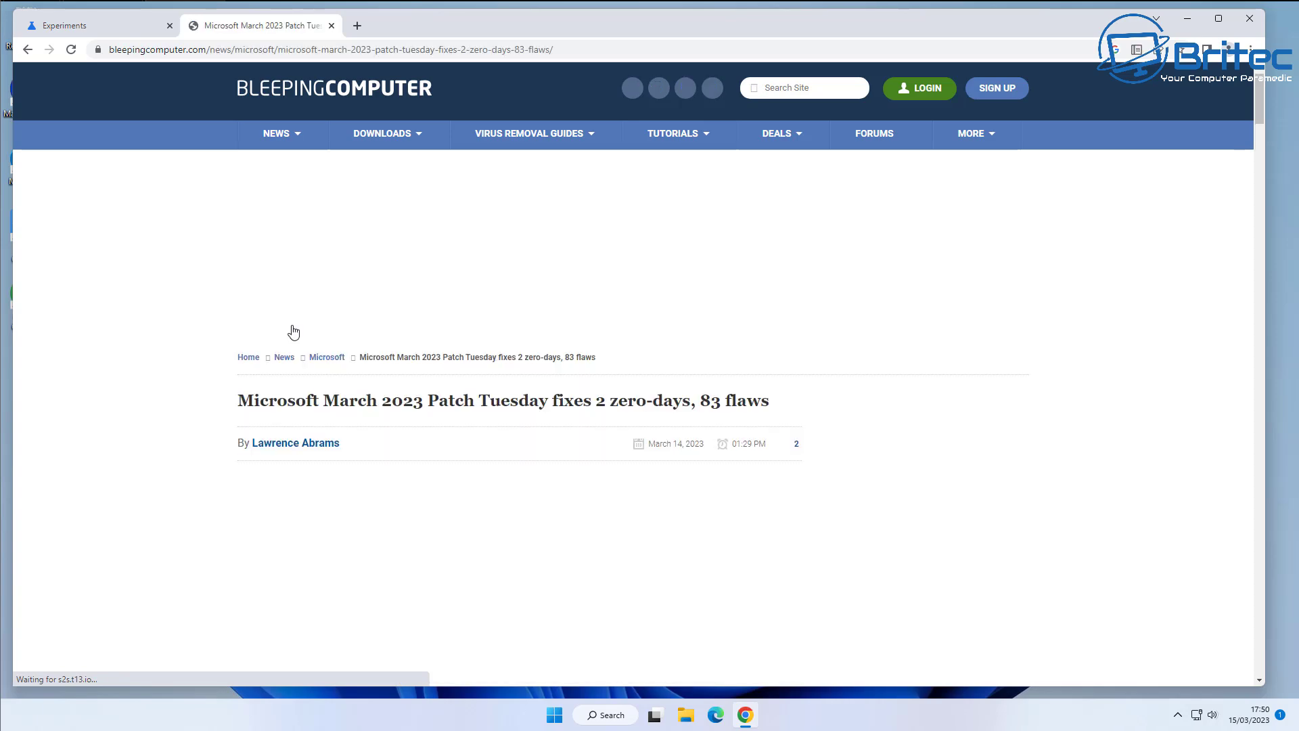
# Look through the Patch Tuesday article in its normal layout and switch it to reader mode.
pyautogui.scroll(-10, 1154, 384)
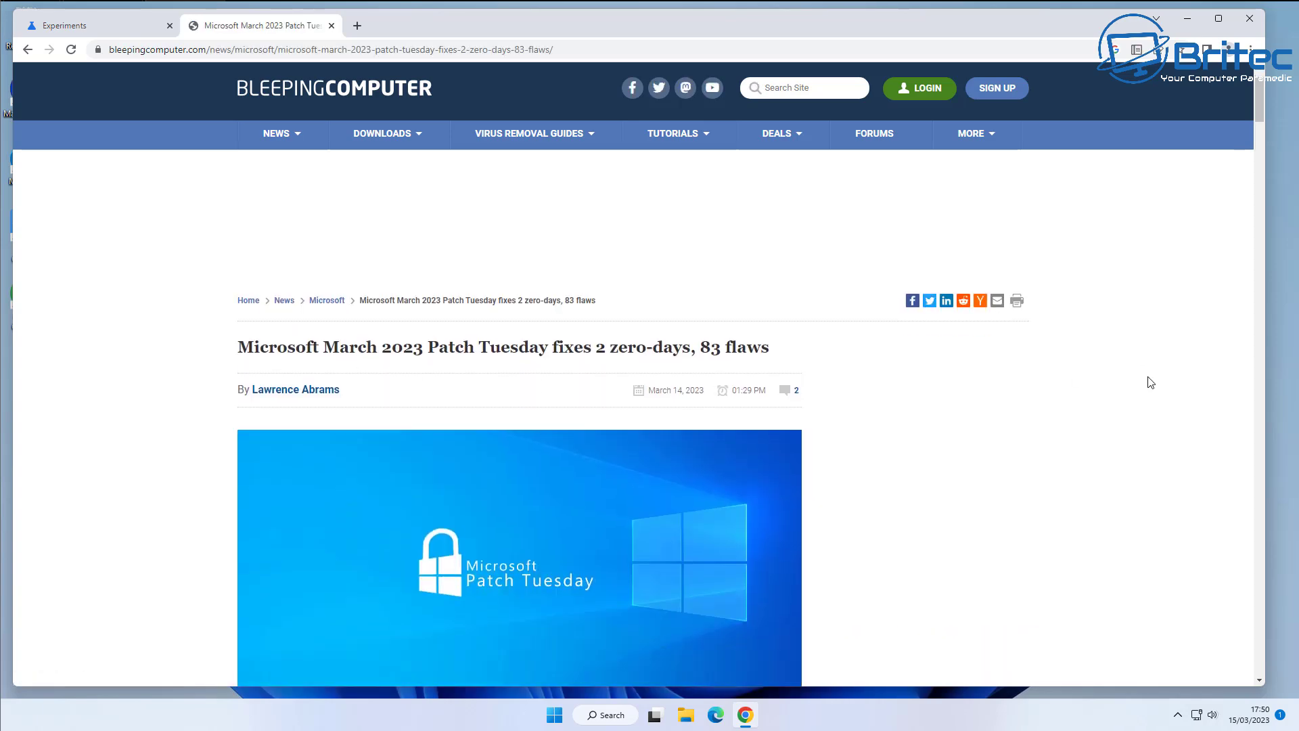
pyautogui.scroll(-12, 1150, 383)
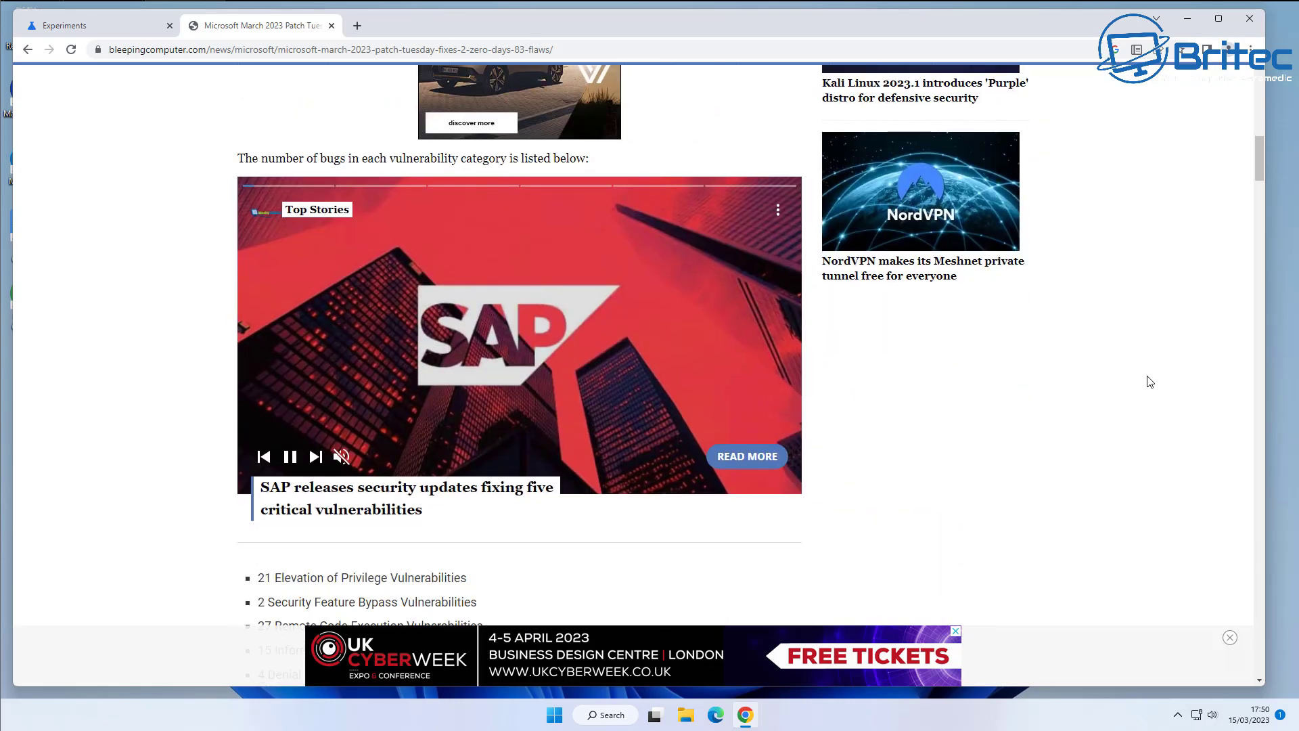
pyautogui.scroll(-8, 1150, 382)
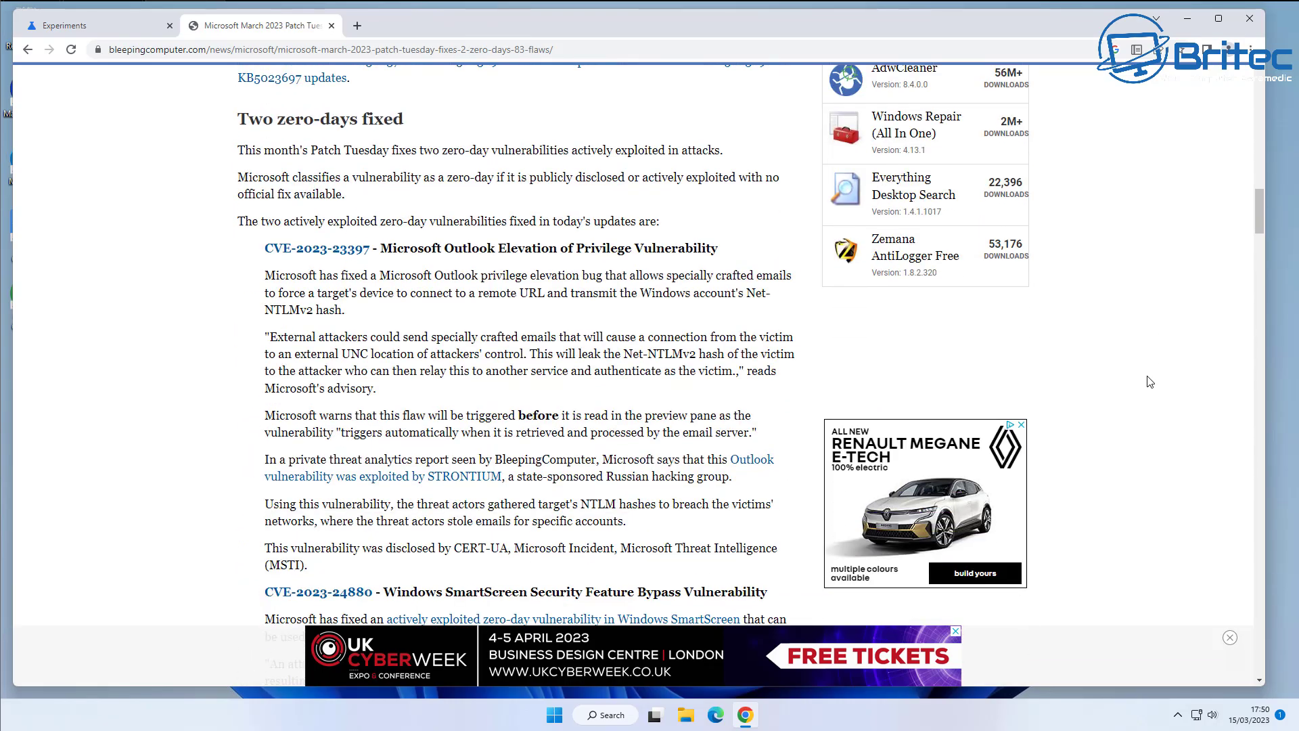
pyautogui.scroll(5, 1150, 382)
pyautogui.scroll(5, 1150, 378)
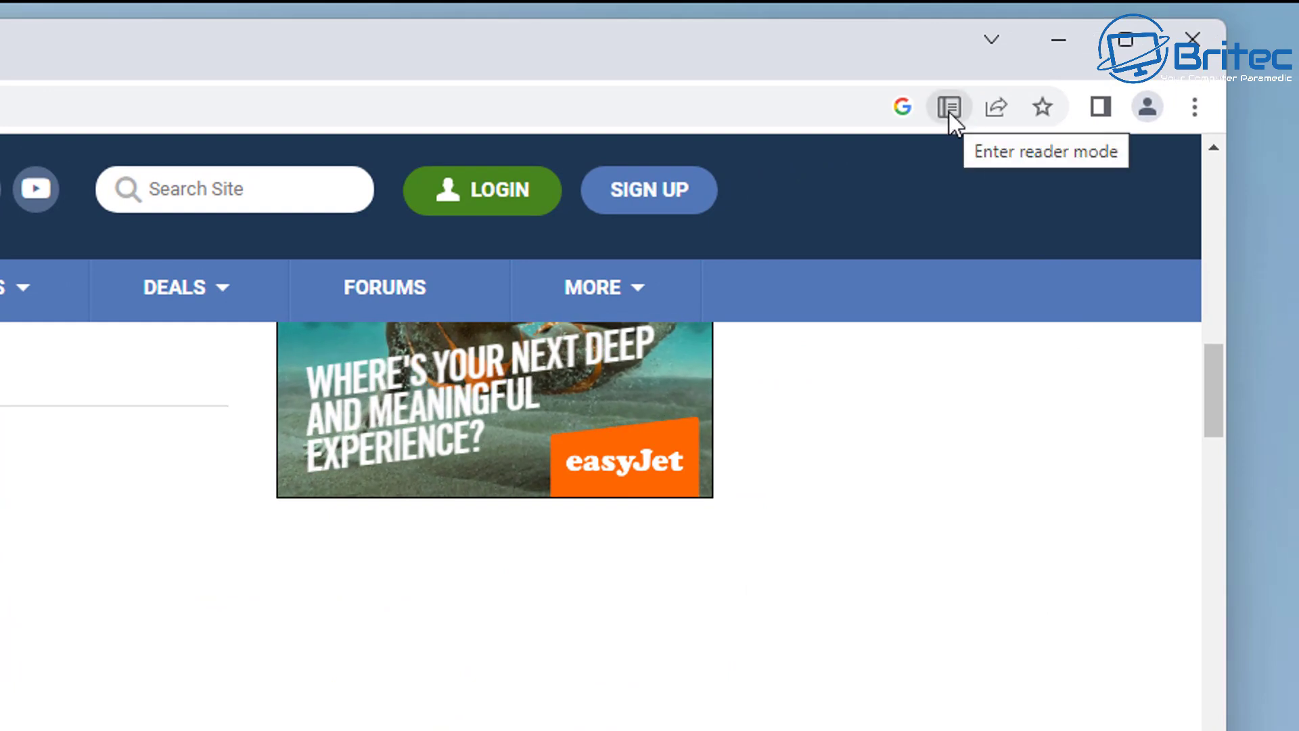
pyautogui.click(949, 112)
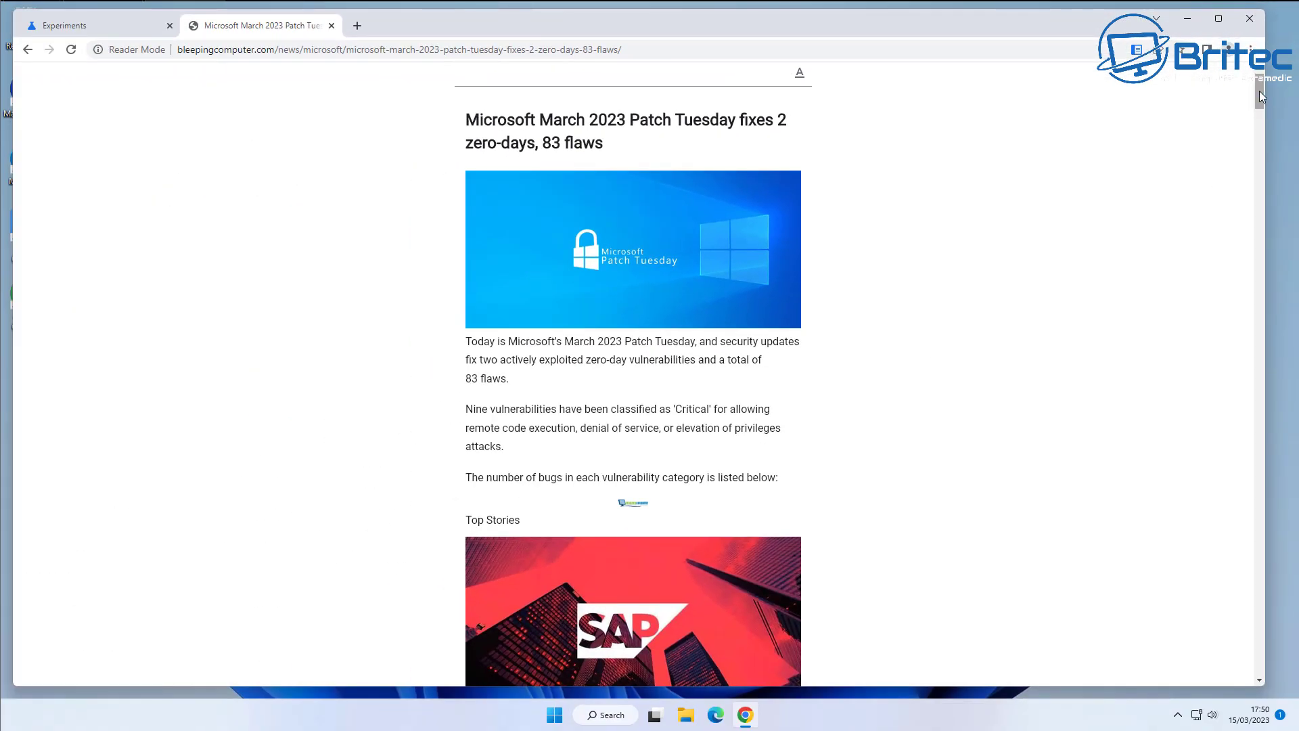
# Read through the simplified article down to its table of security updates and close the article's tab.
pyautogui.scroll(-7, 1259, 91)
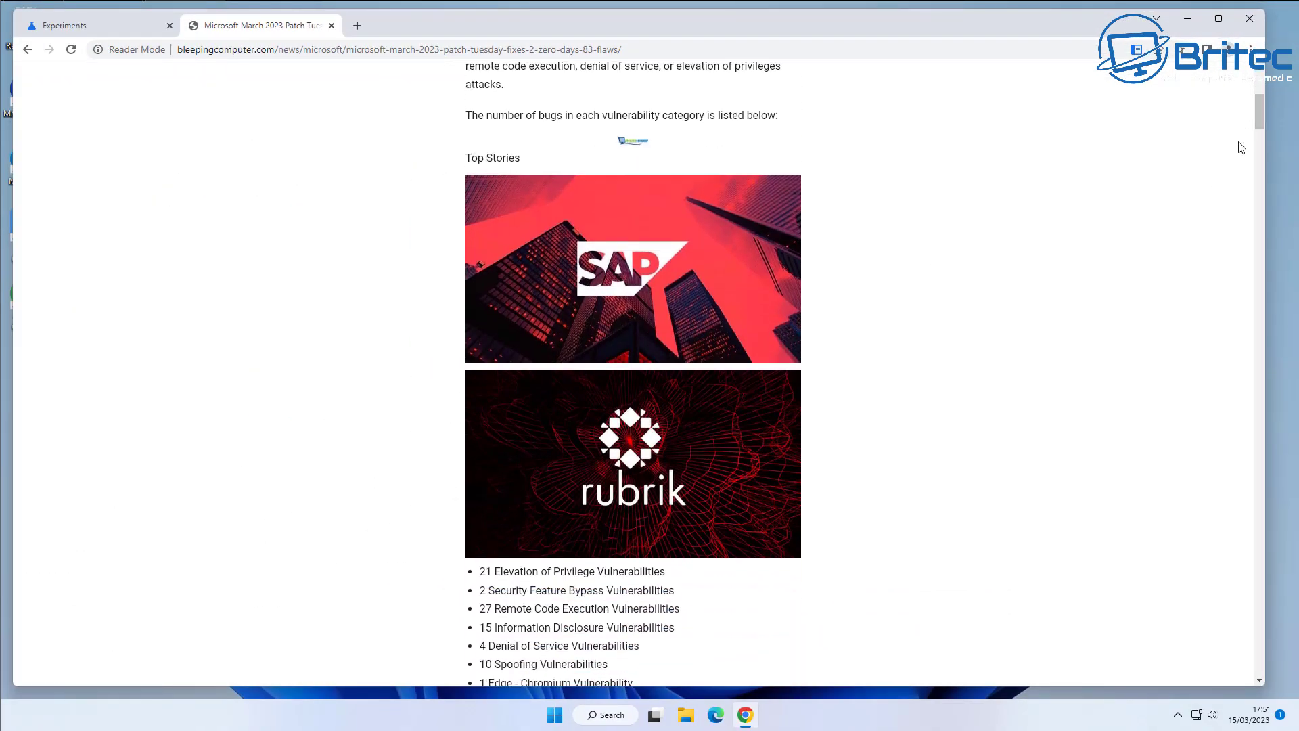
pyautogui.scroll(-8, 1229, 177)
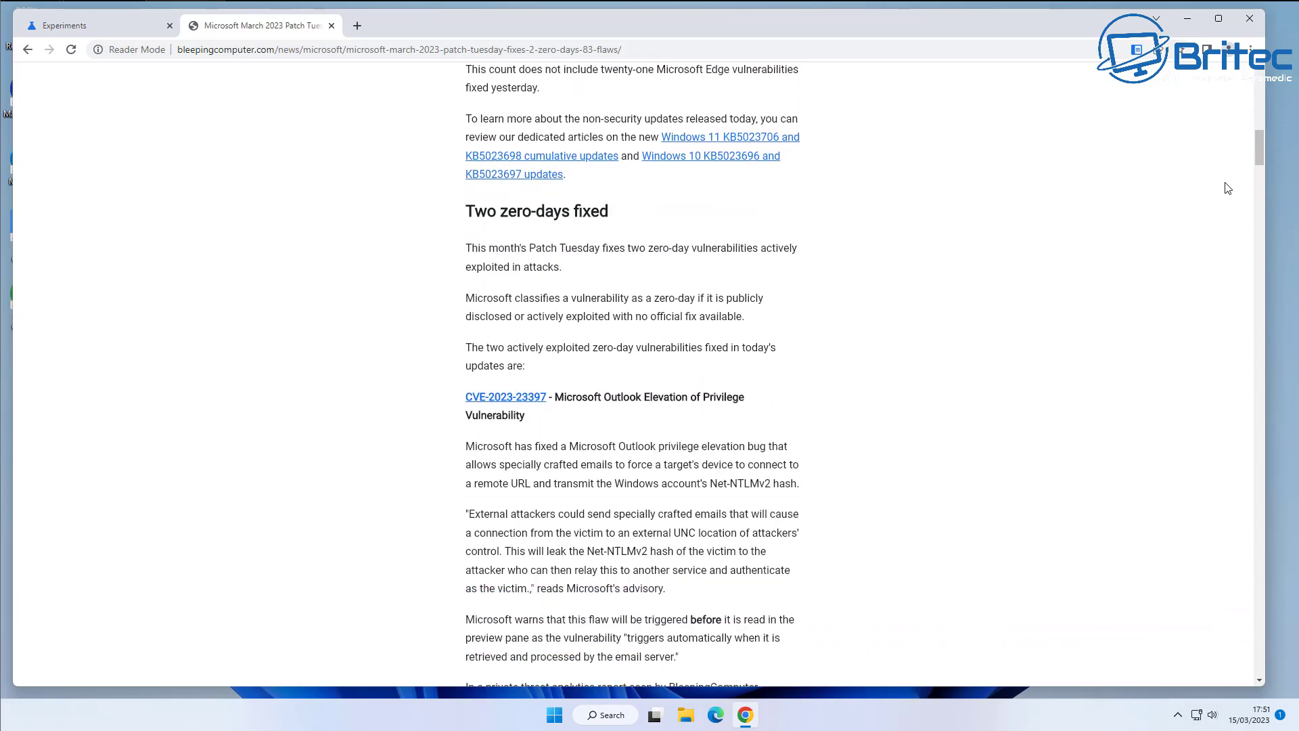
pyautogui.scroll(-11, 1228, 188)
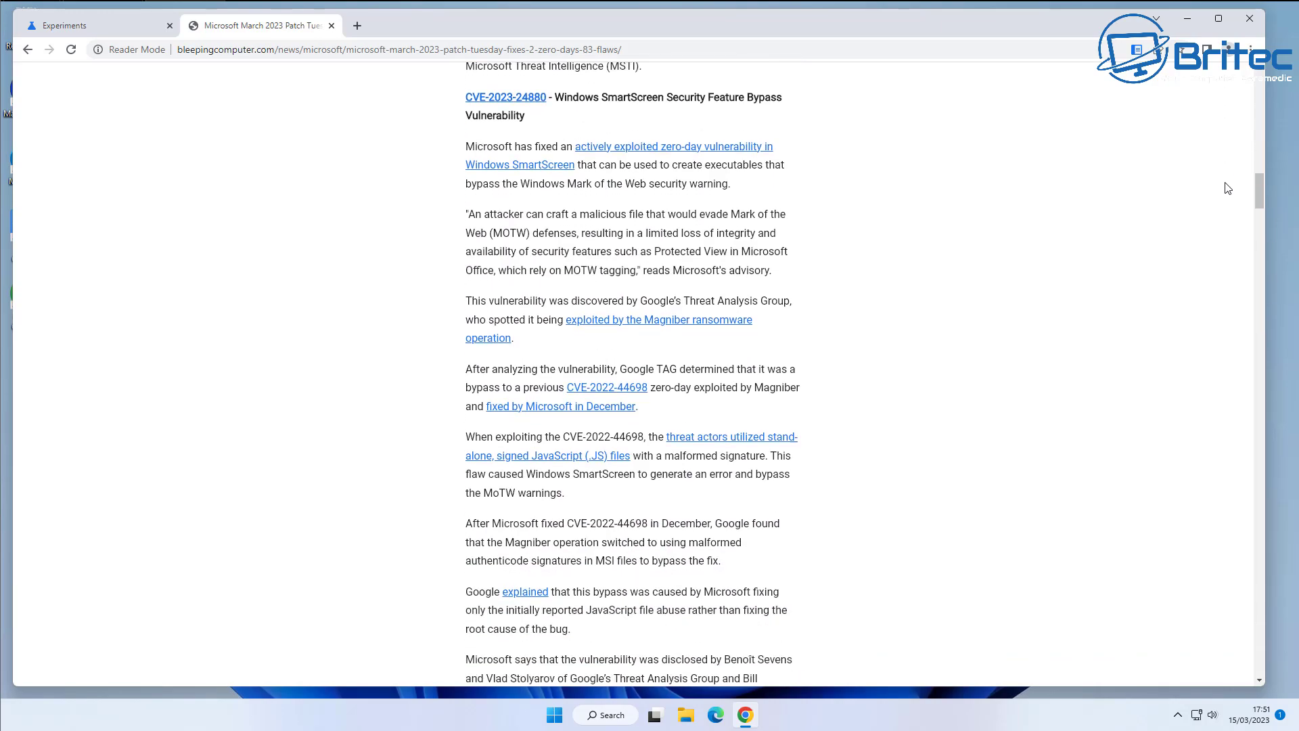
pyautogui.scroll(-13, 1228, 188)
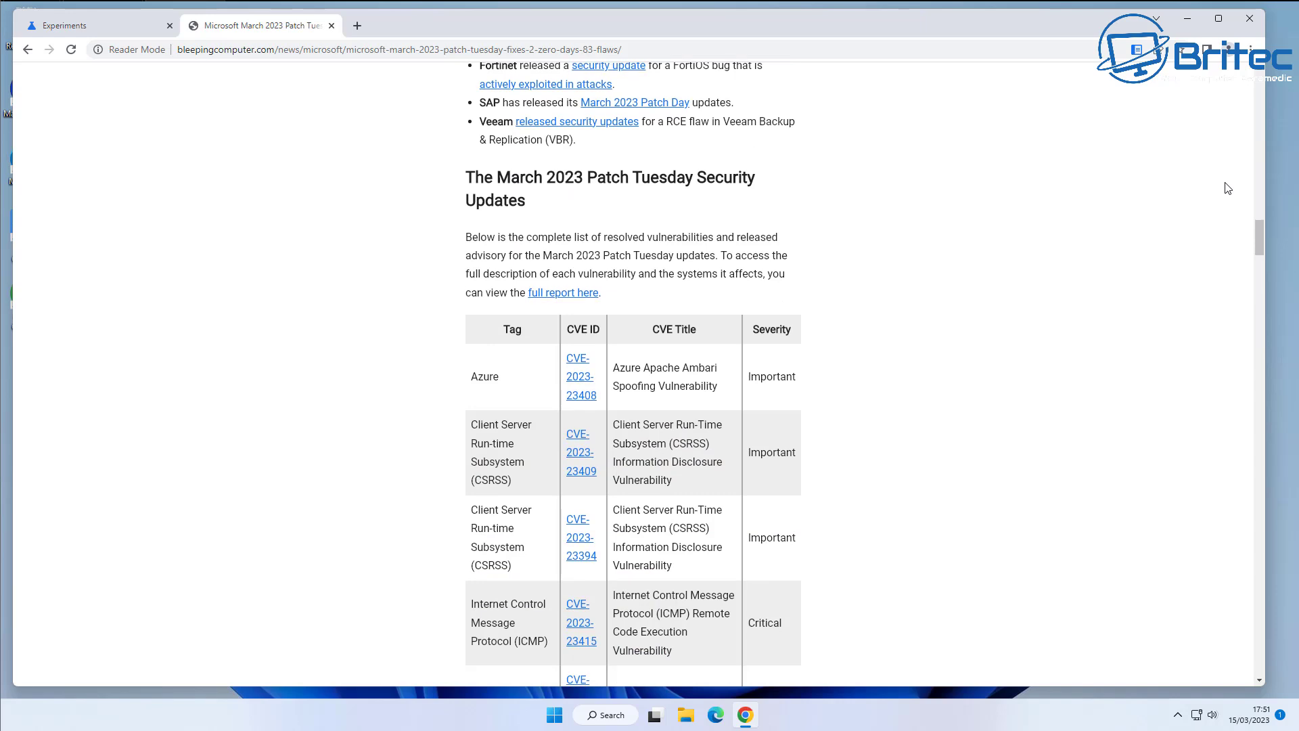
pyautogui.scroll(-4, 1228, 188)
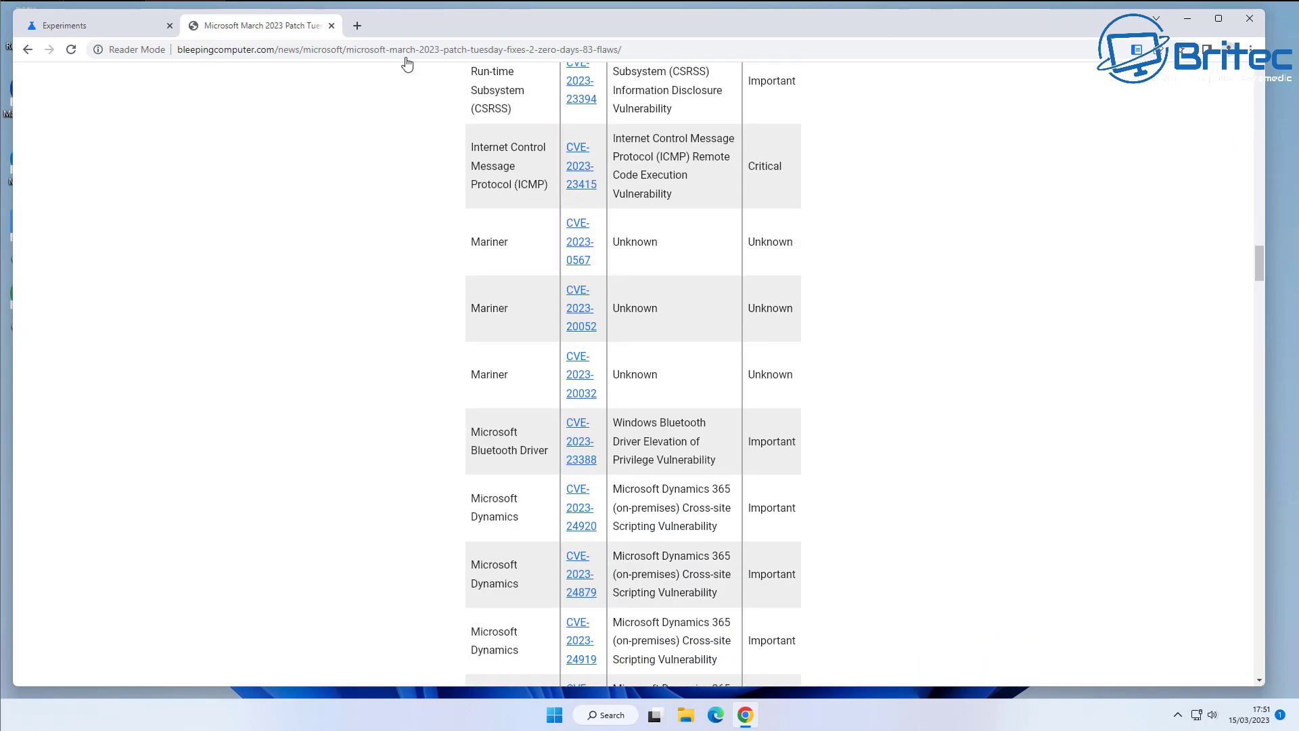
pyautogui.click(331, 27)
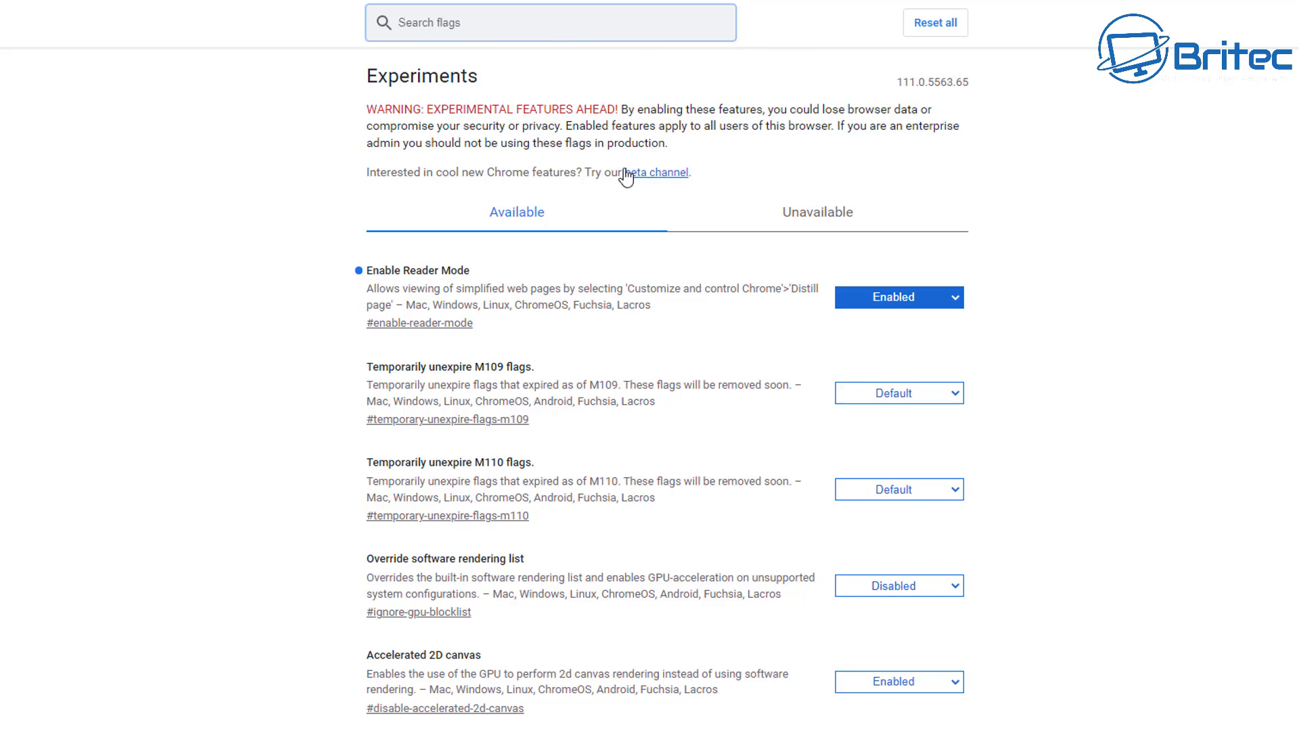
# Search the flags for "Dark" and set Auto Dark Mode for Web Contents to Enabled.
pyautogui.write('Dark')
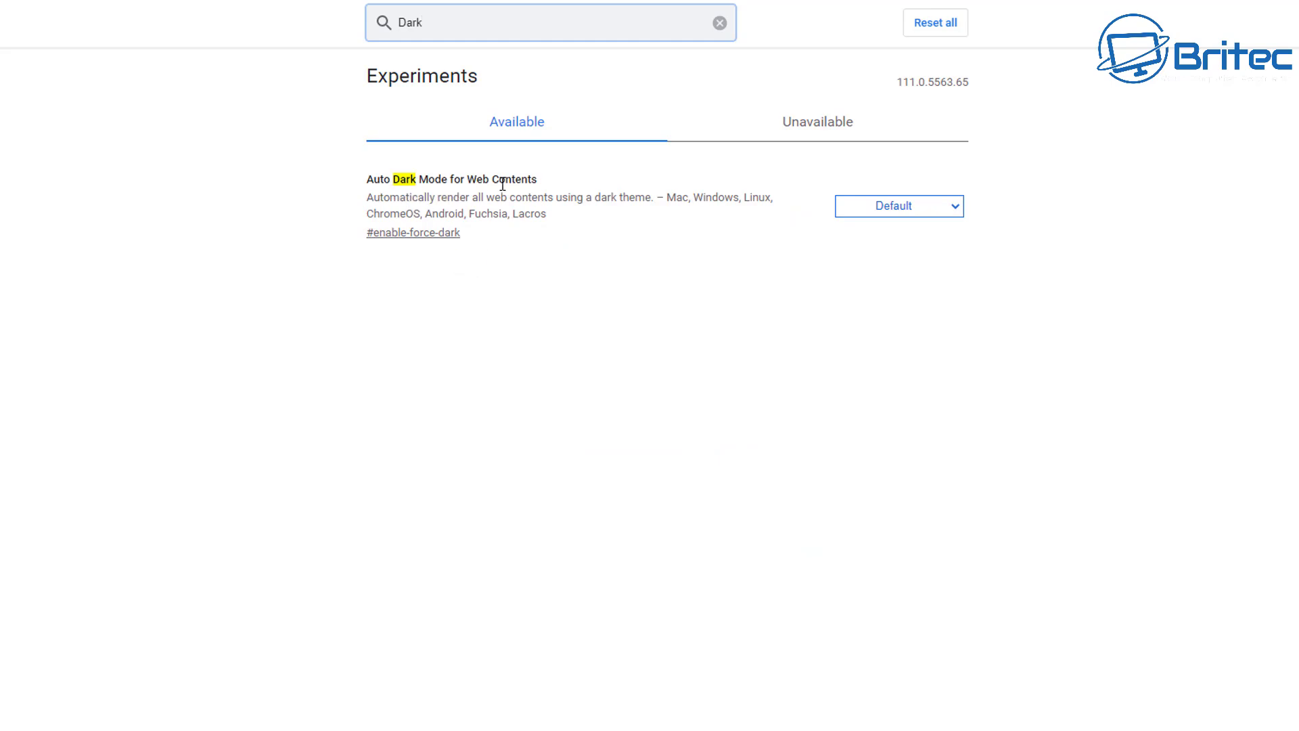
pyautogui.click(956, 206)
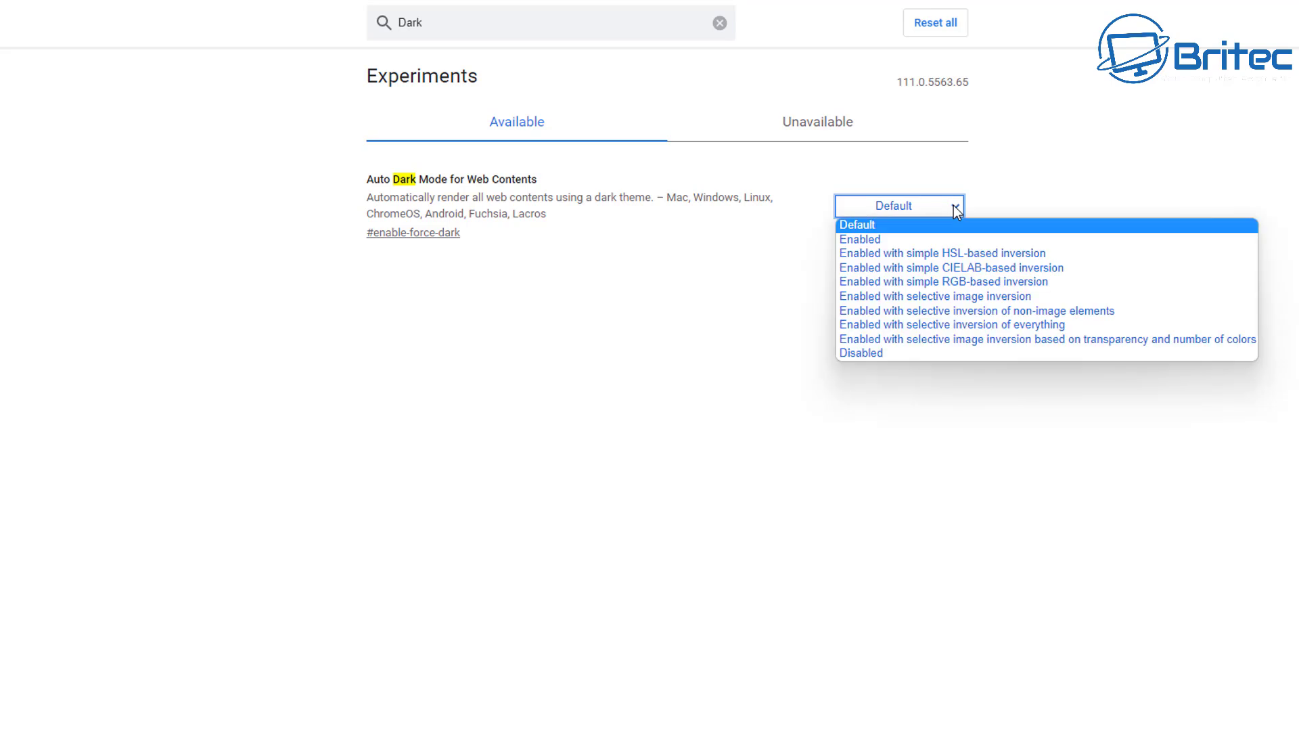
pyautogui.click(877, 238)
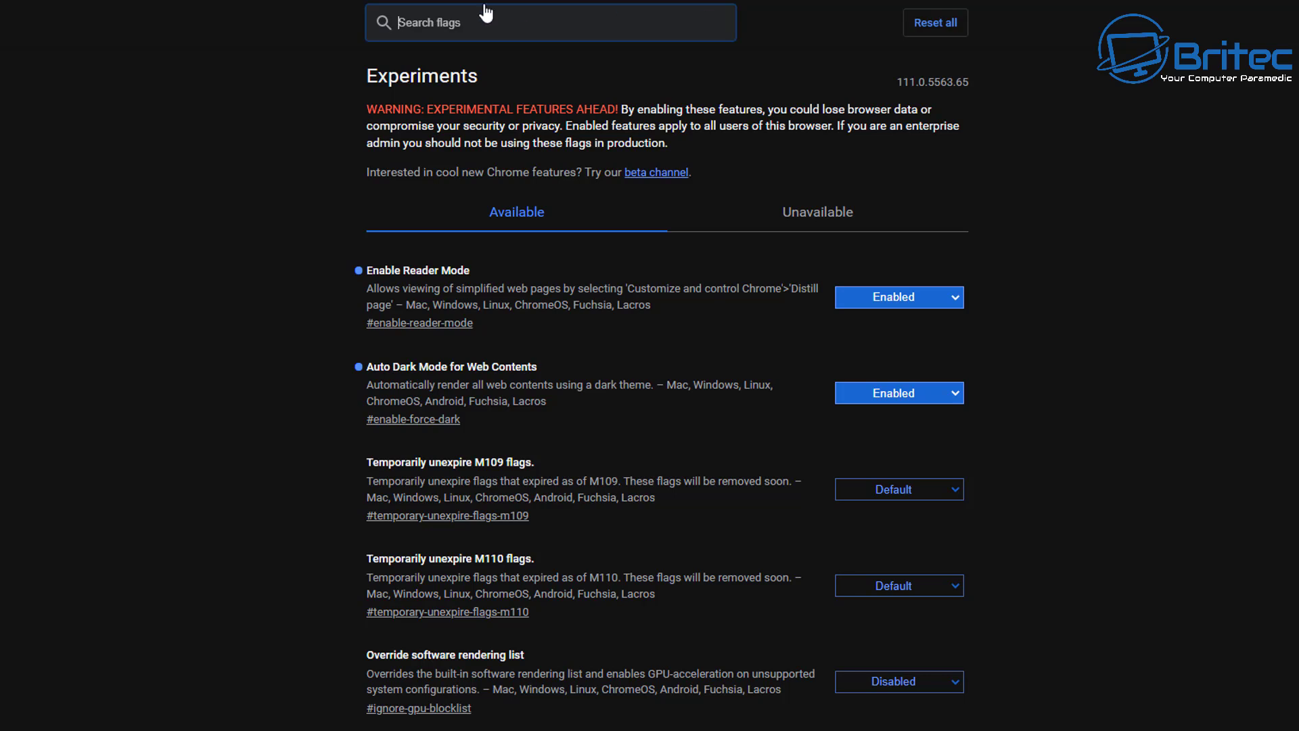
# Reopen the recently closed Microsoft March 2023 Patch Tuesday article from the history and look through it with the dark theme.
pyautogui.click(1250, 49)
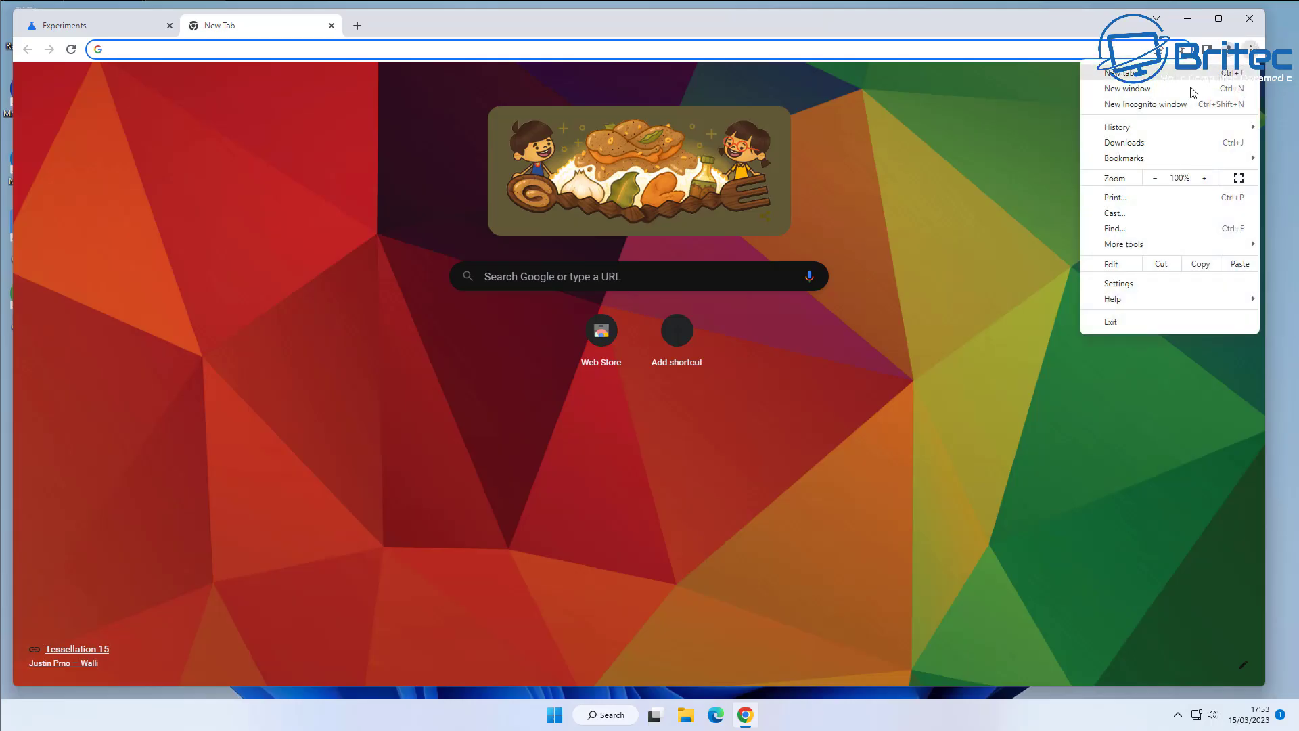
pyautogui.moveTo(1142, 128)
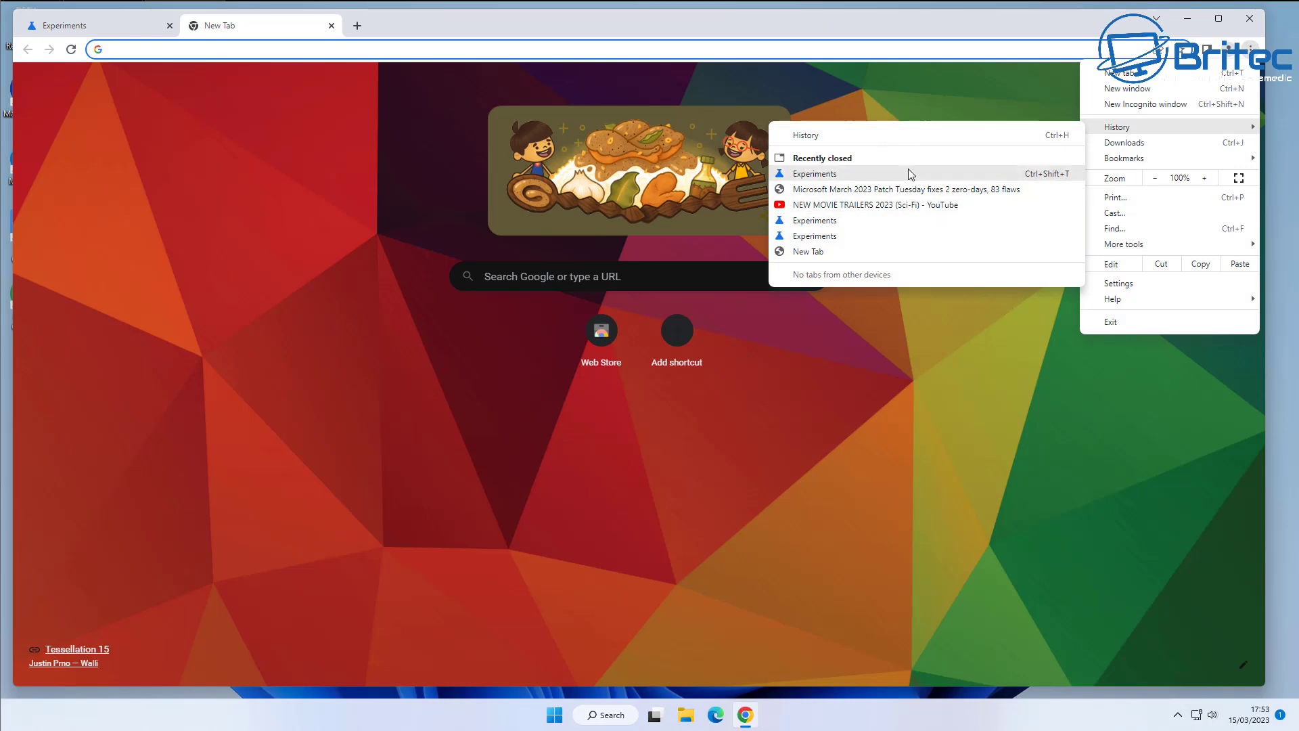
pyautogui.click(853, 192)
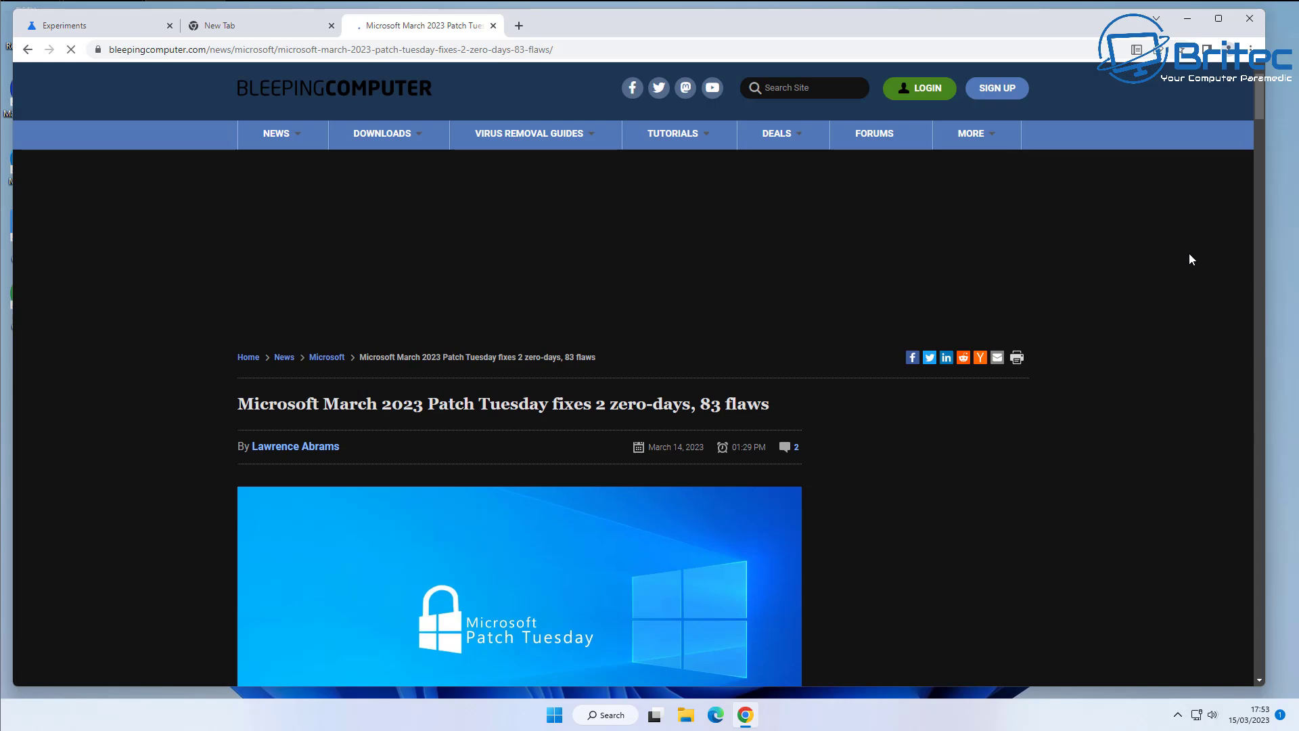
pyautogui.moveTo(1259, 100); pyautogui.dragTo(1281, 244)
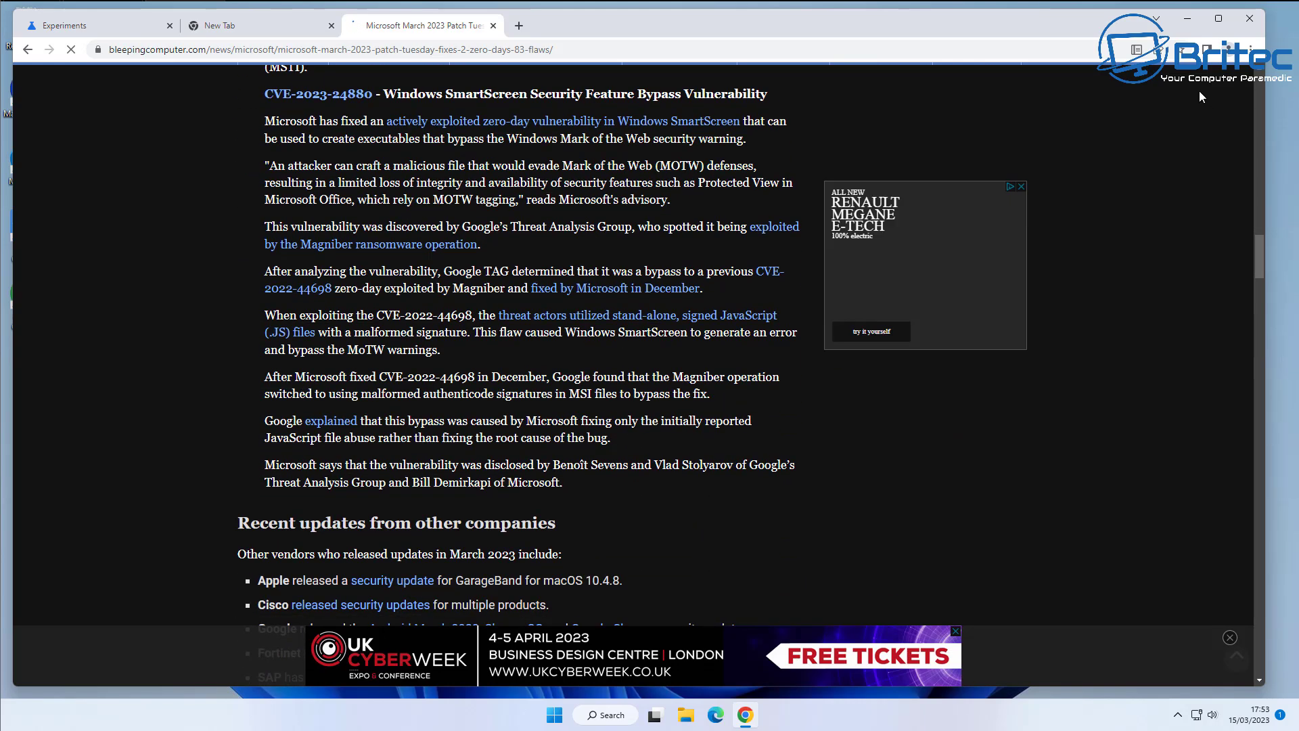
# Read through the dark-themed article in reader mode and close both its tab and the empty new tab.
pyautogui.click(1137, 49)
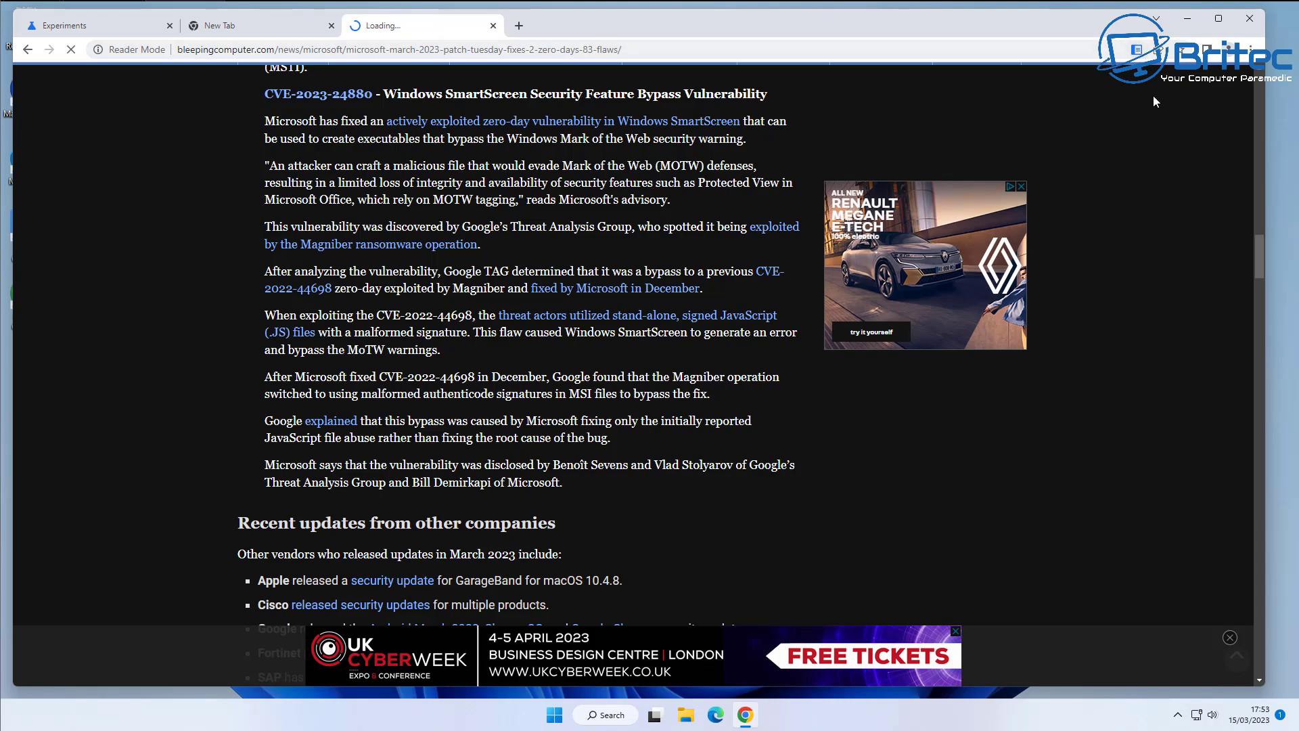
pyautogui.scroll(-14, 1171, 214)
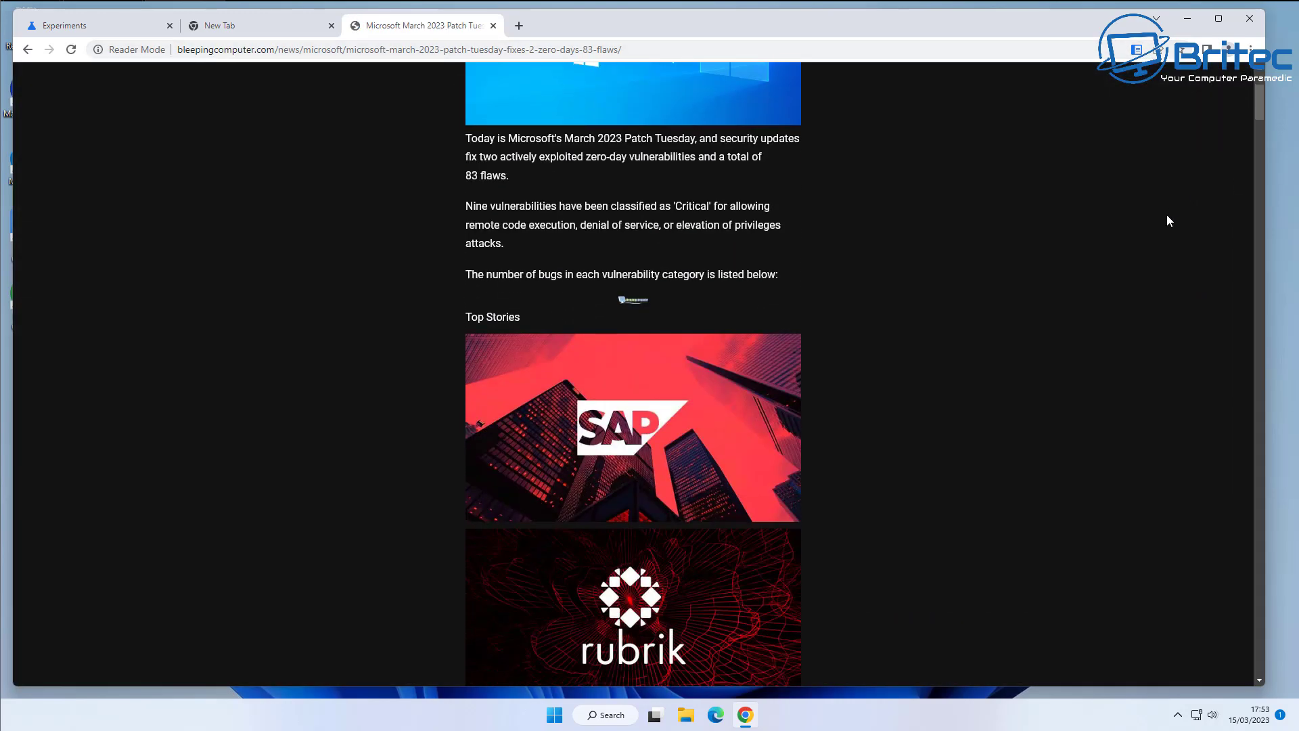
pyautogui.scroll(-8, 1162, 221)
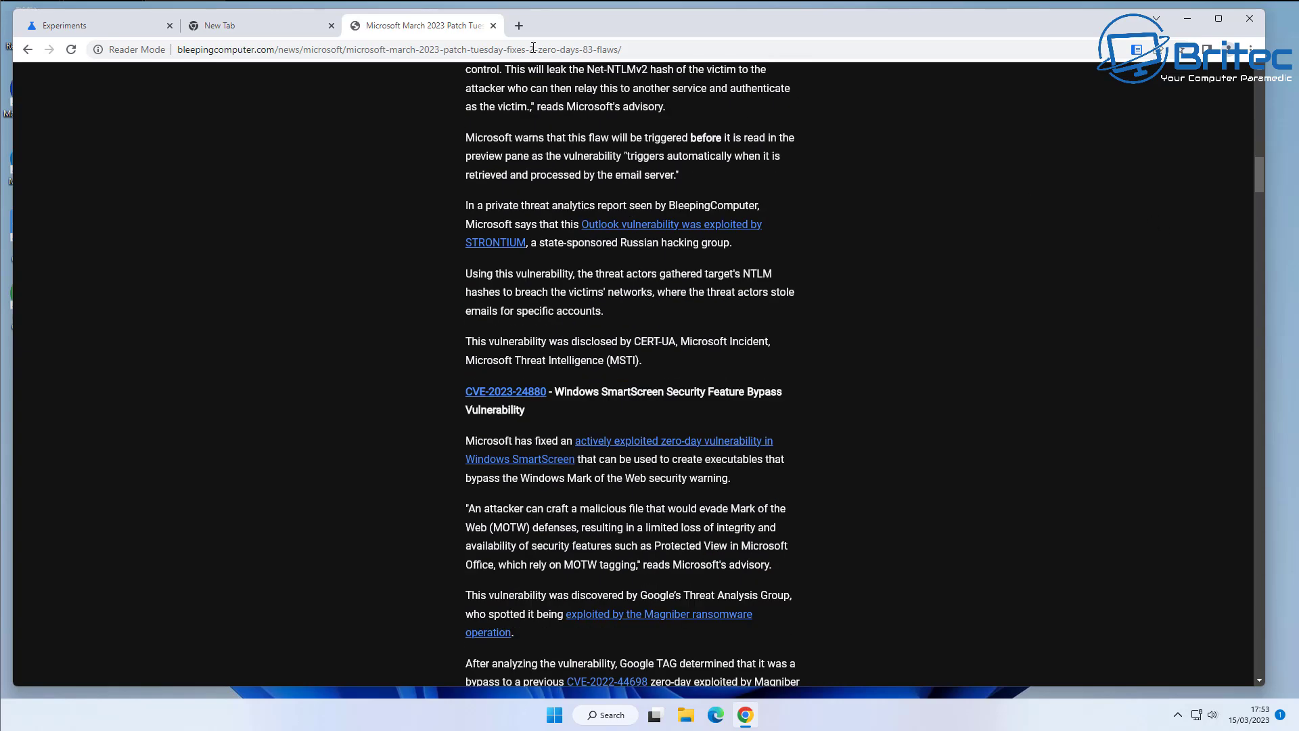
pyautogui.click(492, 26)
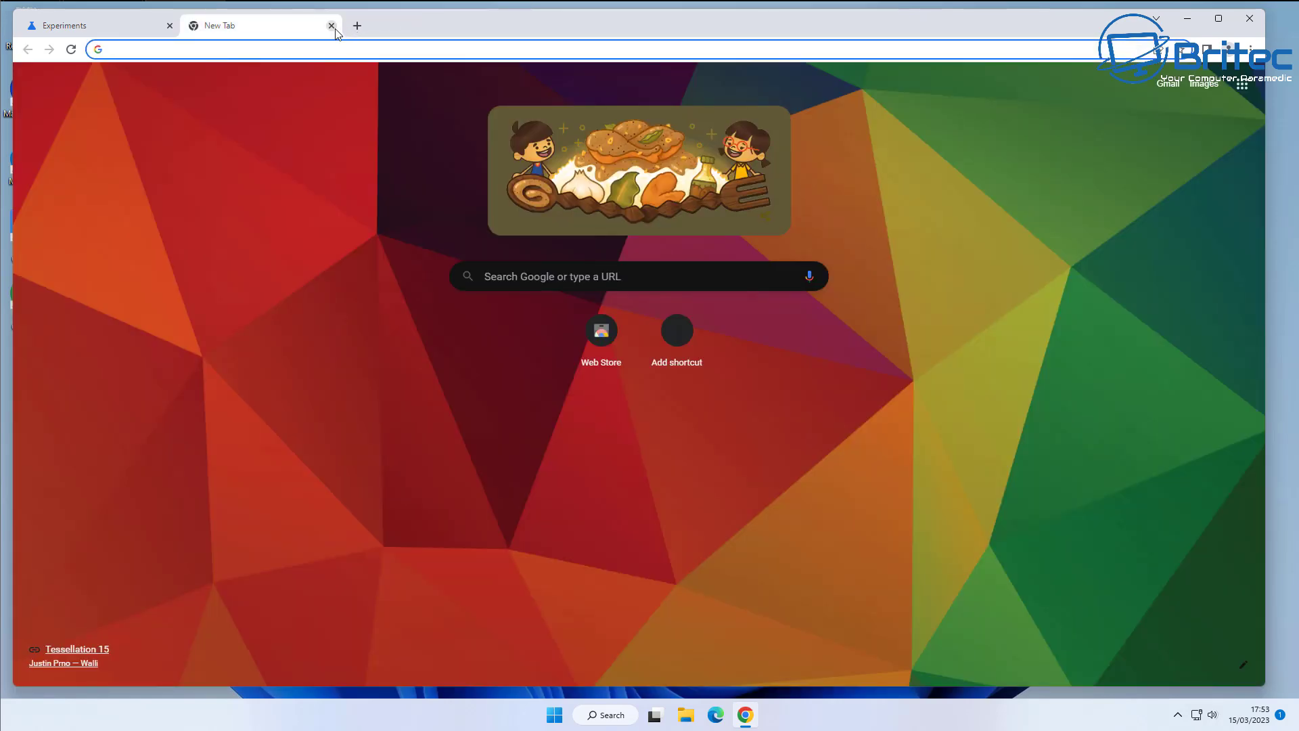
pyautogui.click(332, 26)
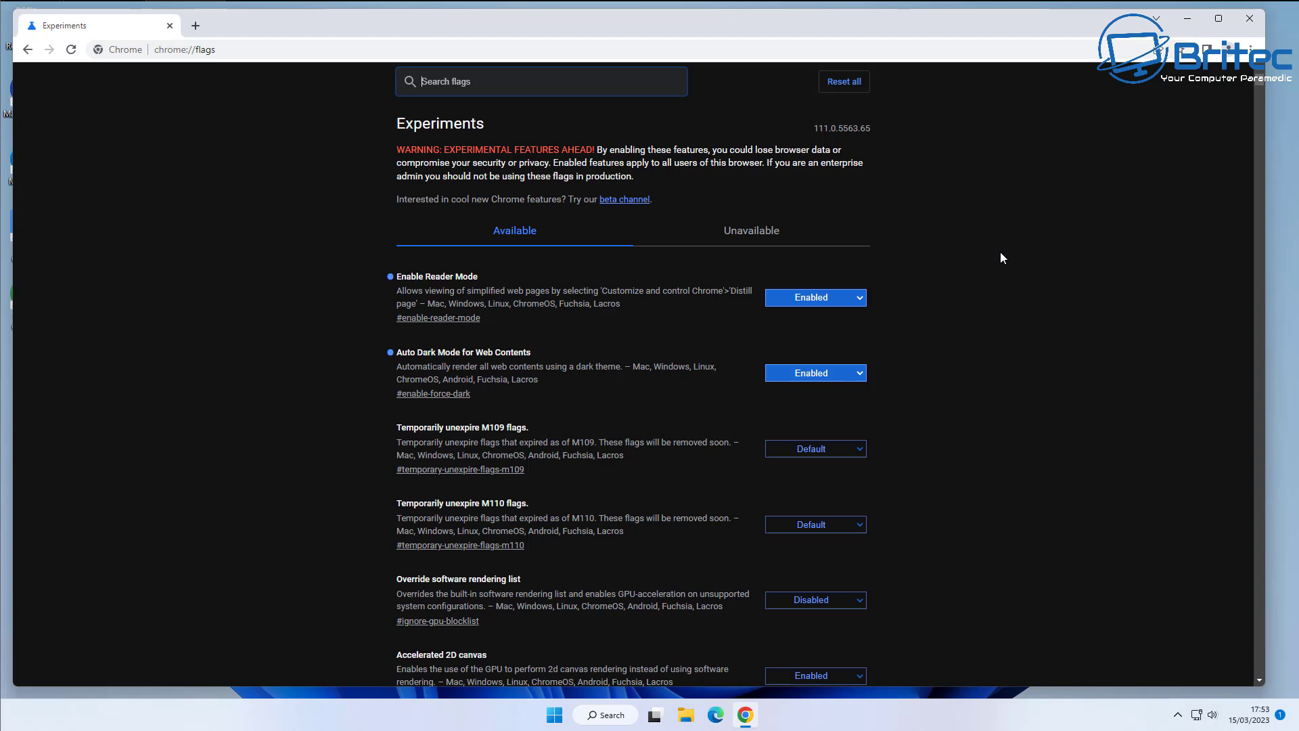
# Set the Enable Reader Mode flag back to Default and relaunch the browser.
pyautogui.click(858, 298)
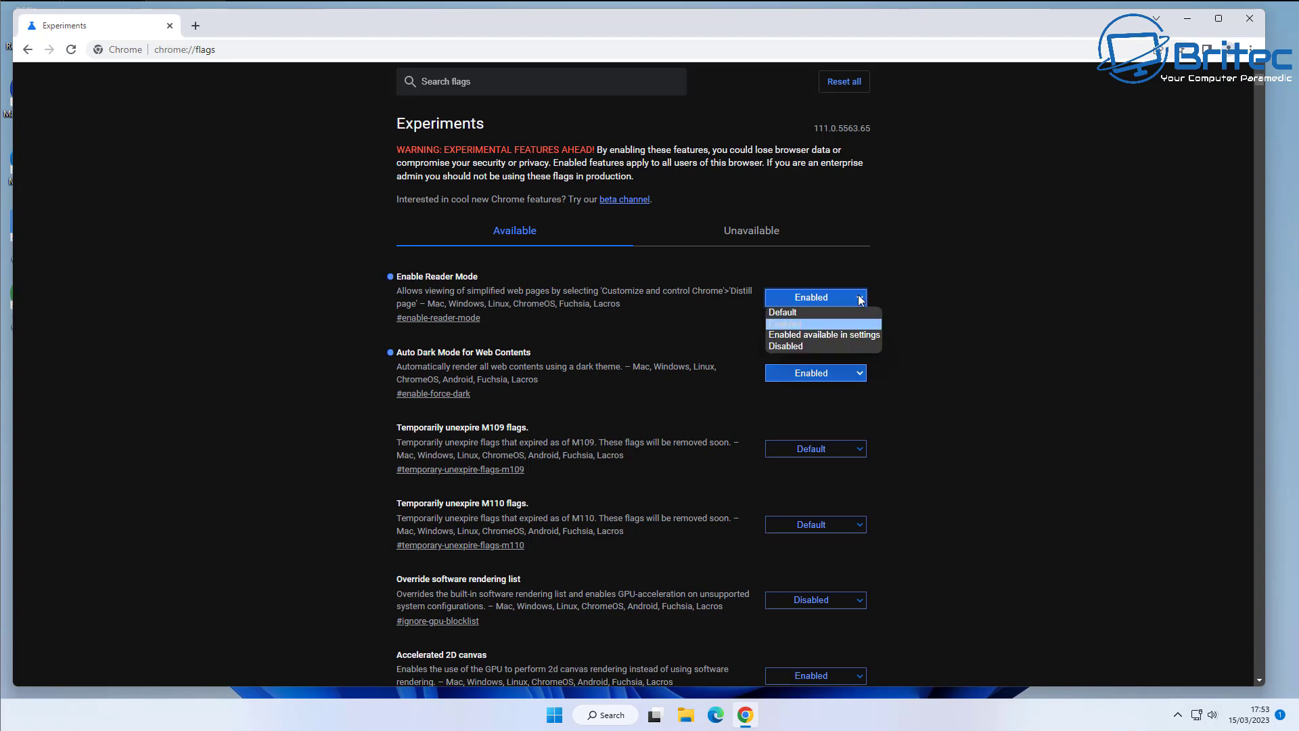
pyautogui.click(784, 311)
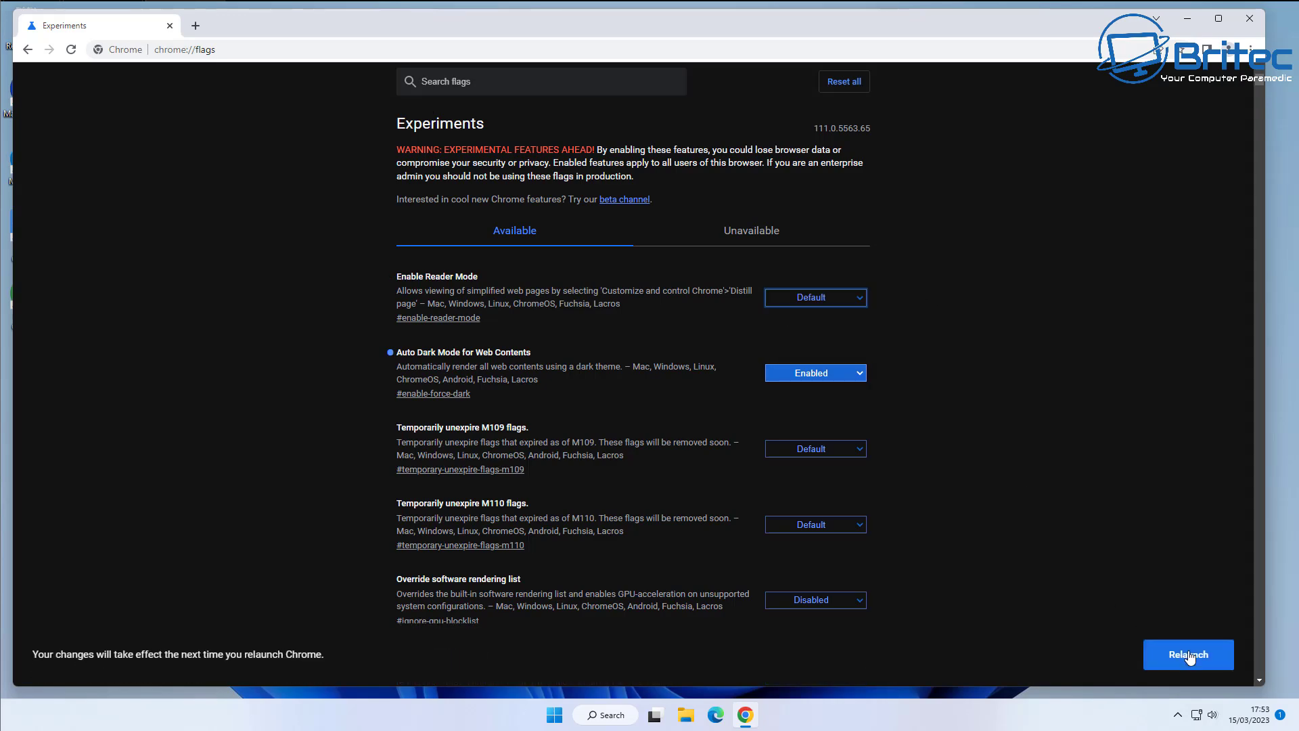
pyautogui.click(1186, 654)
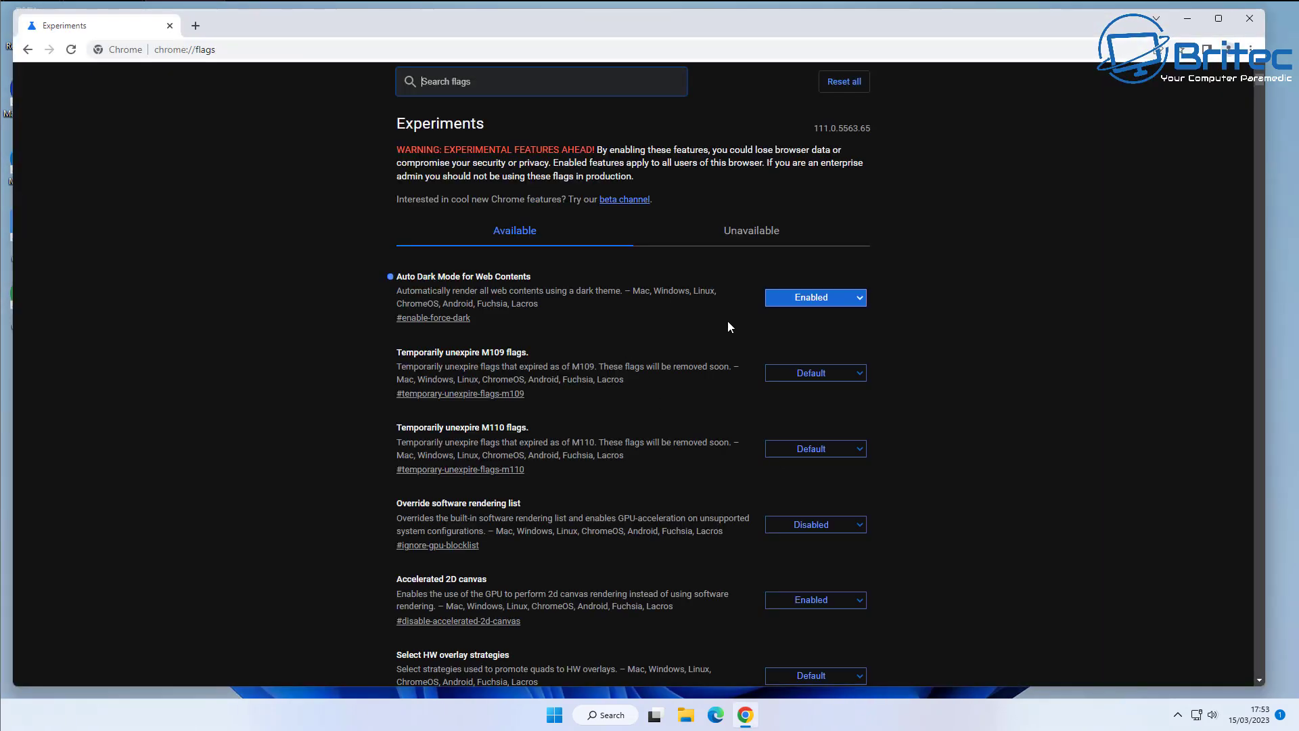
# Set the Auto Dark Mode for Web Contents flag back to Default and relaunch the browser.
pyautogui.click(852, 298)
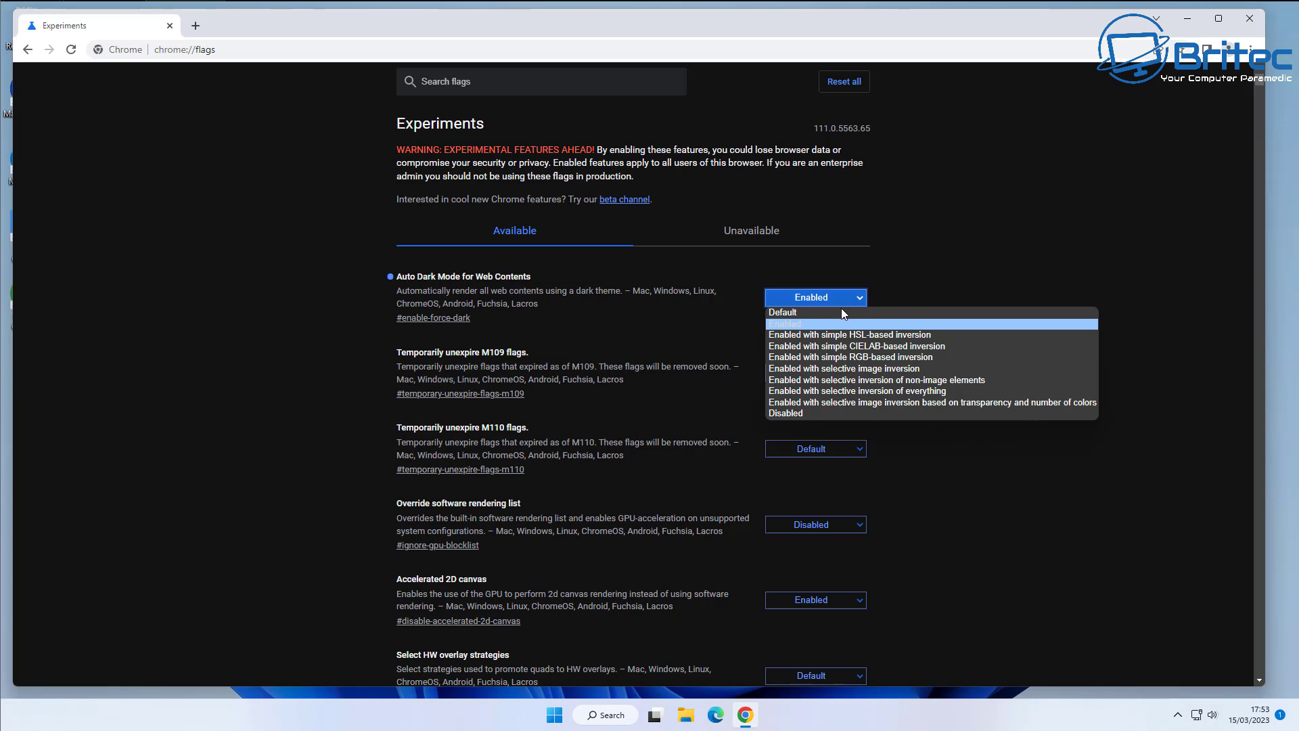
pyautogui.click(811, 310)
pyautogui.click(1170, 655)
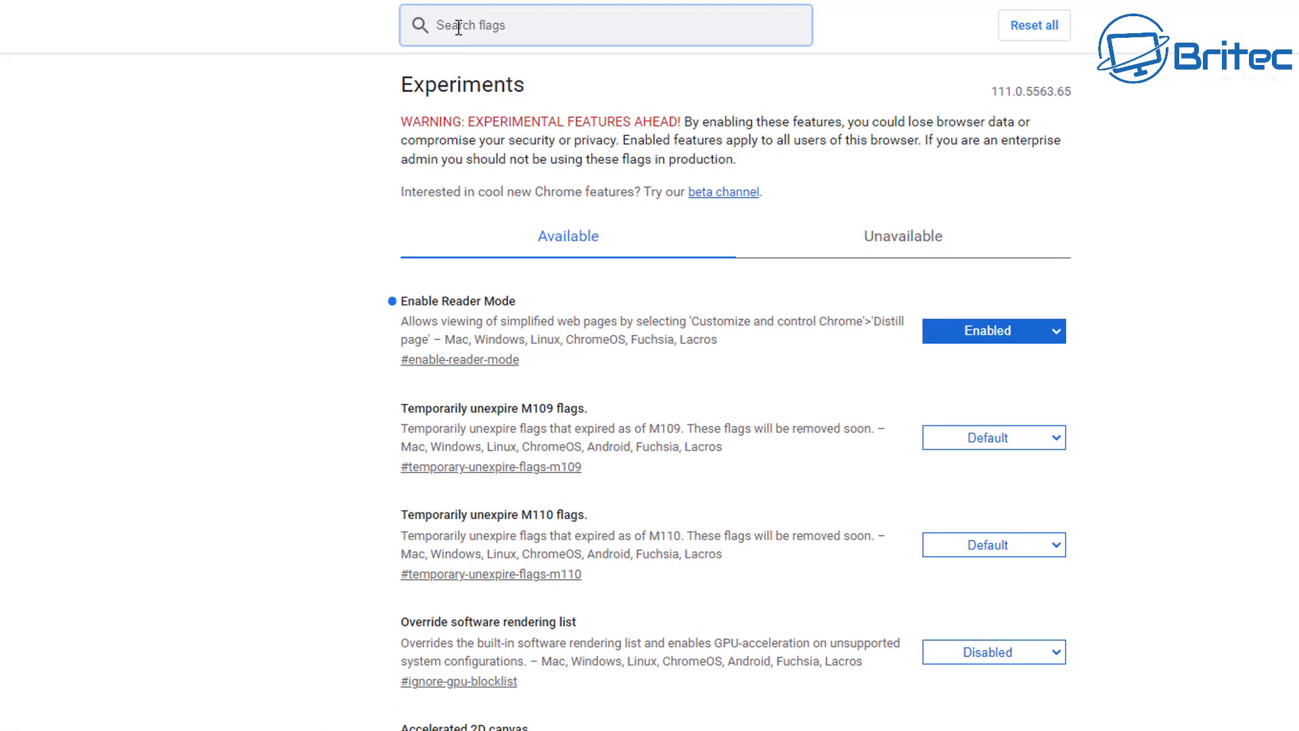
# View the open tabs one by one, from Windows 11 Forum through Facebook and the Patch Tuesday article, and return to the flags page.
pyautogui.click(267, 30)
pyautogui.click(336, 30)
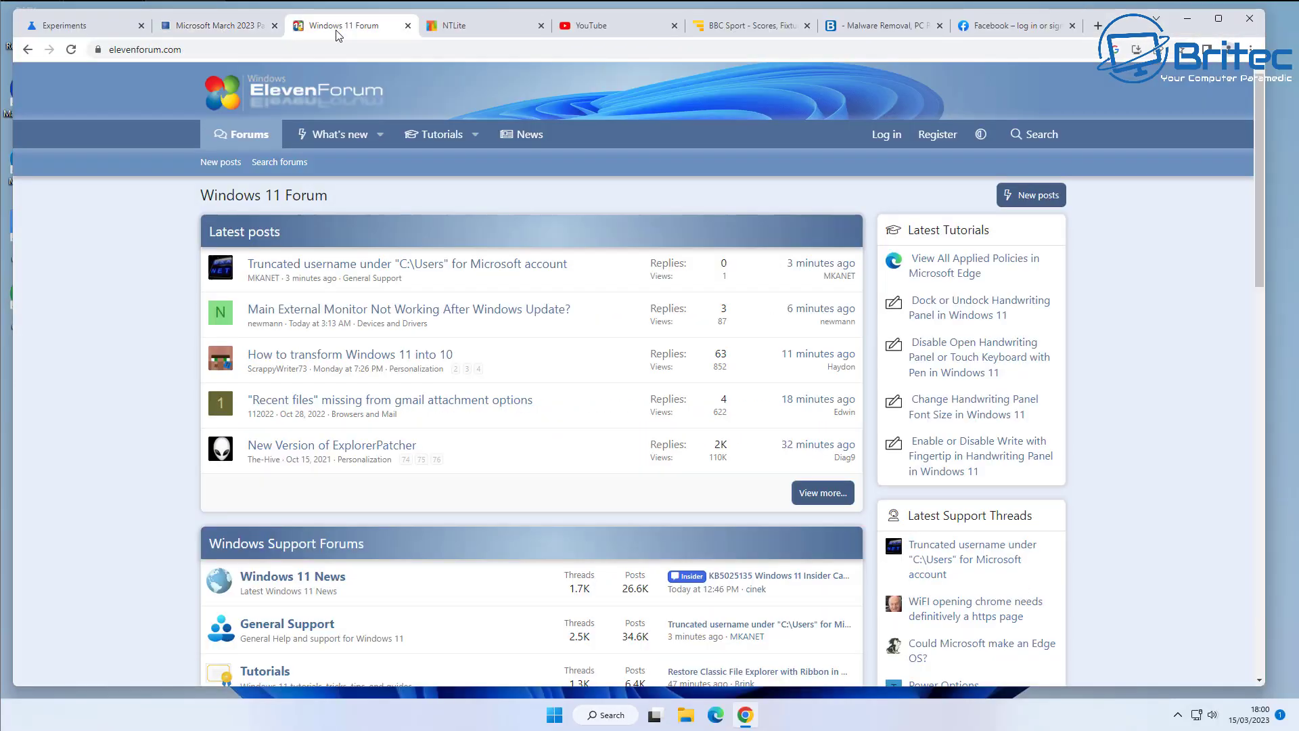
pyautogui.click(459, 32)
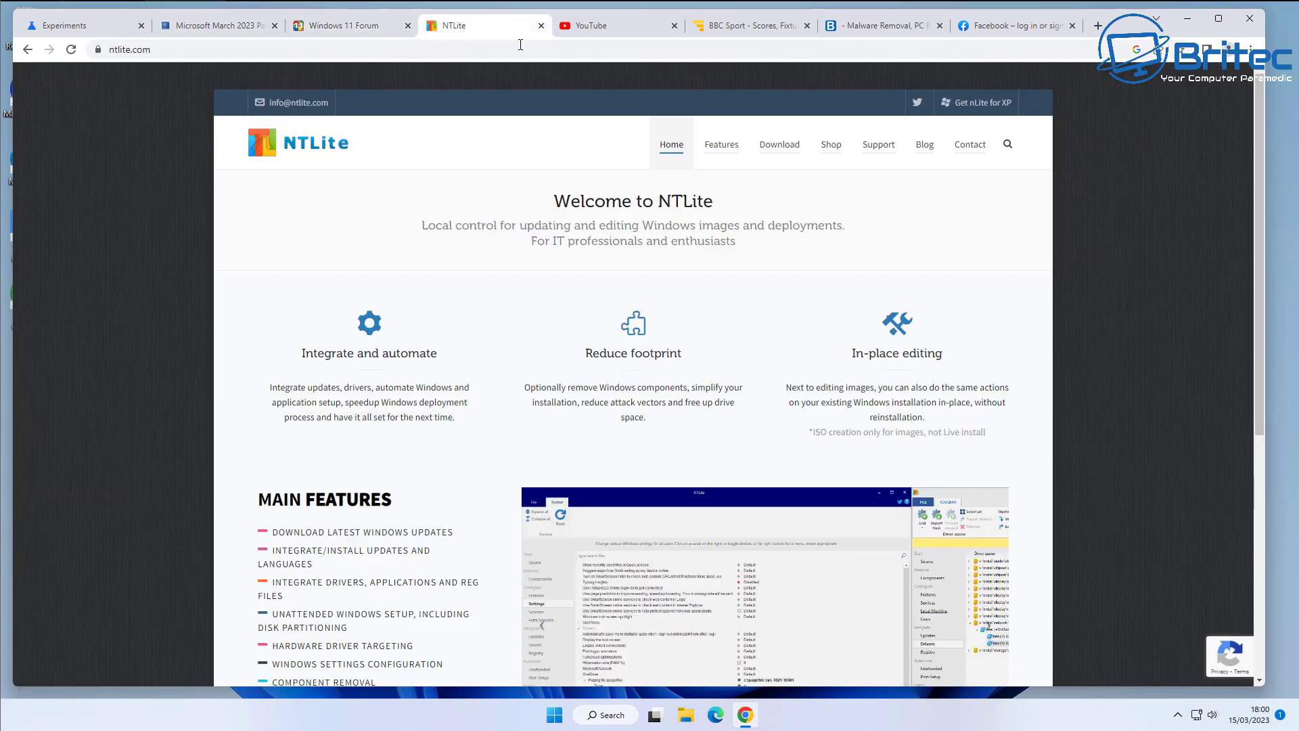
pyautogui.click(595, 27)
pyautogui.click(730, 27)
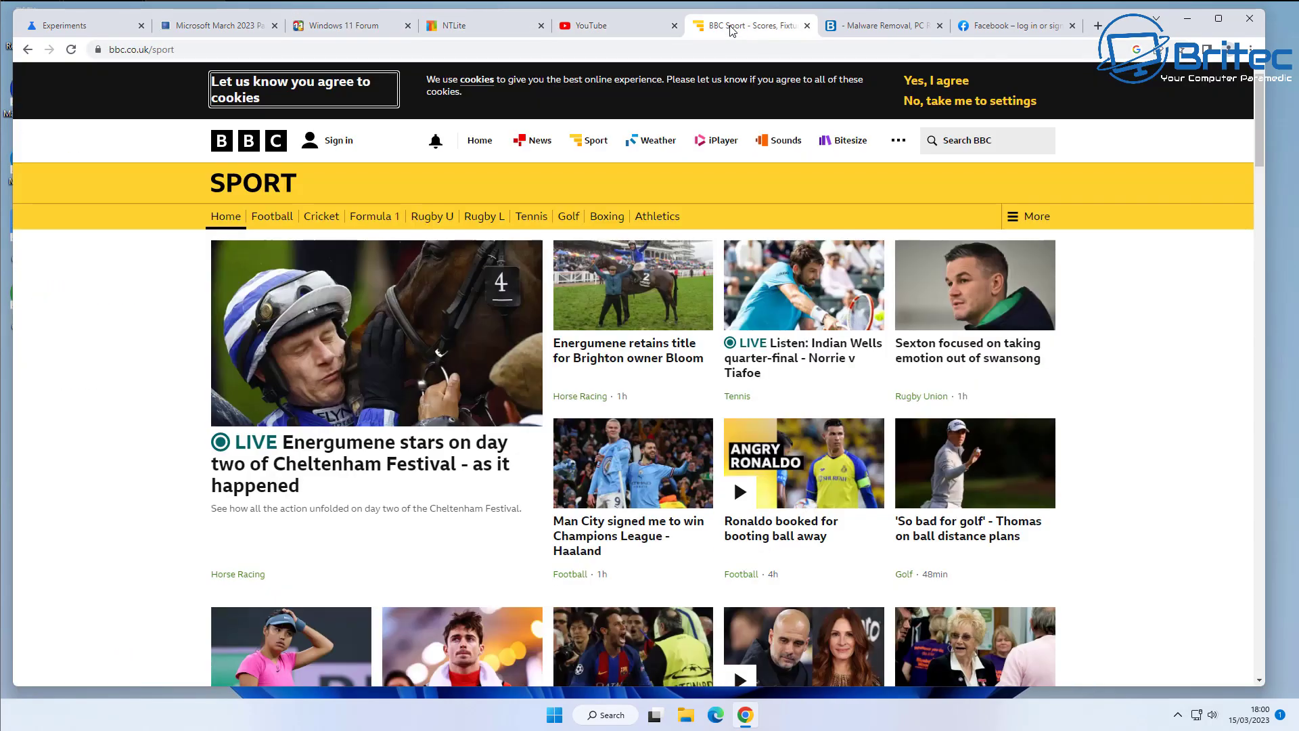
pyautogui.click(849, 27)
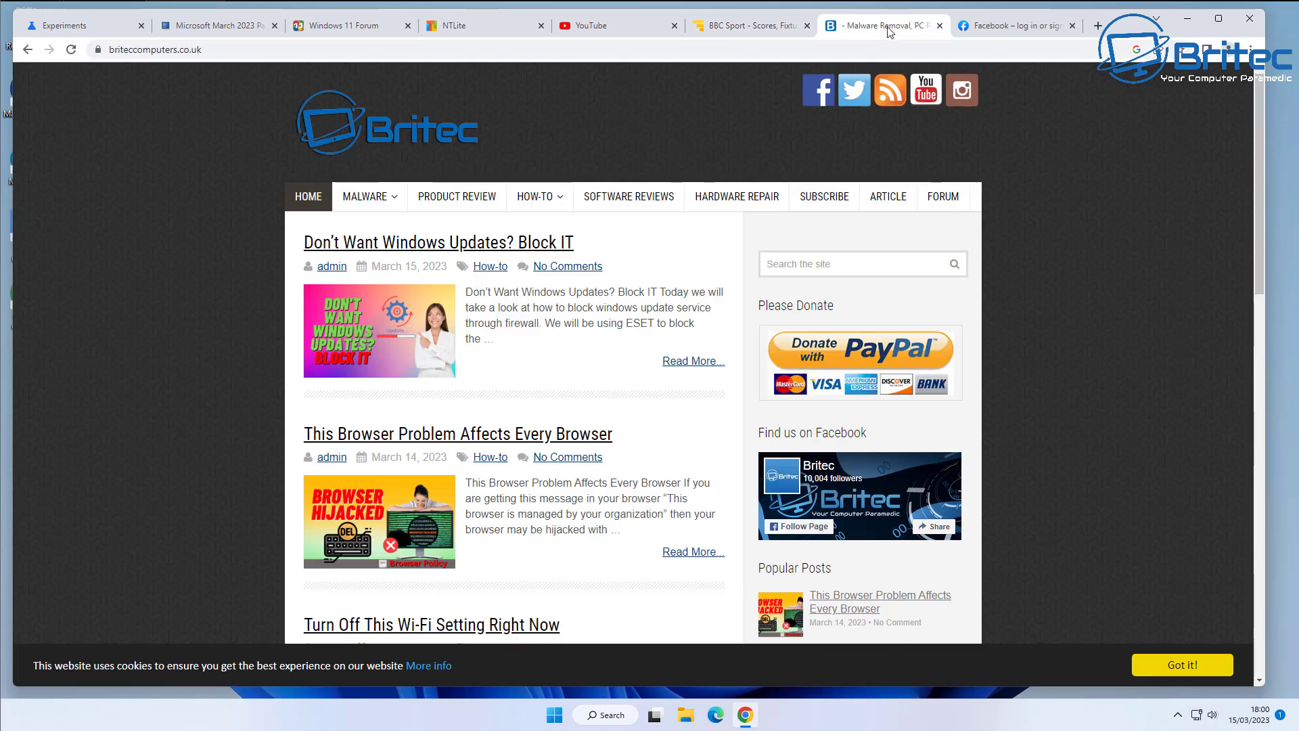
pyautogui.click(1003, 31)
pyautogui.click(203, 30)
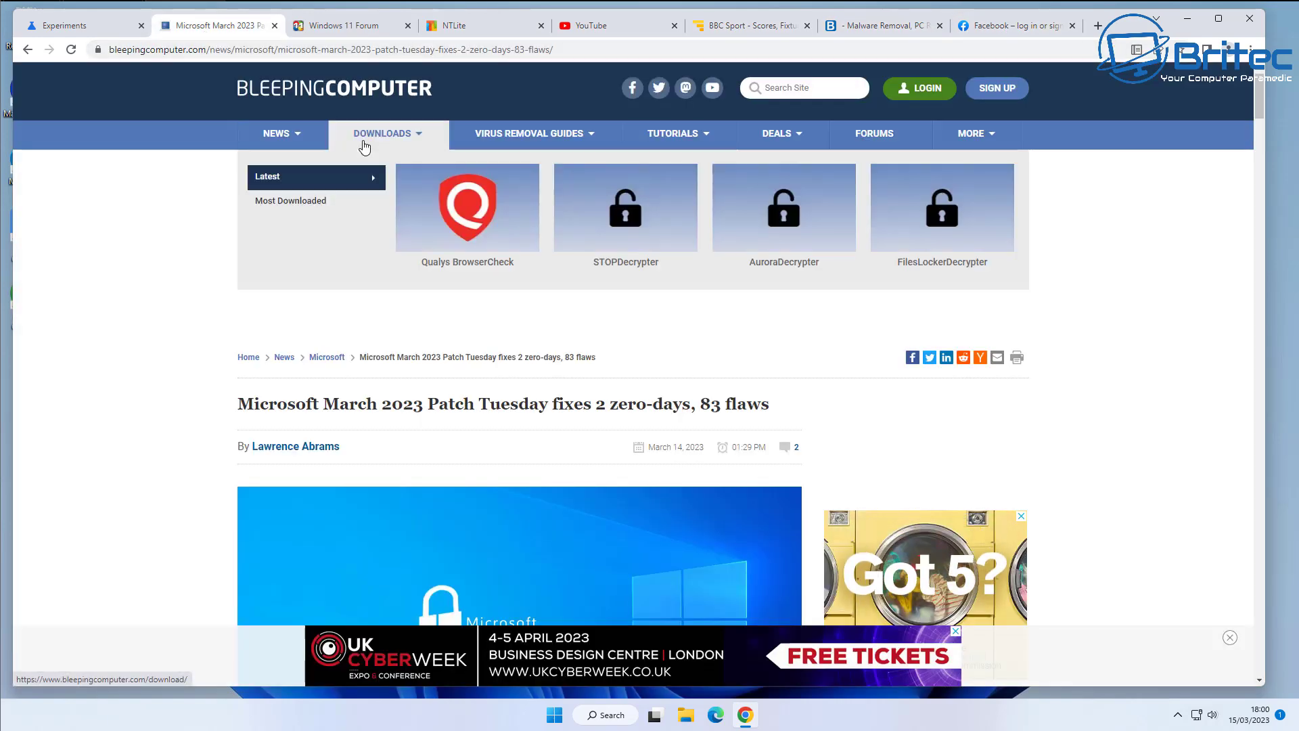
pyautogui.click(101, 27)
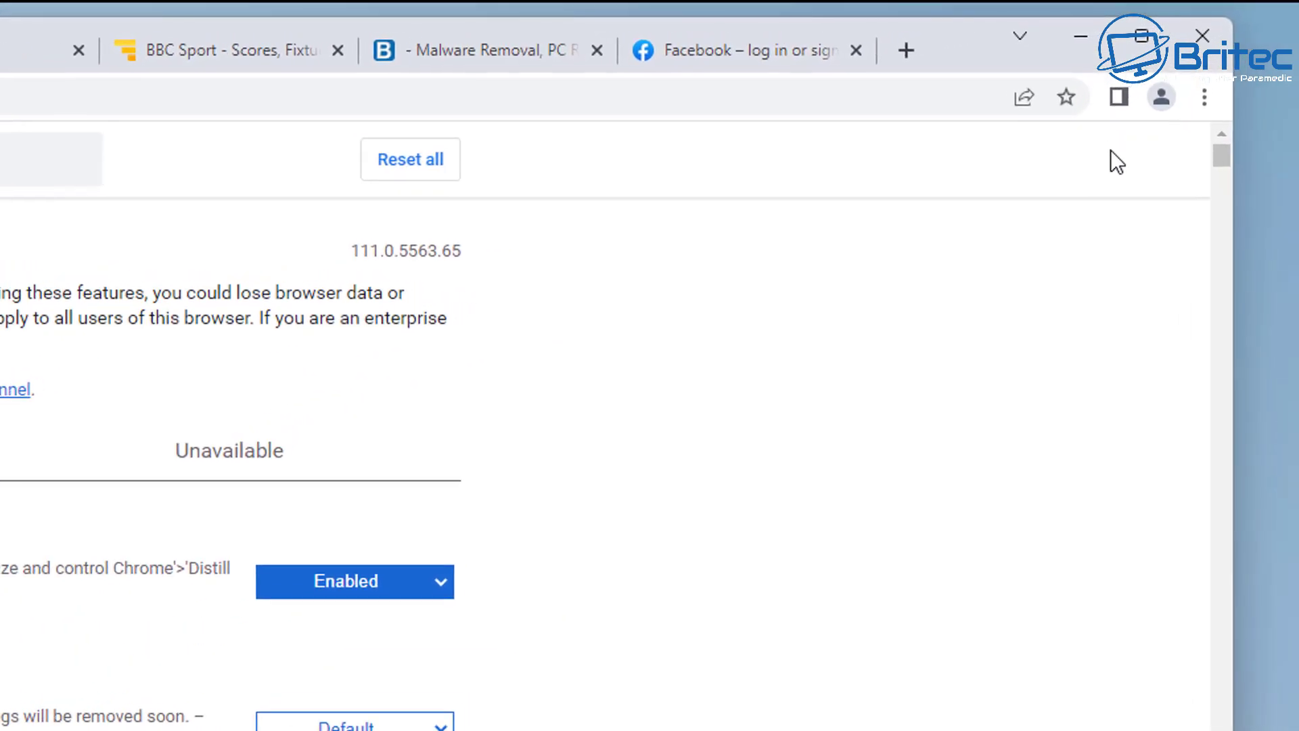
# Search the open tabs for "britec" and switch to the matching briteccomputers.co.uk tab.
pyautogui.click(1008, 36)
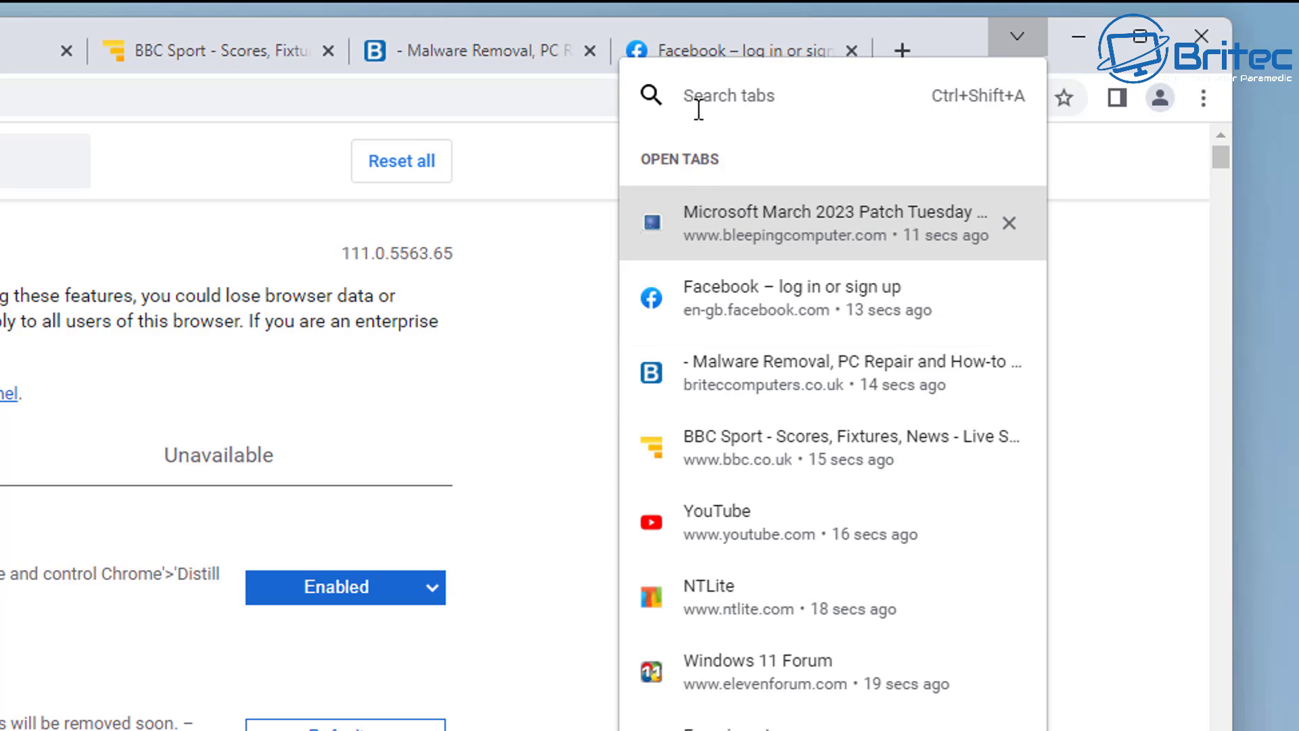
pyautogui.write('britec')
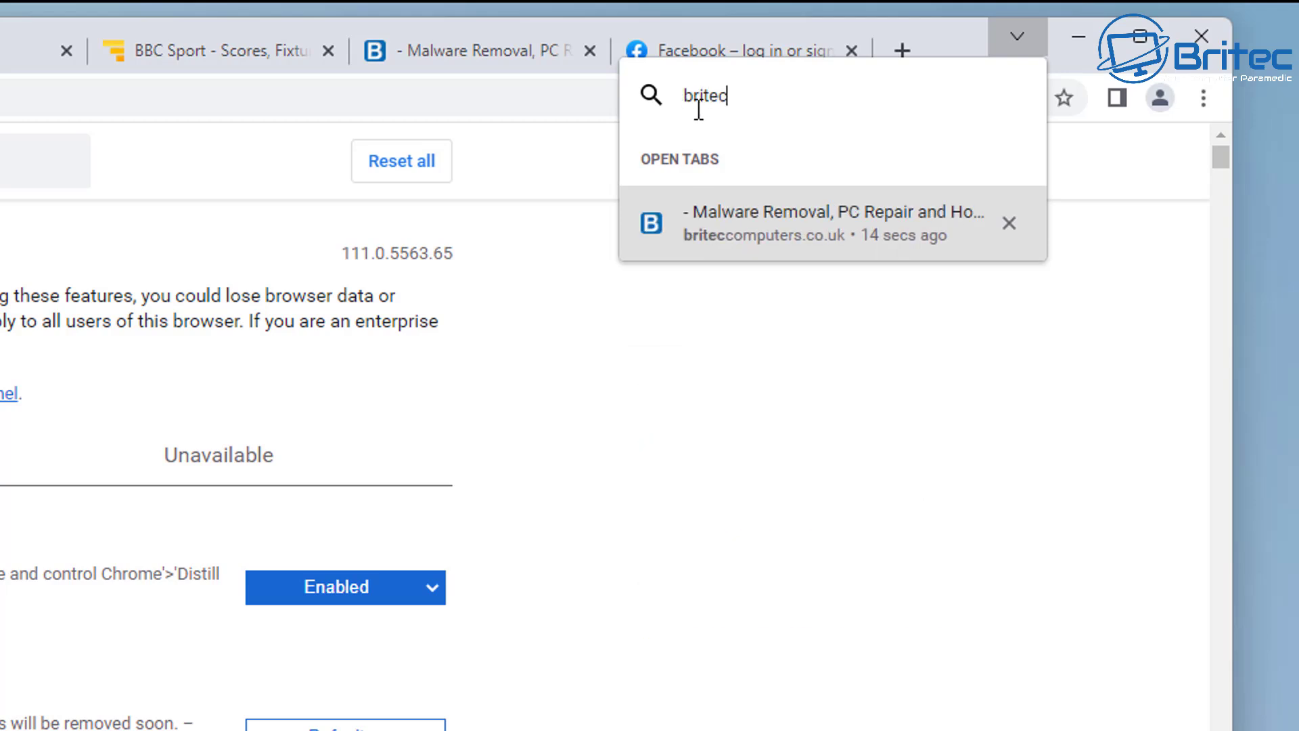
pyautogui.click(727, 231)
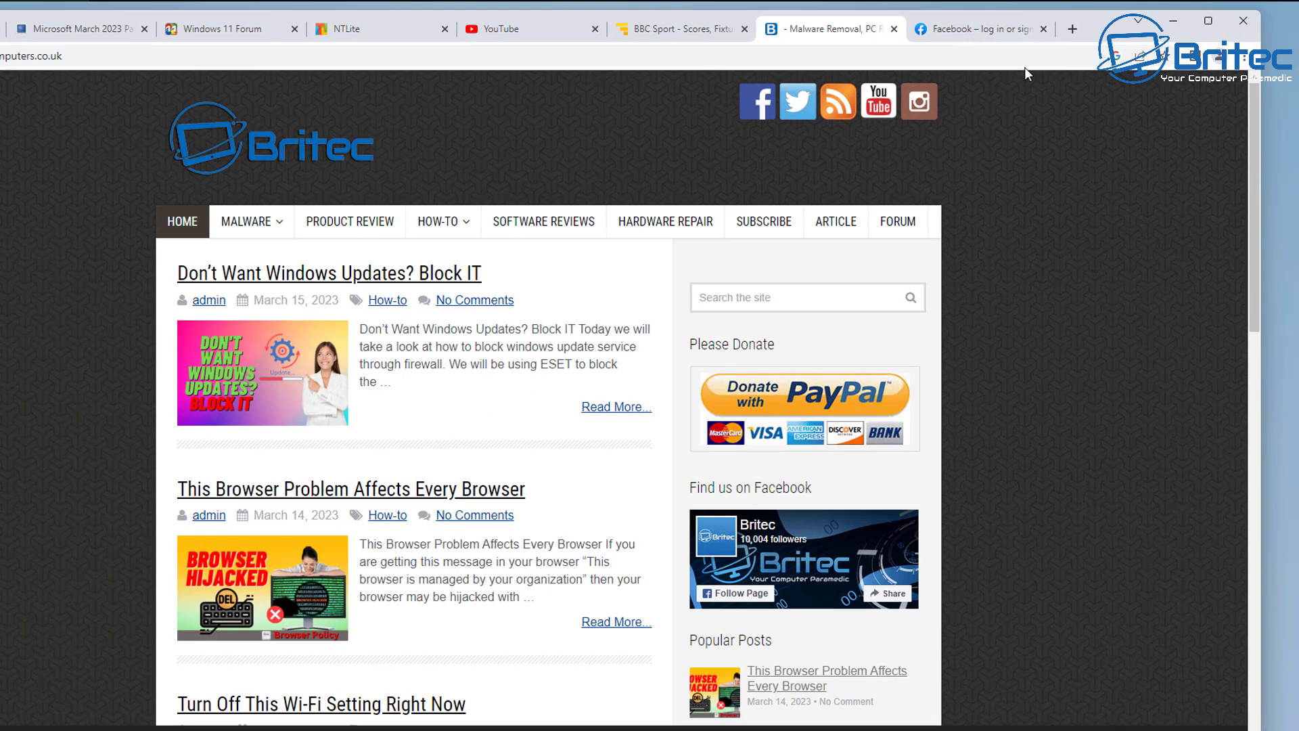
# Search the open tabs for "bleep", switch to the BleepingComputer article, and return to chrome://flags.
pyautogui.click(1138, 21)
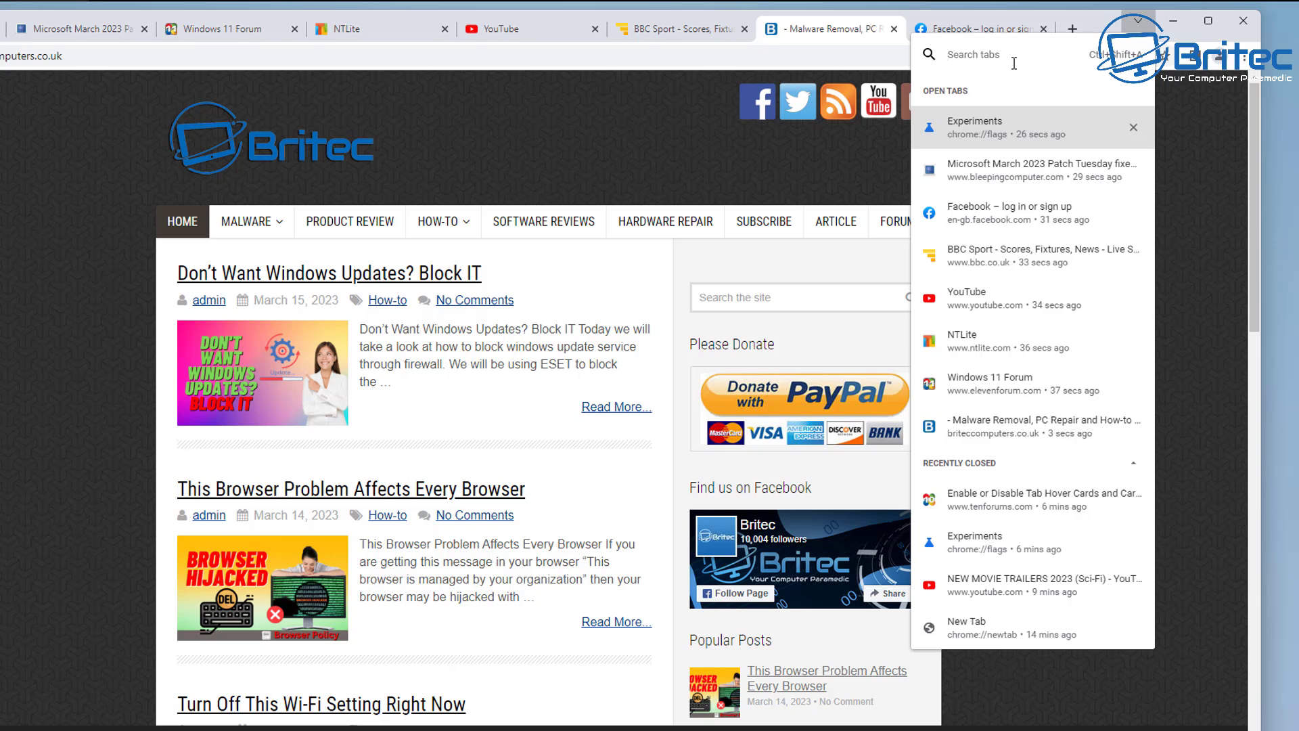
pyautogui.write('bleep')
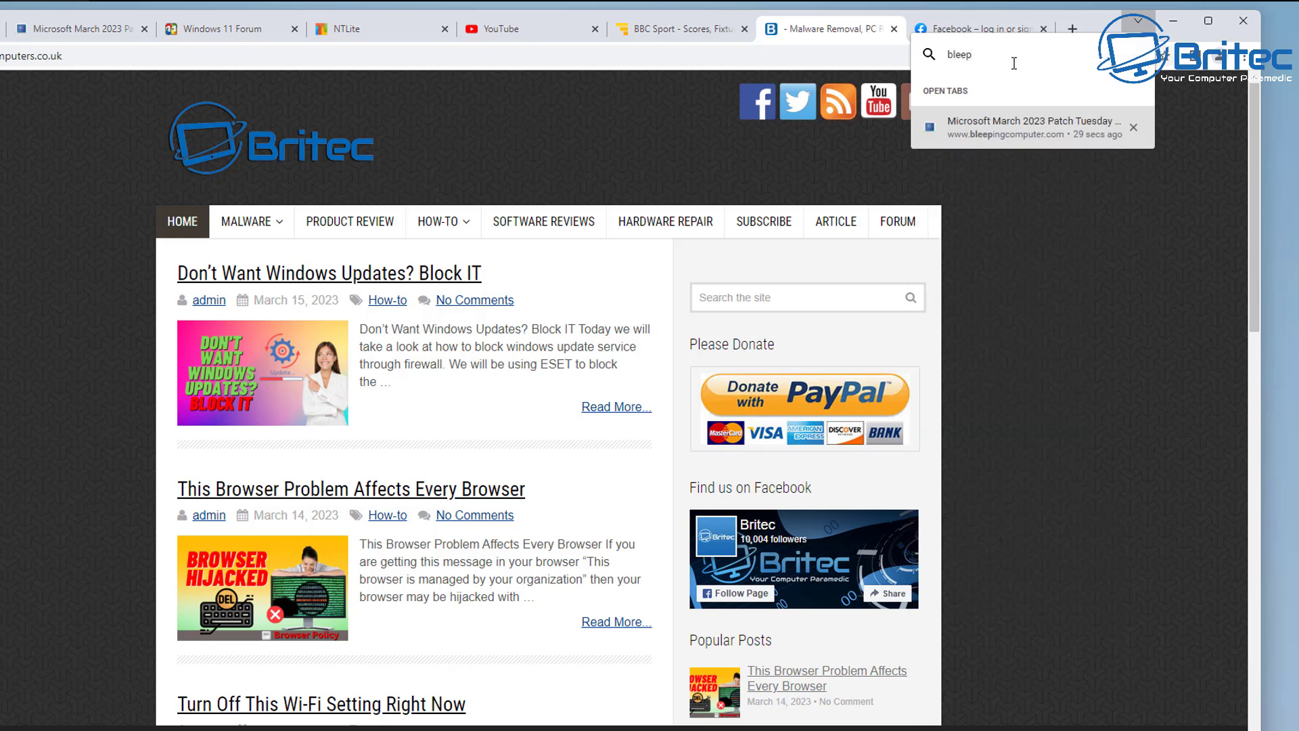
pyautogui.click(987, 122)
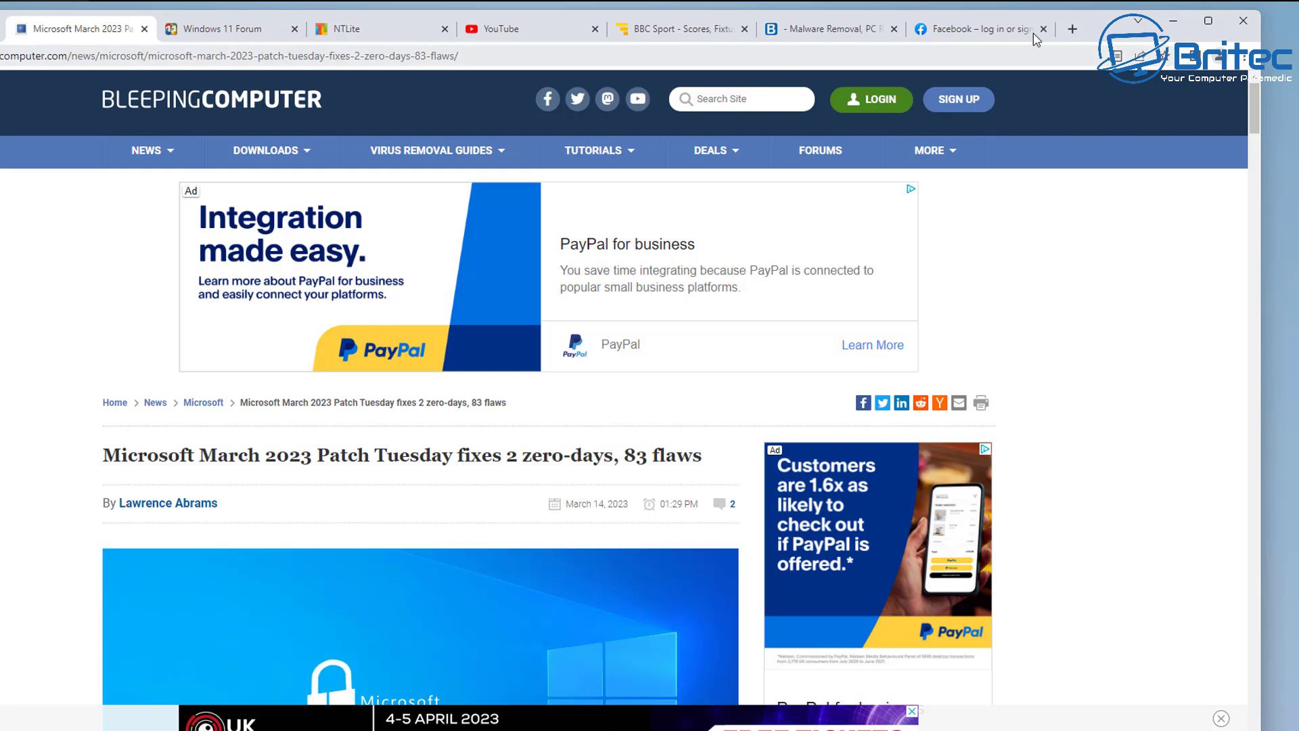
pyautogui.write('chrome://flags')
pyautogui.press('Return')
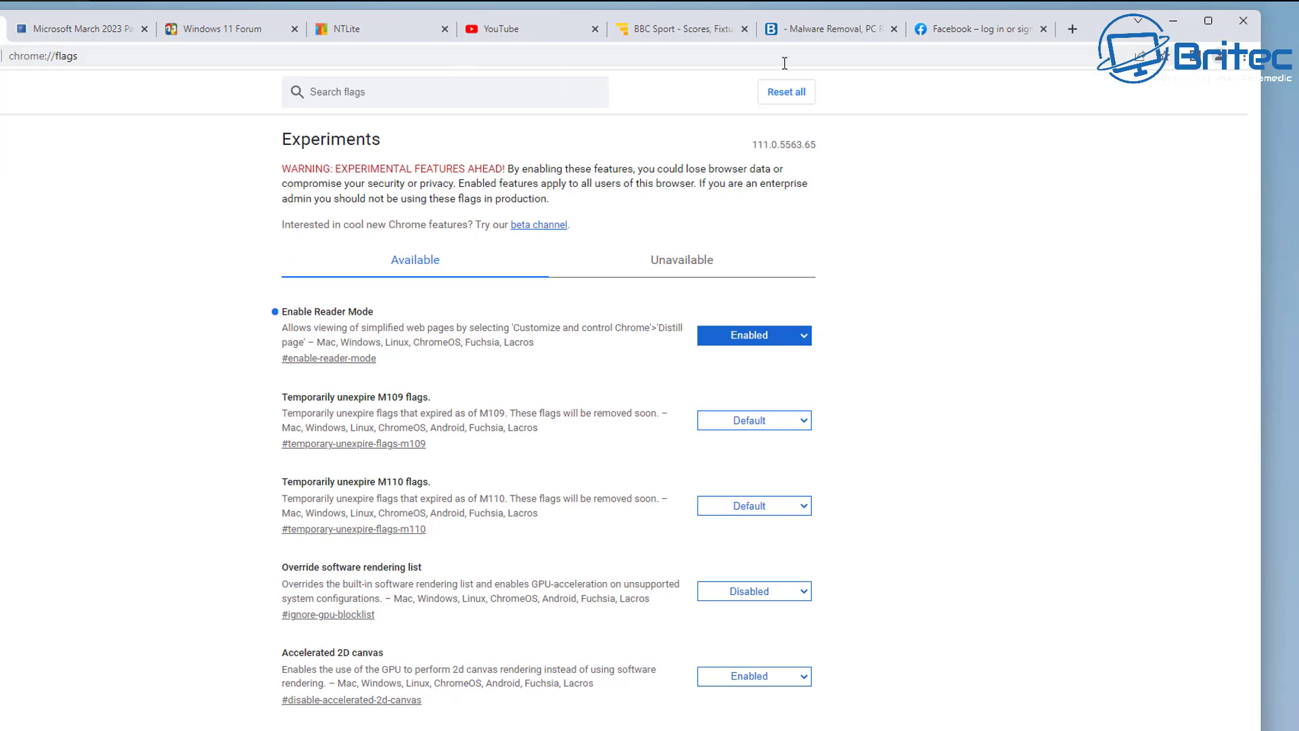
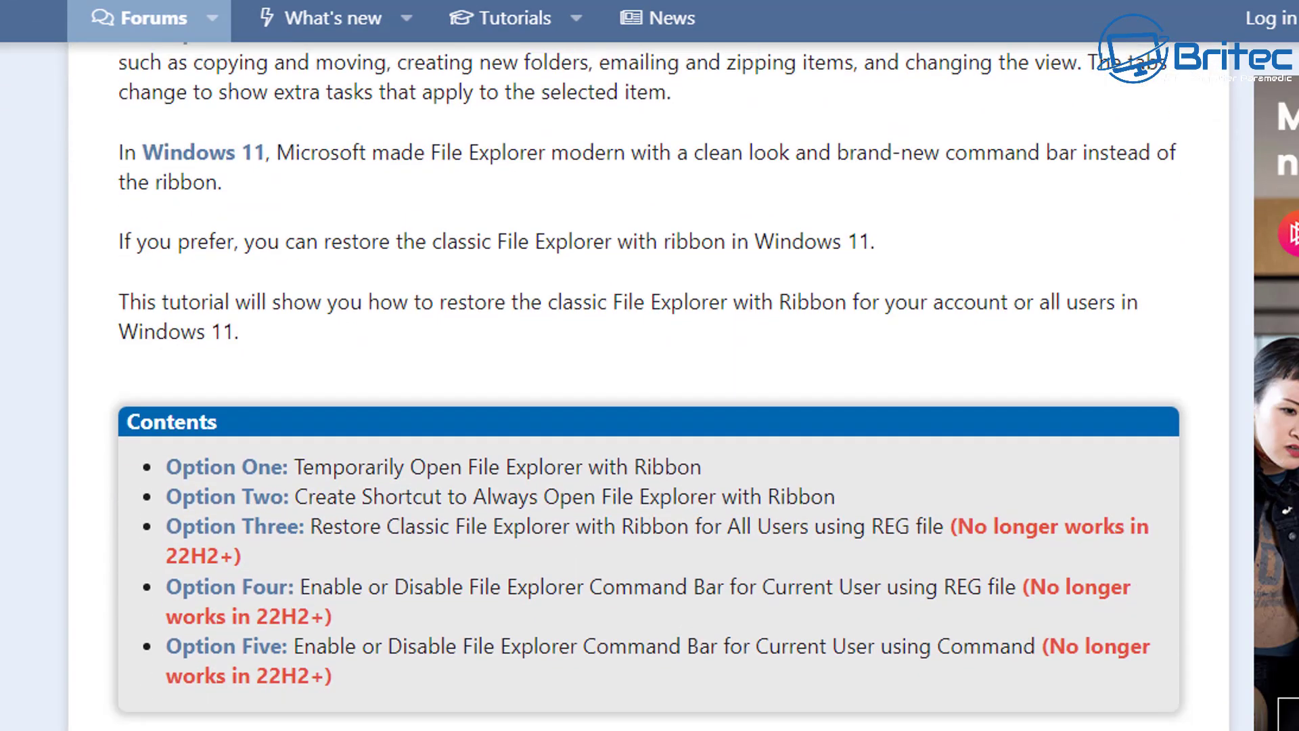
# Look through the Windows 11 Forum tutorial on restoring classic File Explorer with Ribbon and add it to the side panel's reading list.
pyautogui.scroll(-8, 972, 441)
pyautogui.scroll(-18, 795, 583)
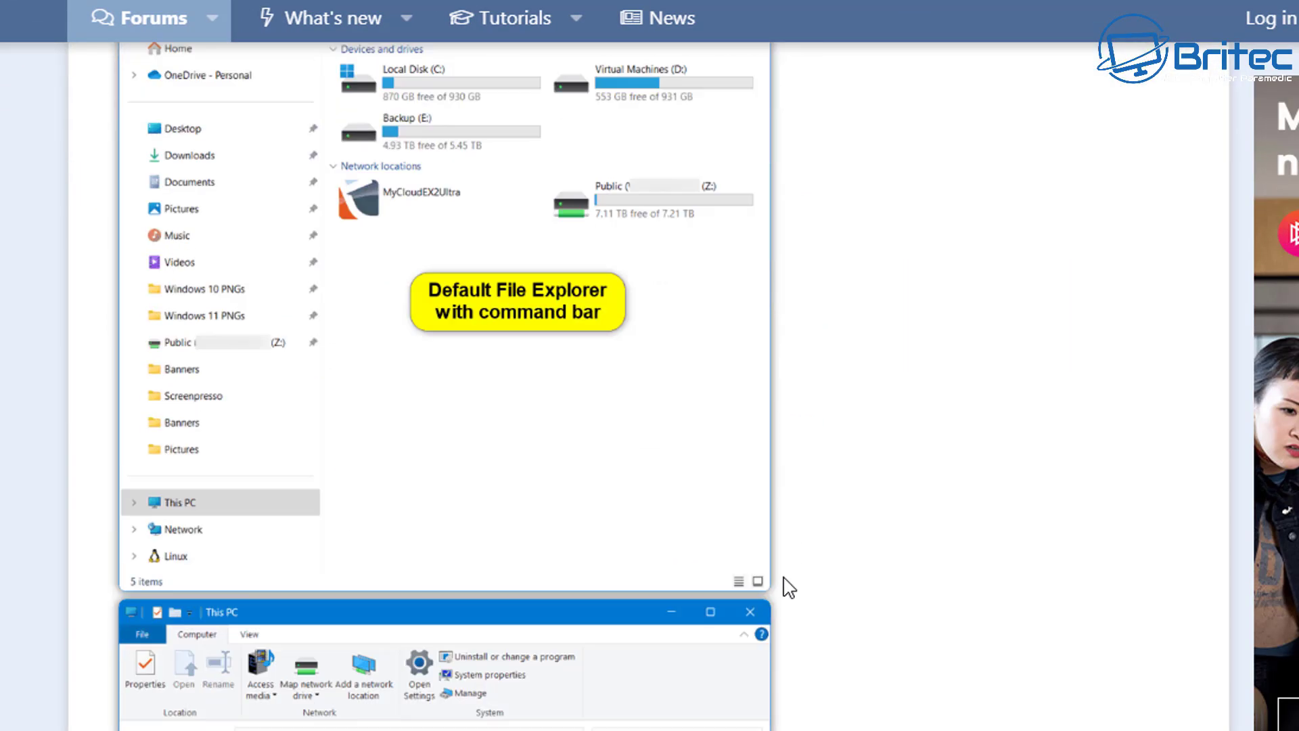
pyautogui.scroll(-17, 679, 563)
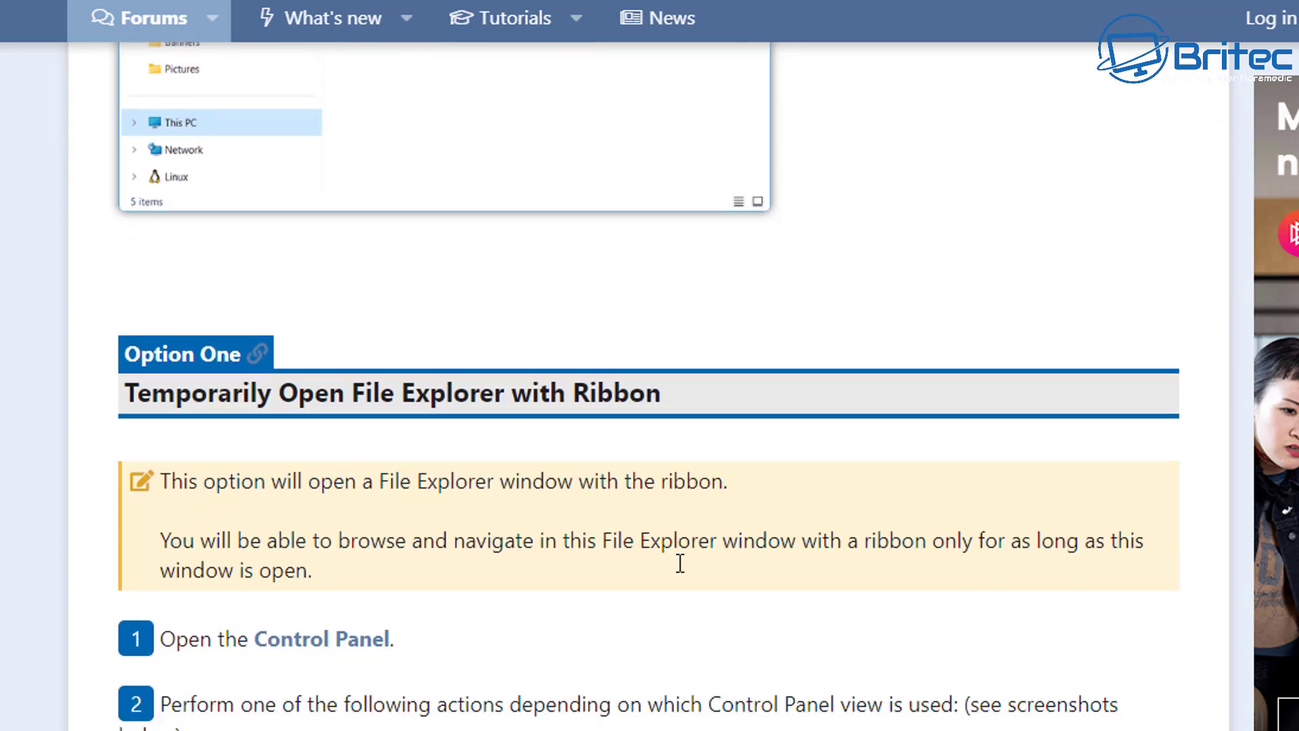
pyautogui.scroll(-10, 680, 563)
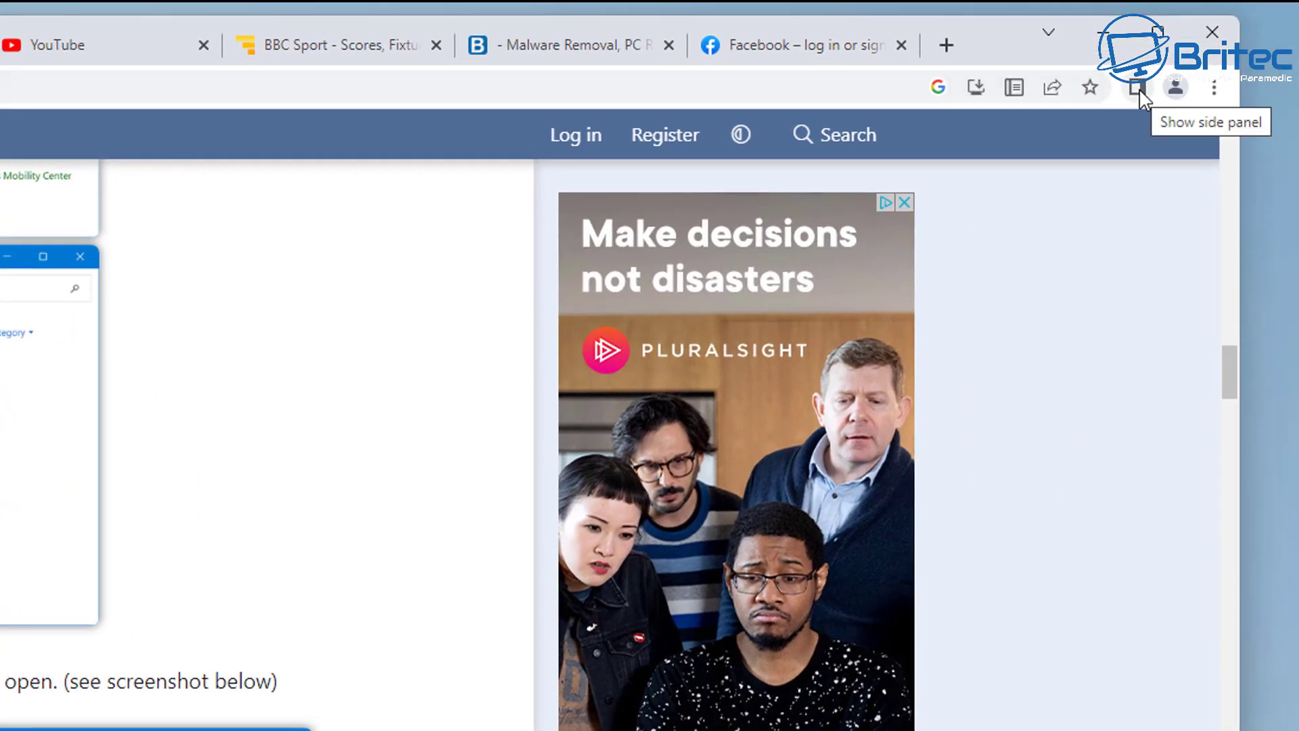
pyautogui.click(1136, 87)
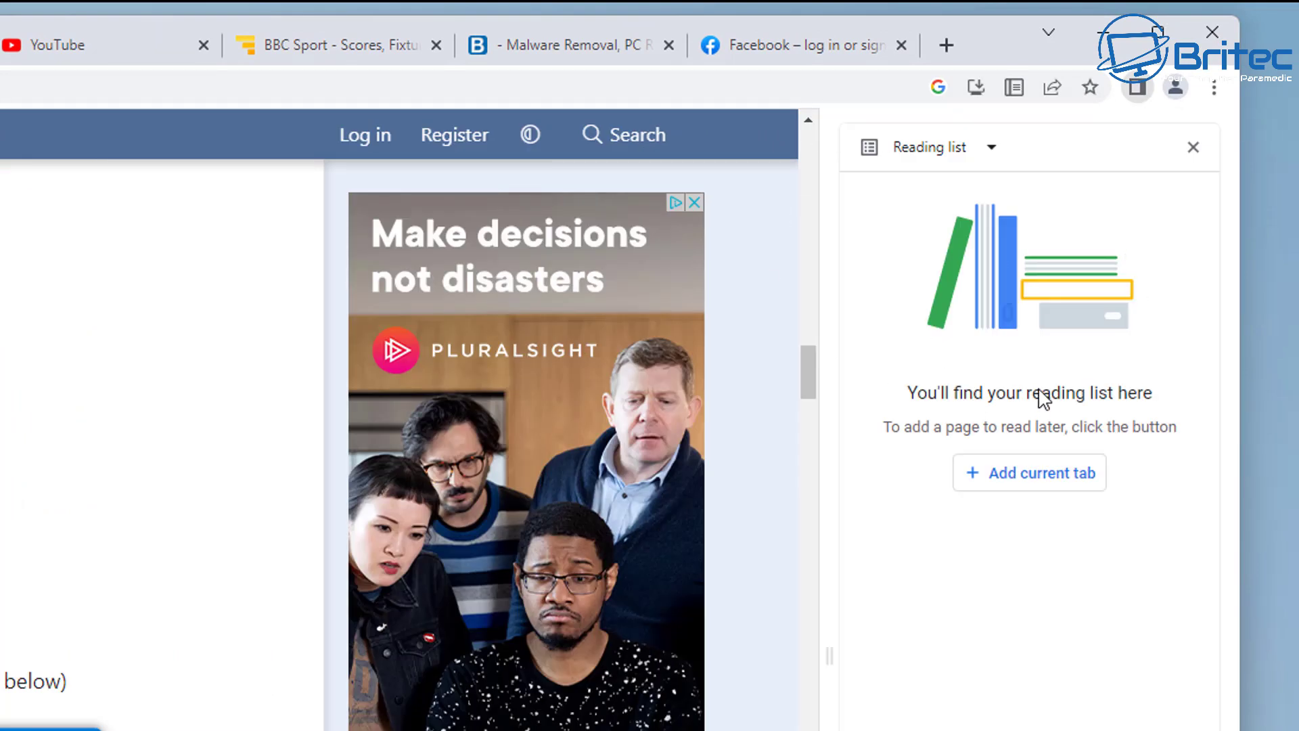
pyautogui.click(994, 483)
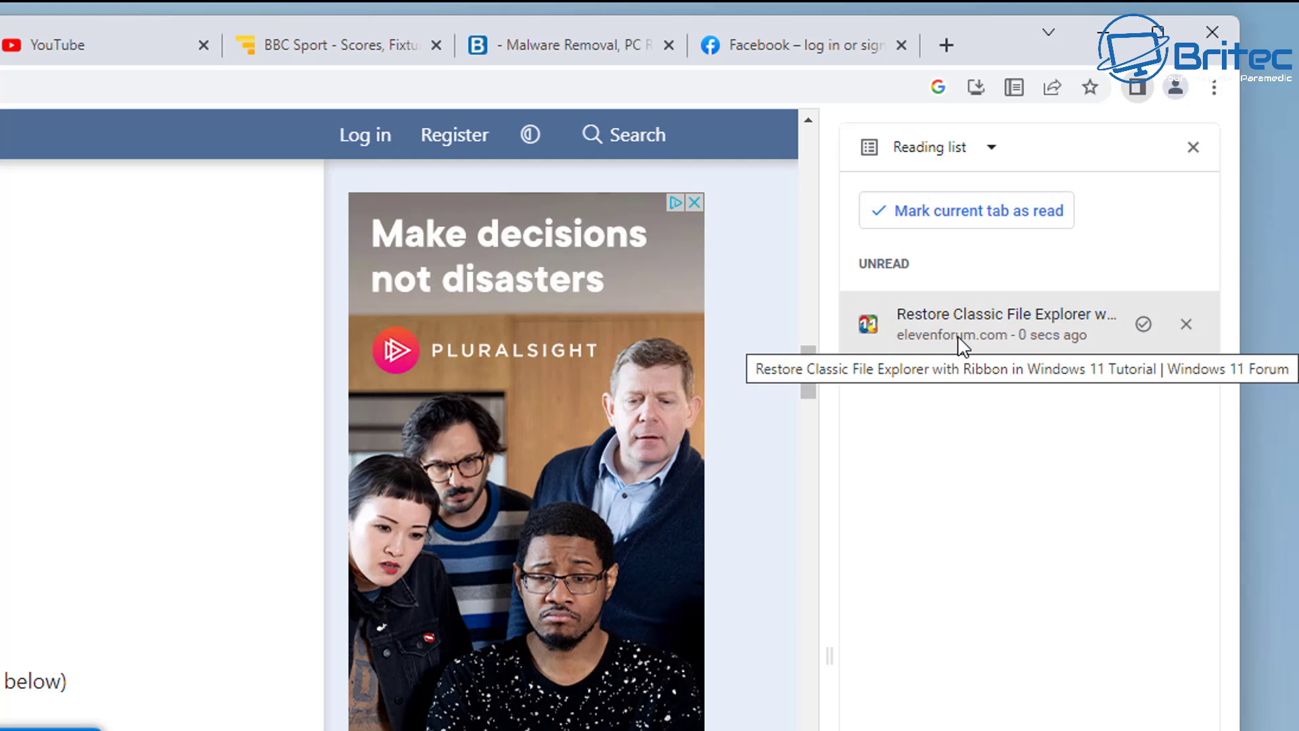
pyautogui.click(990, 149)
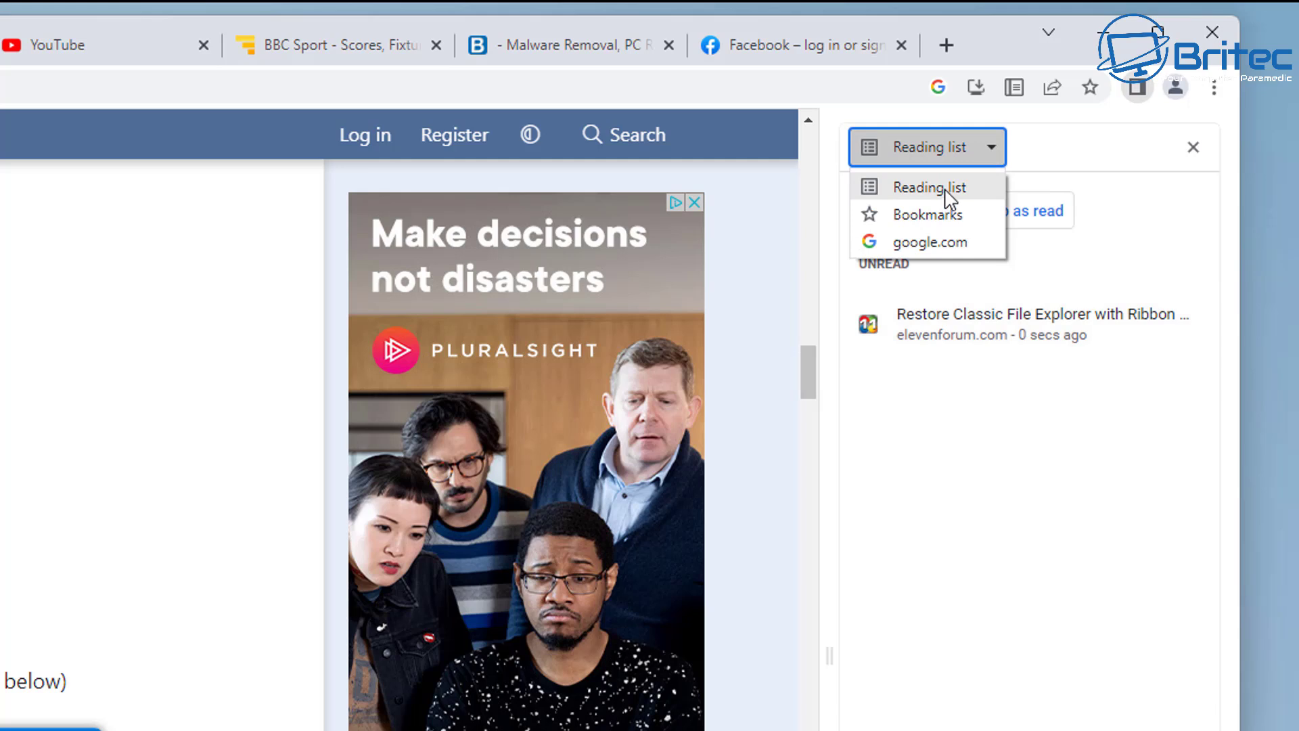
pyautogui.click(1070, 151)
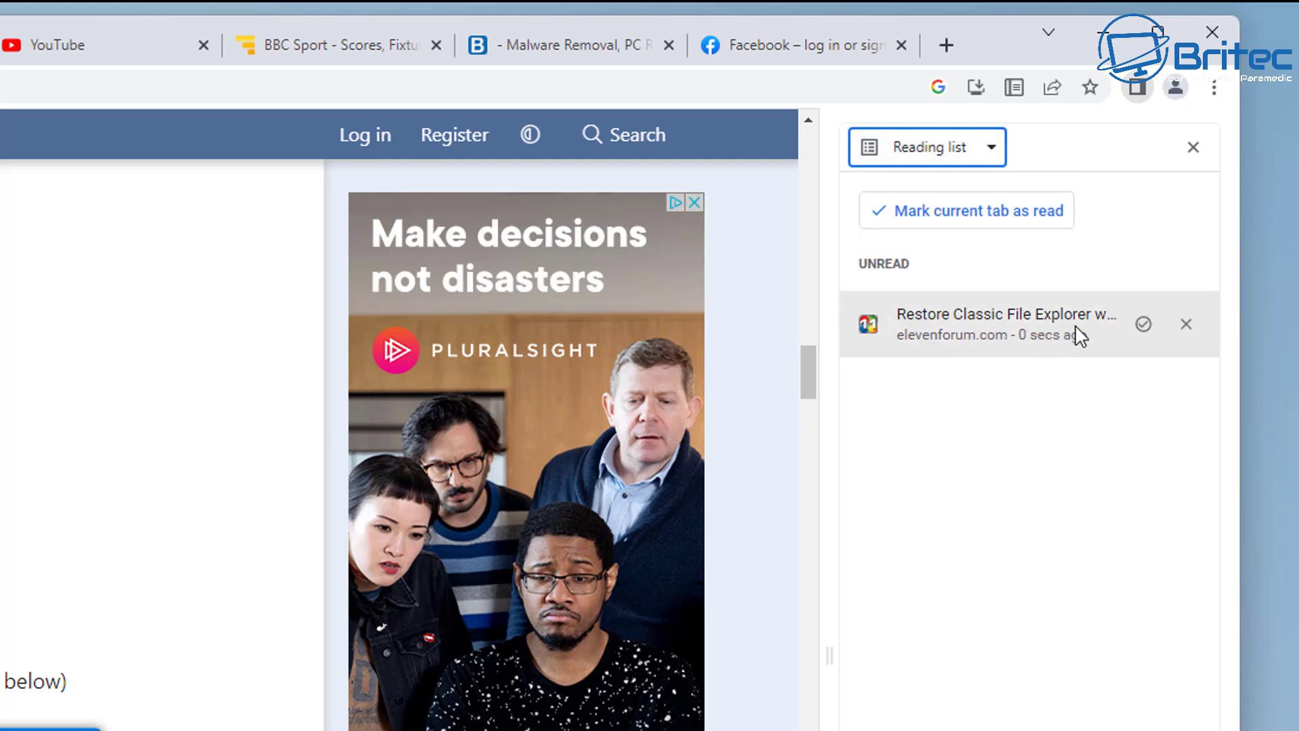
# Mark the Restore Classic File Explorer article in the reading list as read and back to unread, twice.
pyautogui.click(1143, 325)
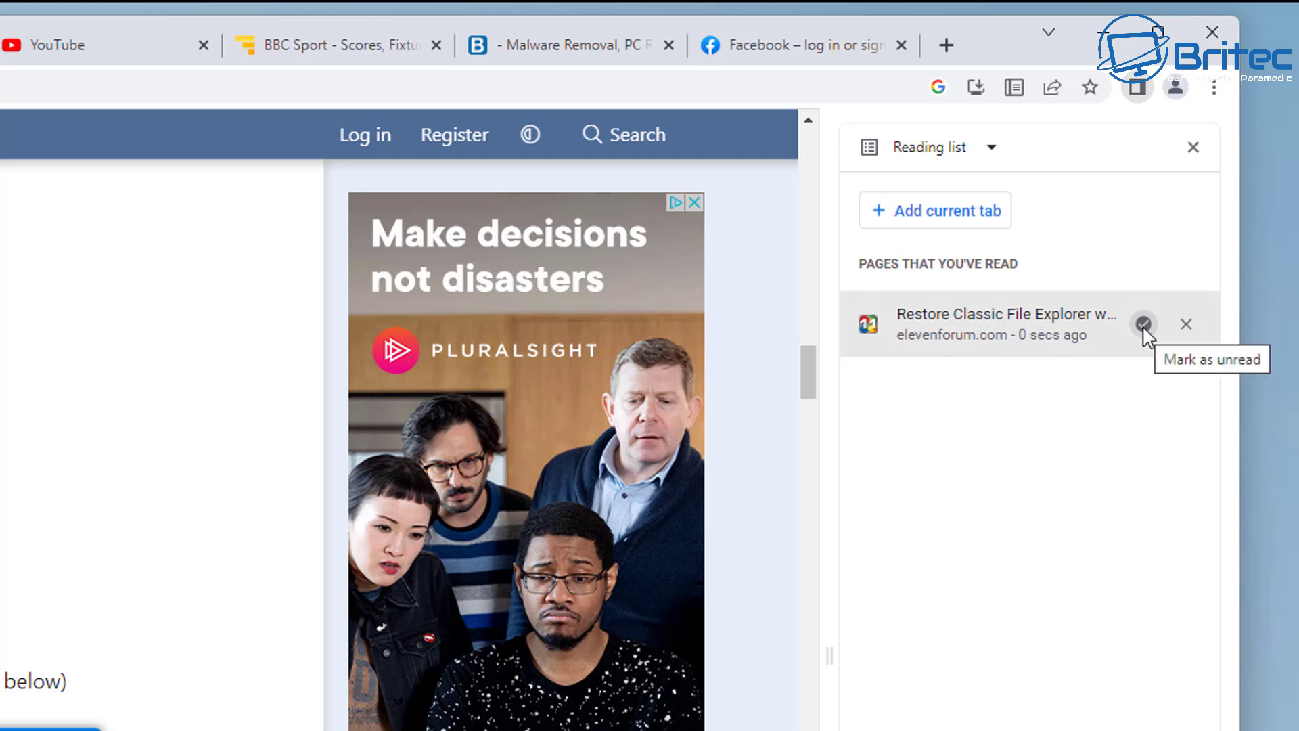
pyautogui.click(1143, 325)
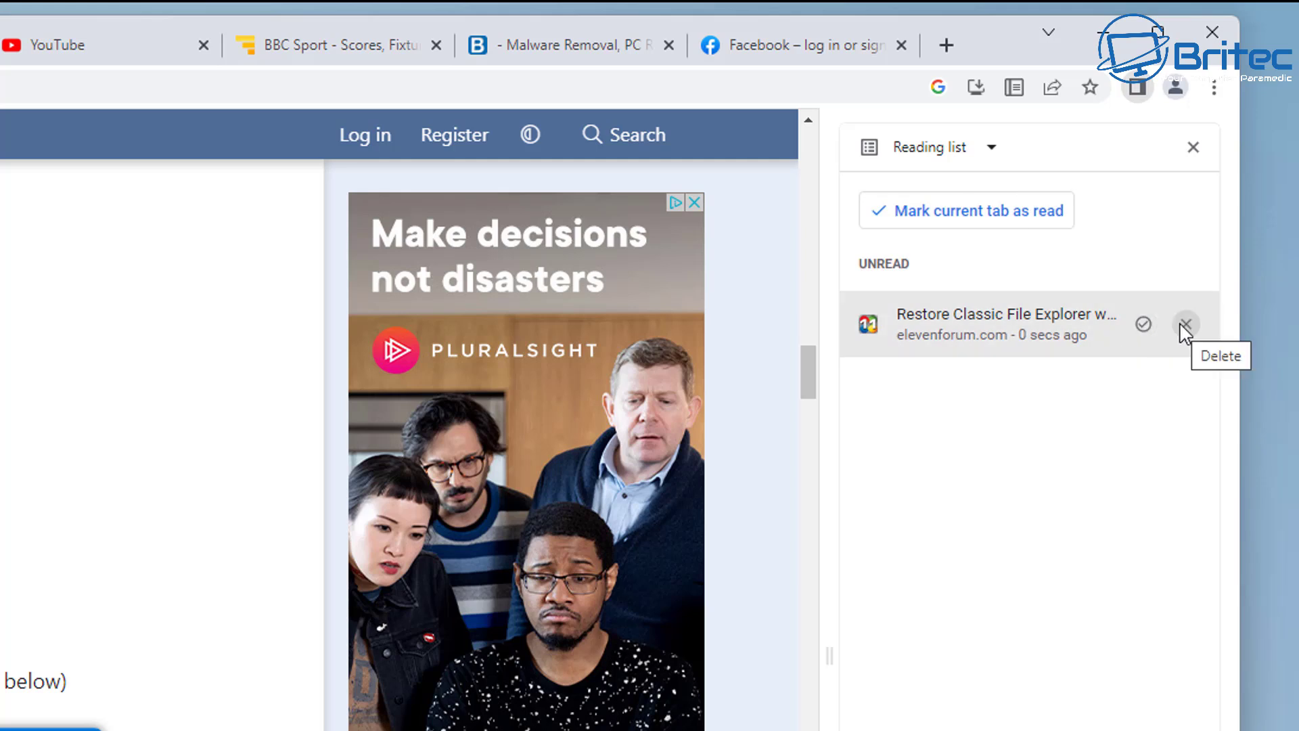
pyautogui.click(1143, 324)
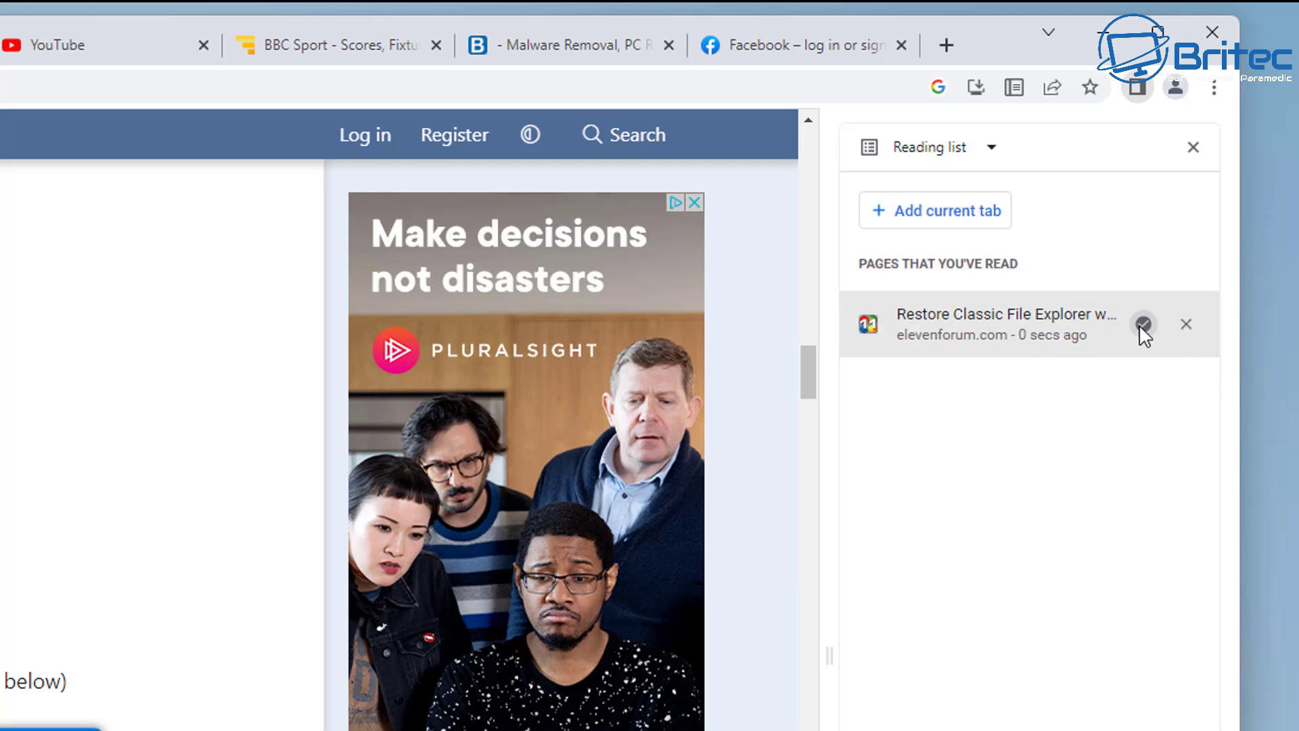
pyautogui.click(1142, 324)
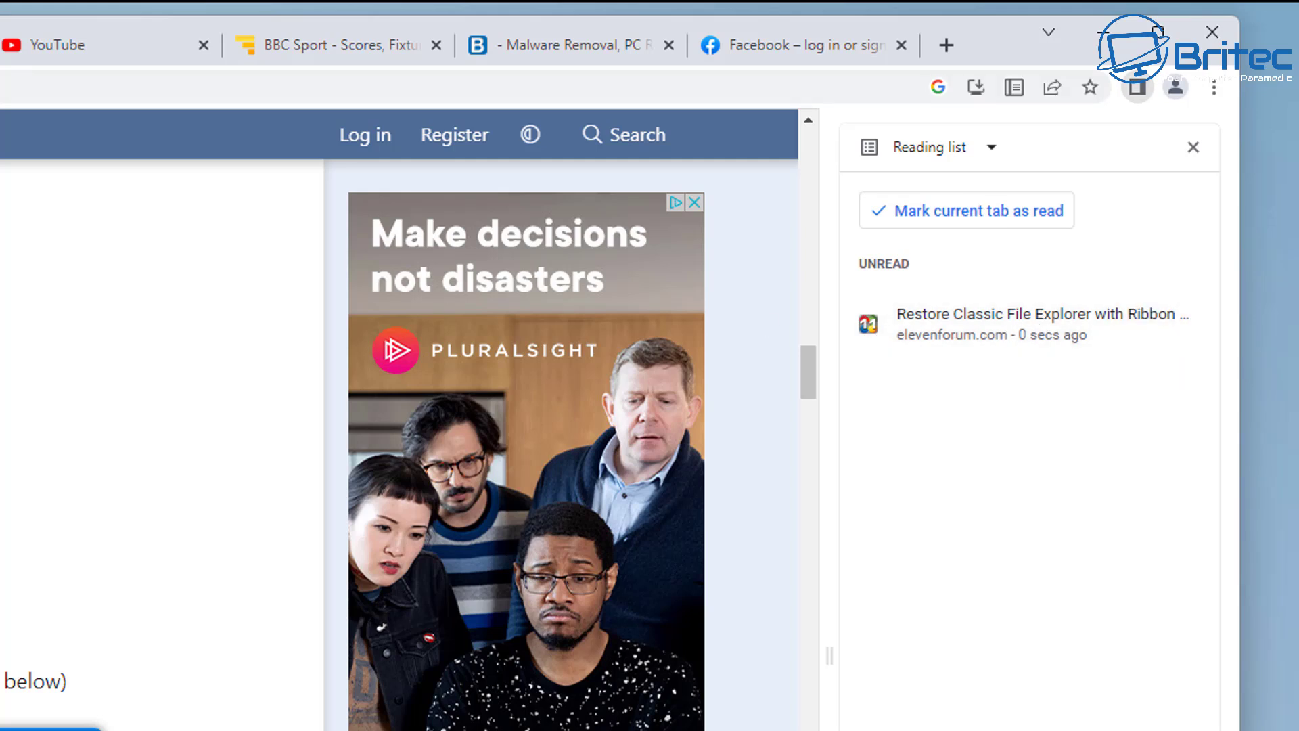
# Close the open website tabs one after another, then close the browser window.
pyautogui.hotkey('ctrl', 'w')
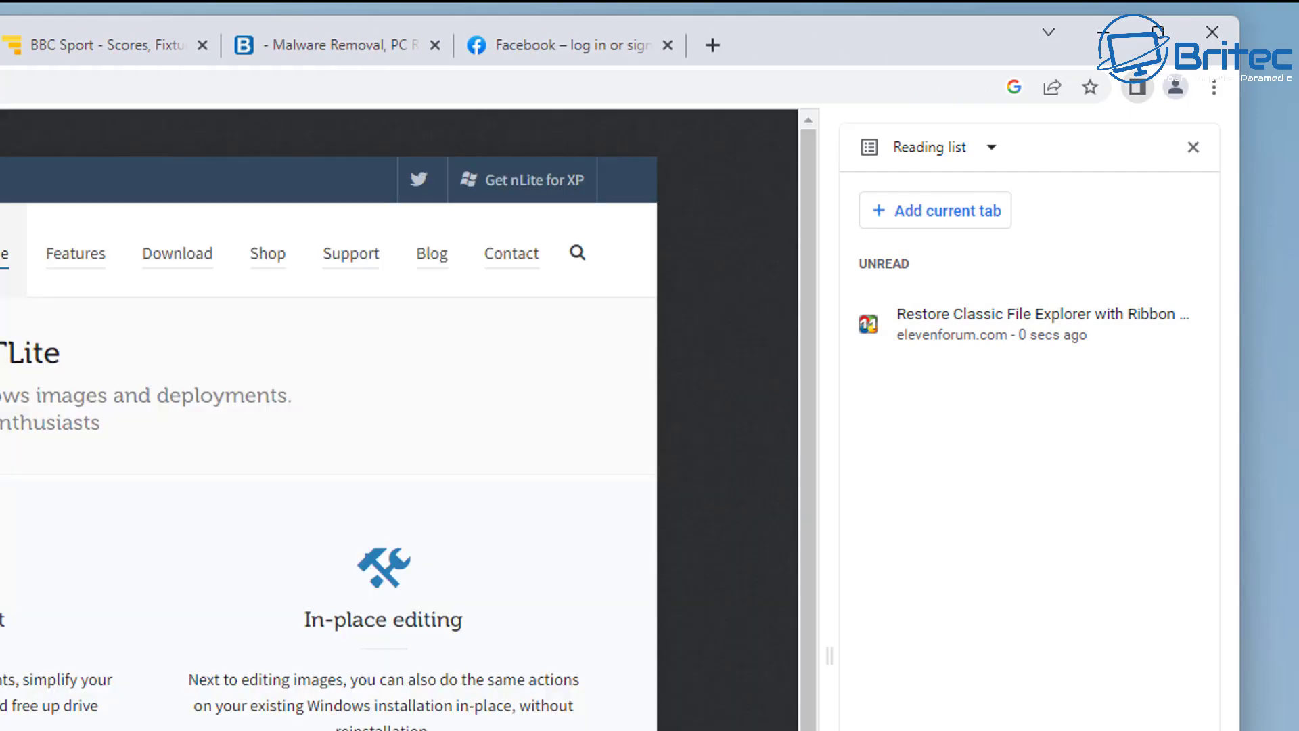
pyautogui.hotkey('ctrl', 'w')
pyautogui.hotkey('ctrl', 'w')
pyautogui.hotkey('ctrl', 'w')
pyautogui.hotkey('ctrl', 'w')
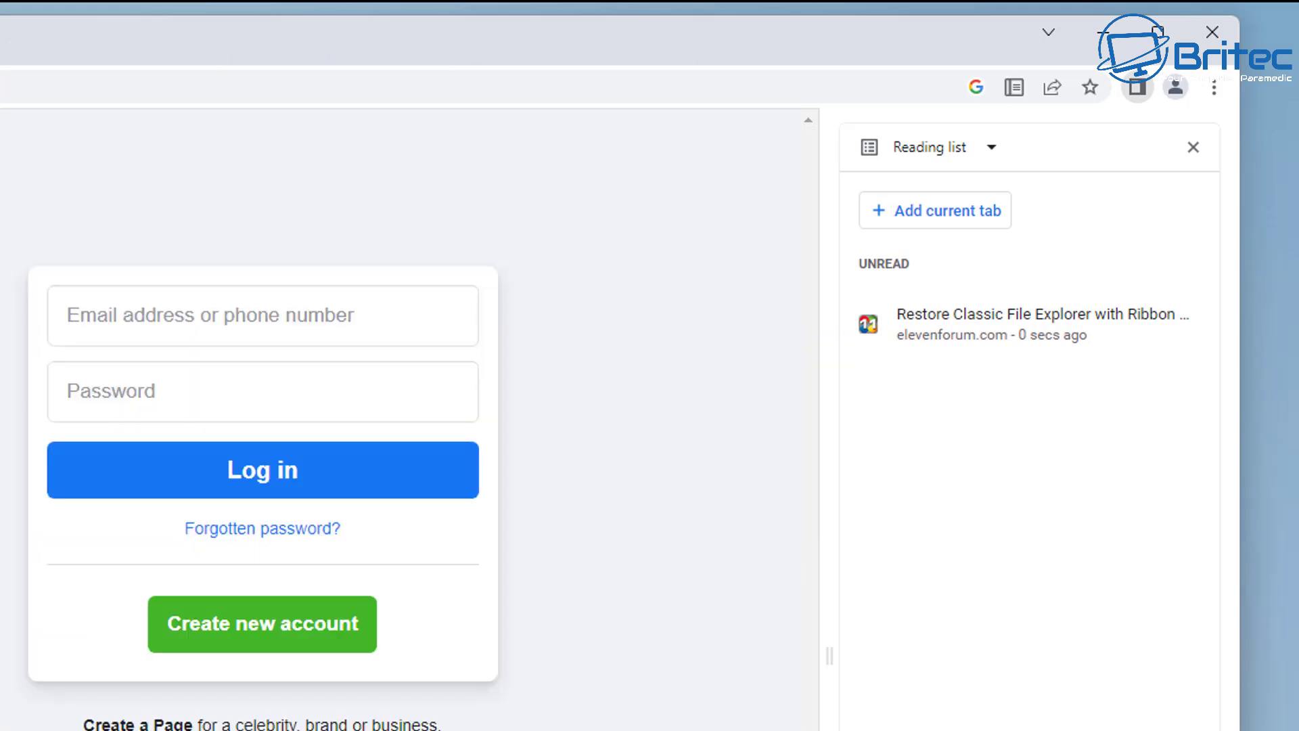
pyautogui.hotkey('ctrl', 'w')
pyautogui.hotkey('ctrl', 'w')
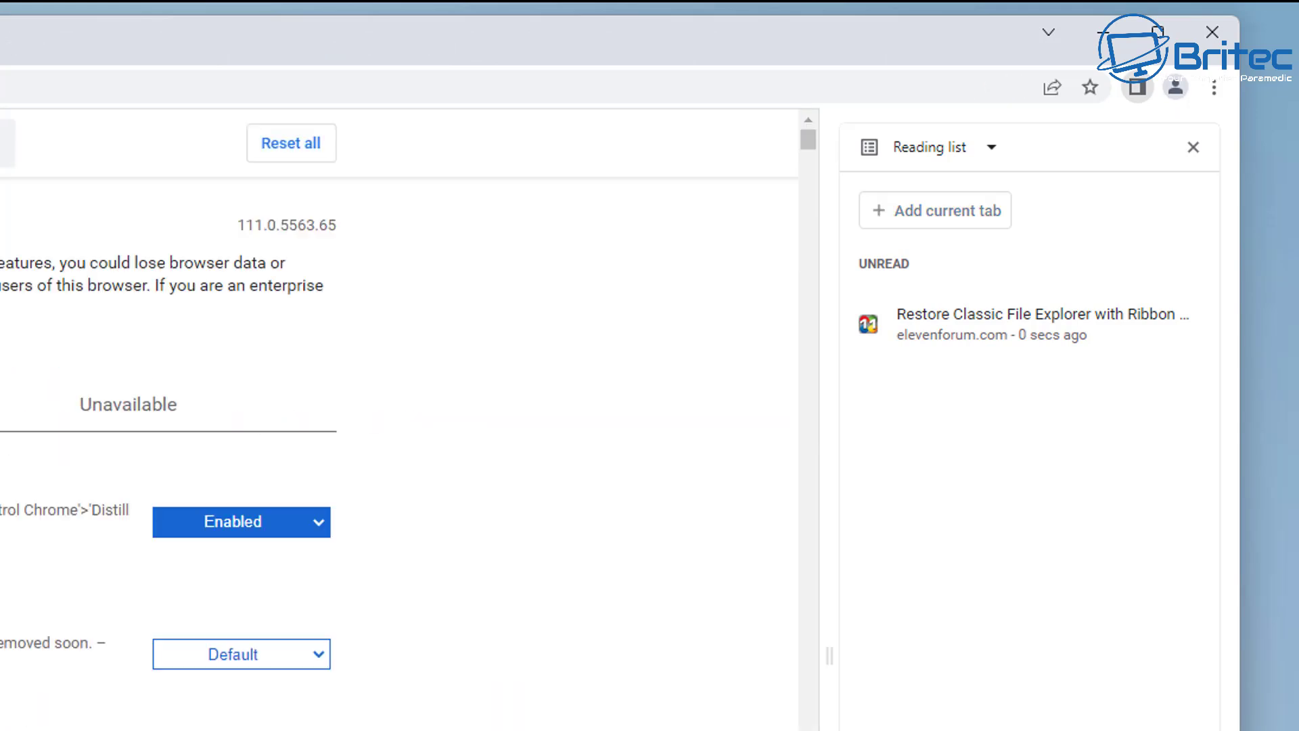
pyautogui.click(1139, 90)
pyautogui.click(1137, 89)
pyautogui.click(1212, 32)
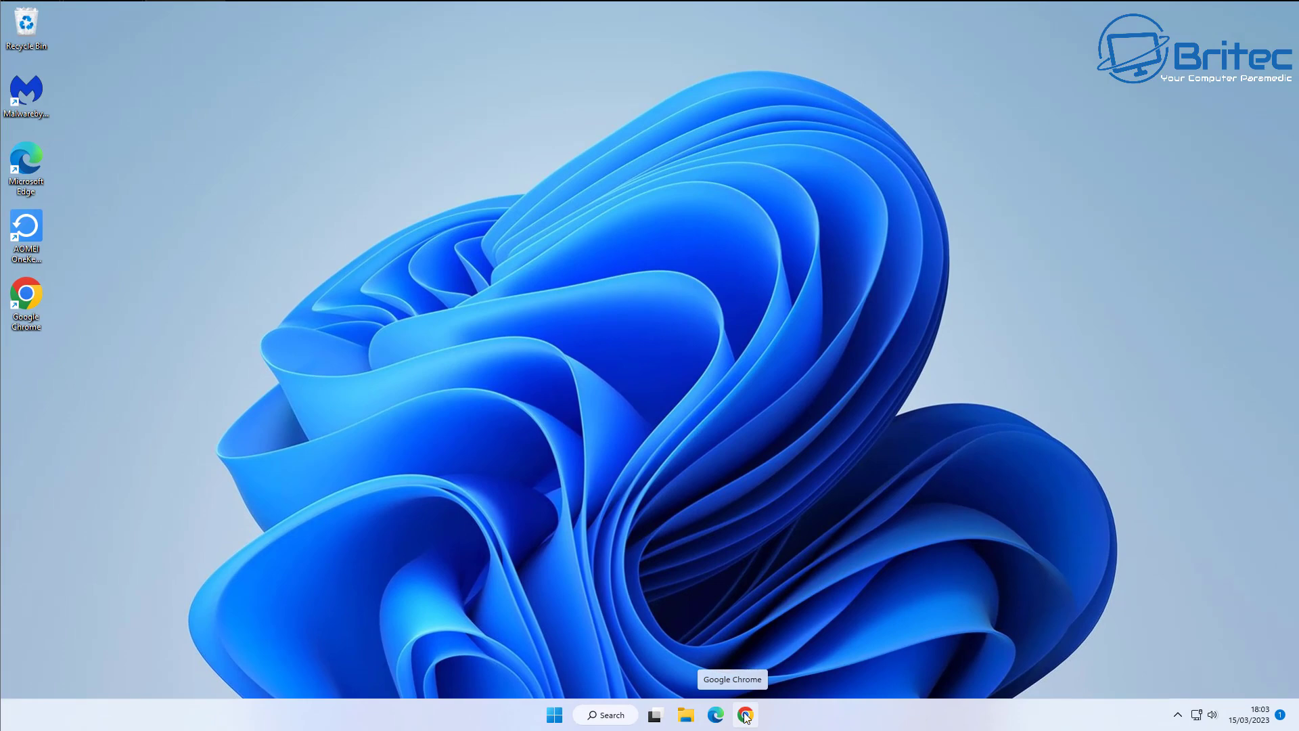
# Reopen Chrome with the reading list shown and delete the saved Restore Classic File Explorer article after toggling its read status.
pyautogui.click(745, 715)
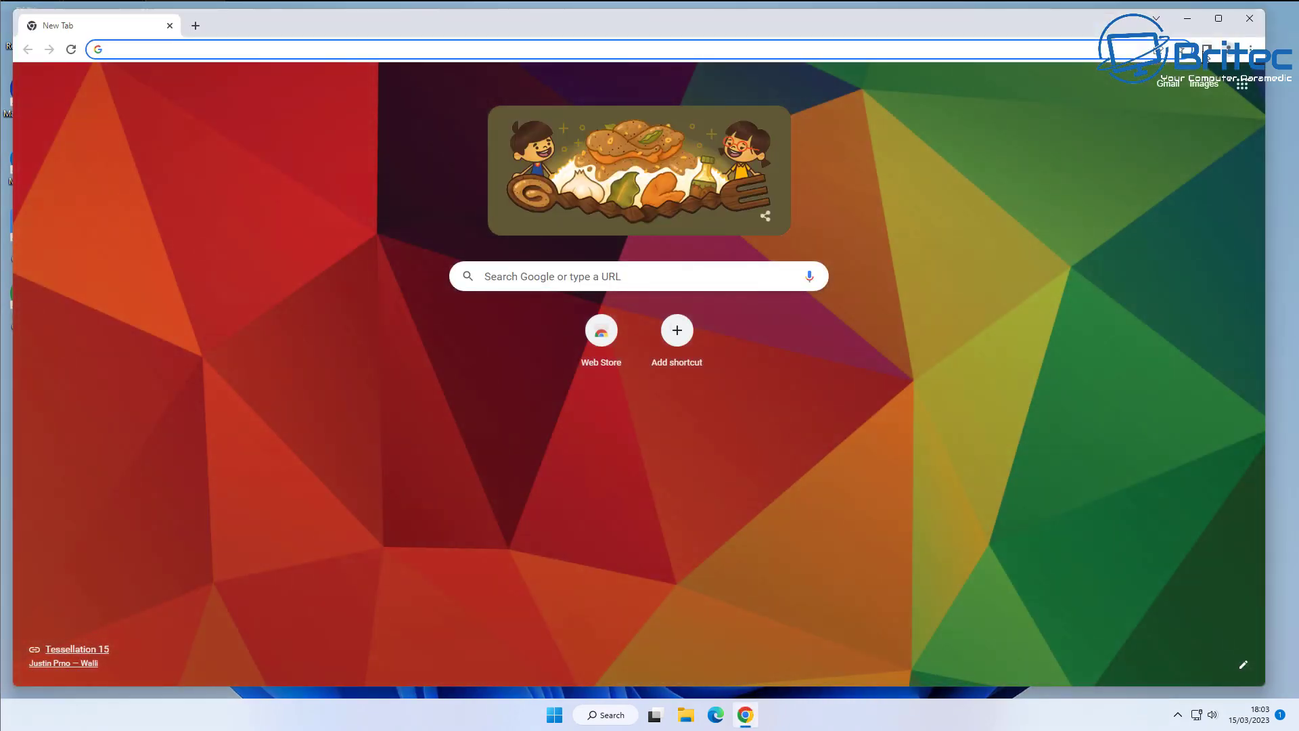
pyautogui.click(1206, 50)
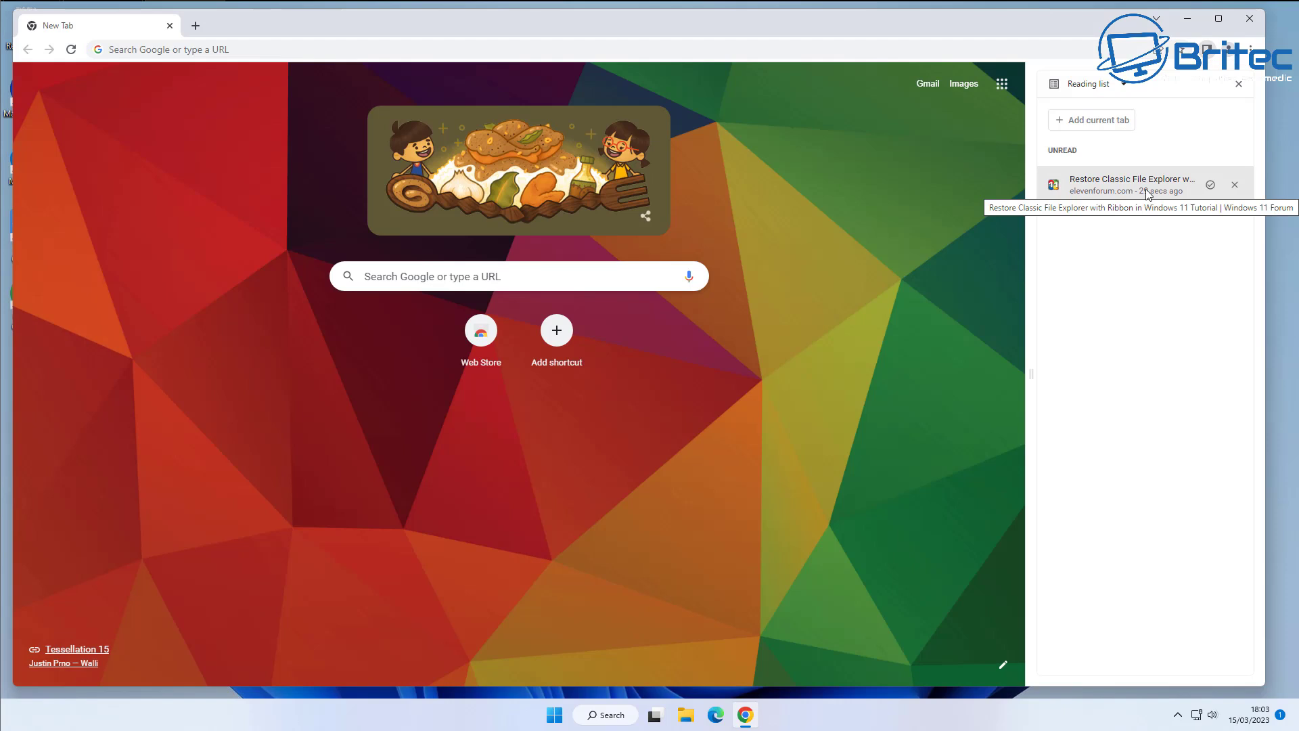
pyautogui.click(1210, 184)
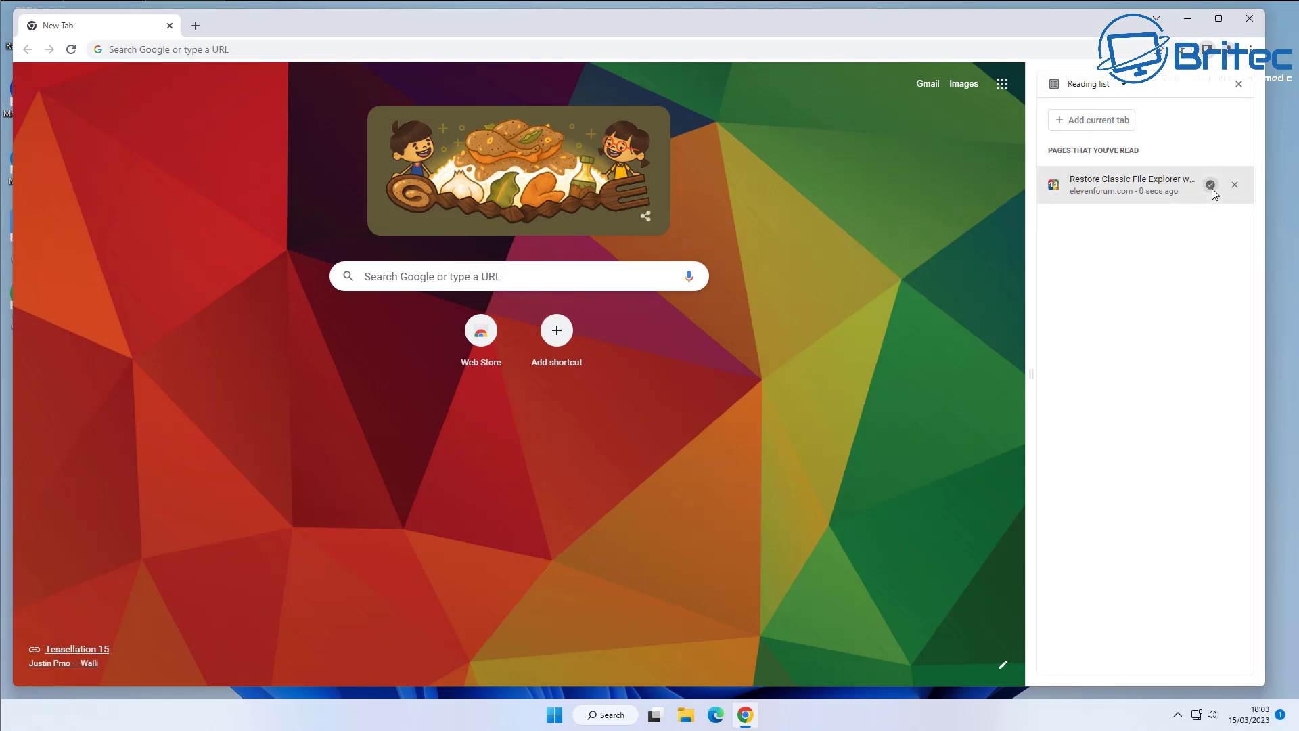
pyautogui.click(1211, 185)
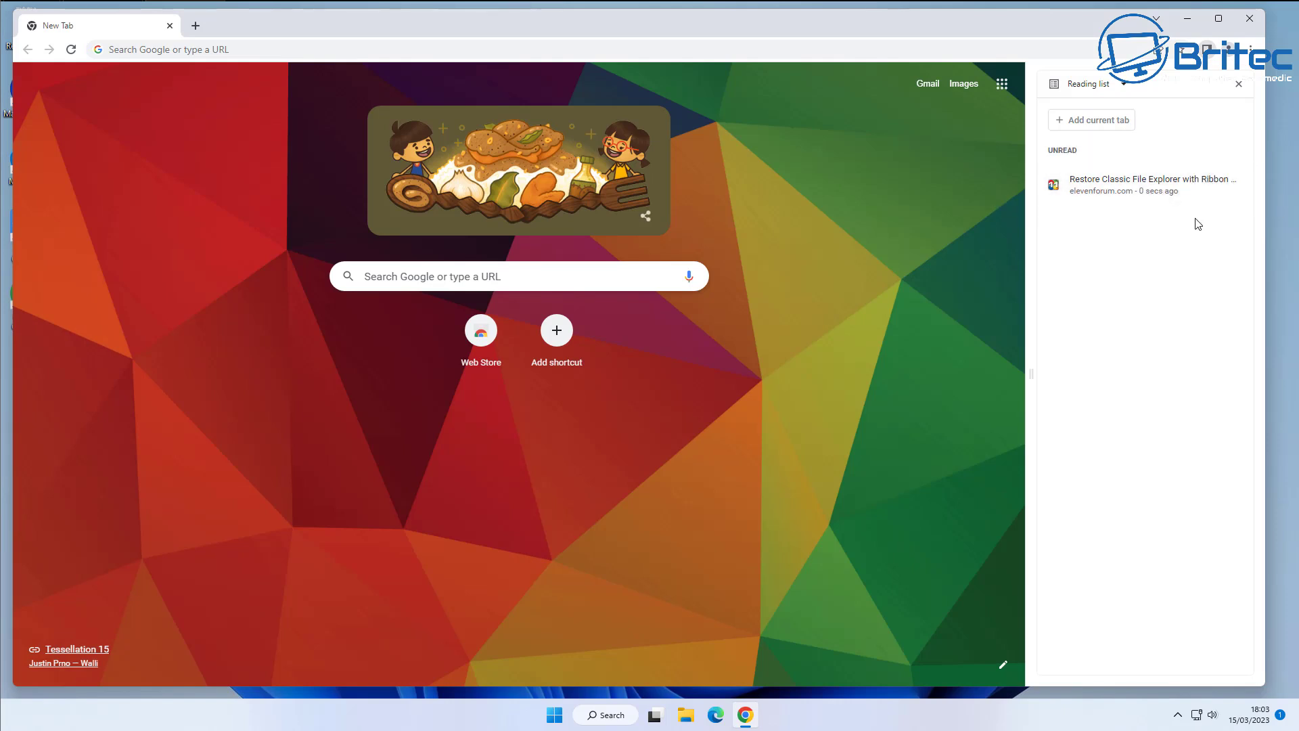
pyautogui.click(1233, 185)
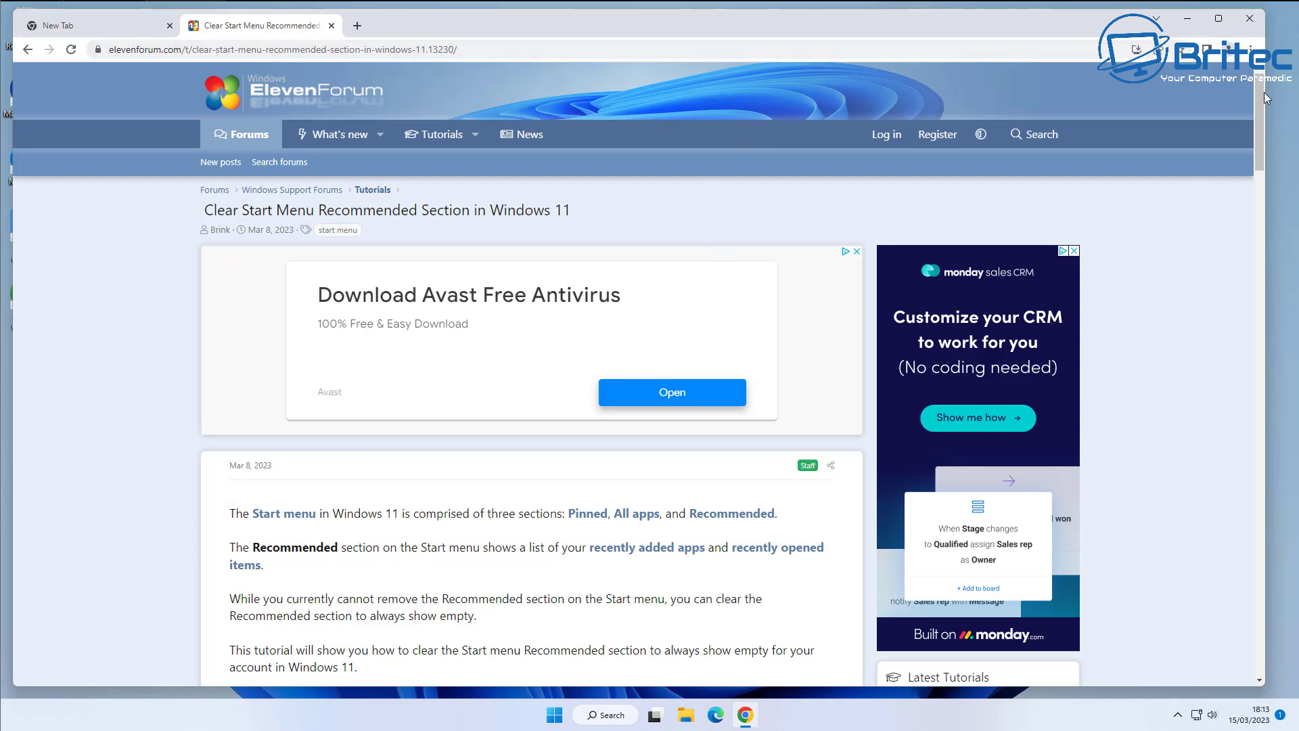
# Show the sharing options for the Clear Start Menu Recommended Section tutorial page.
pyautogui.moveTo(1257, 104); pyautogui.dragTo(1228, 301)
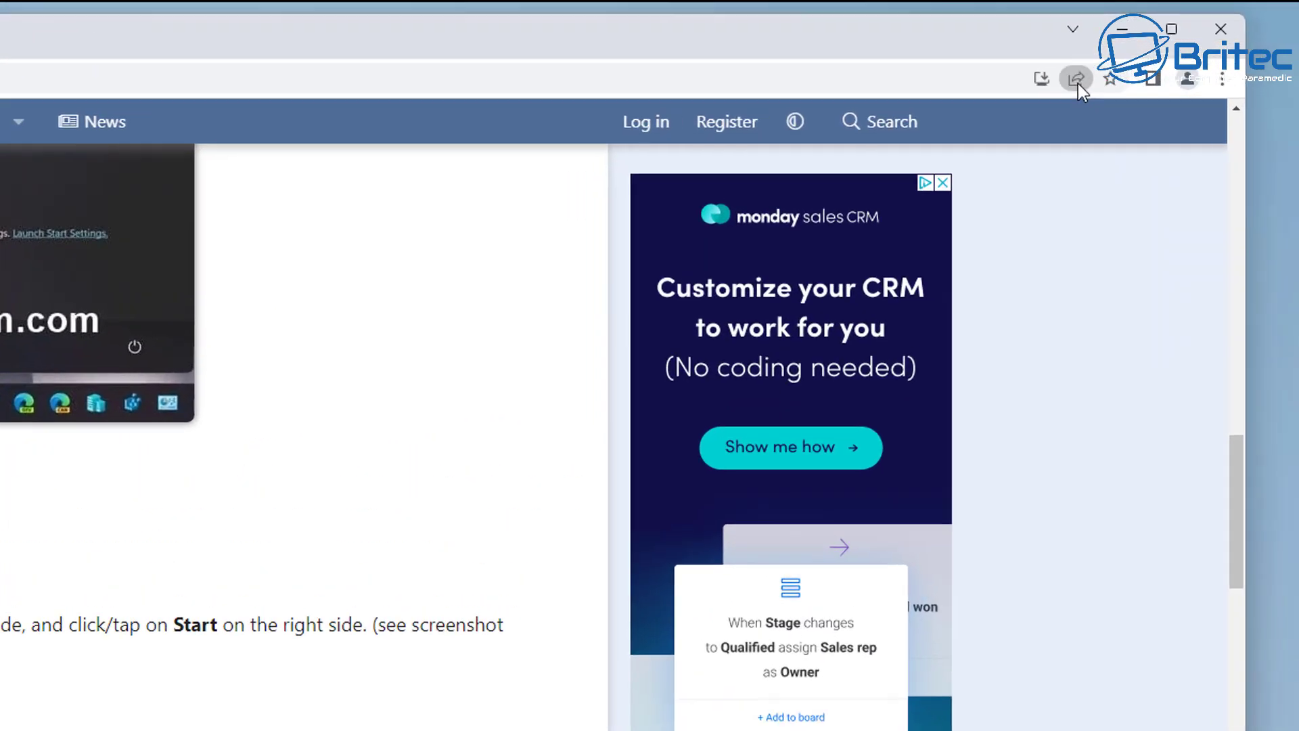
pyautogui.click(1157, 50)
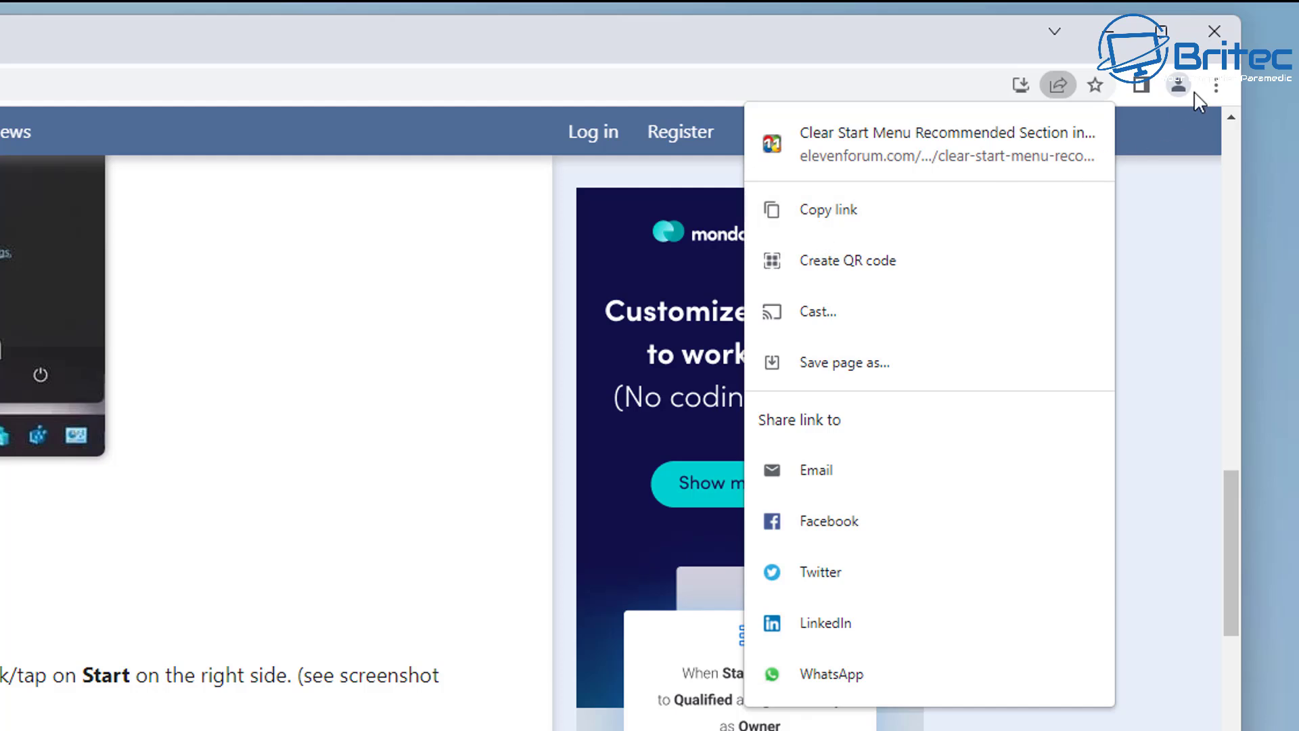
# Open Chrome's settings and examine the sync and personalise option under You and Google.
pyautogui.click(1215, 86)
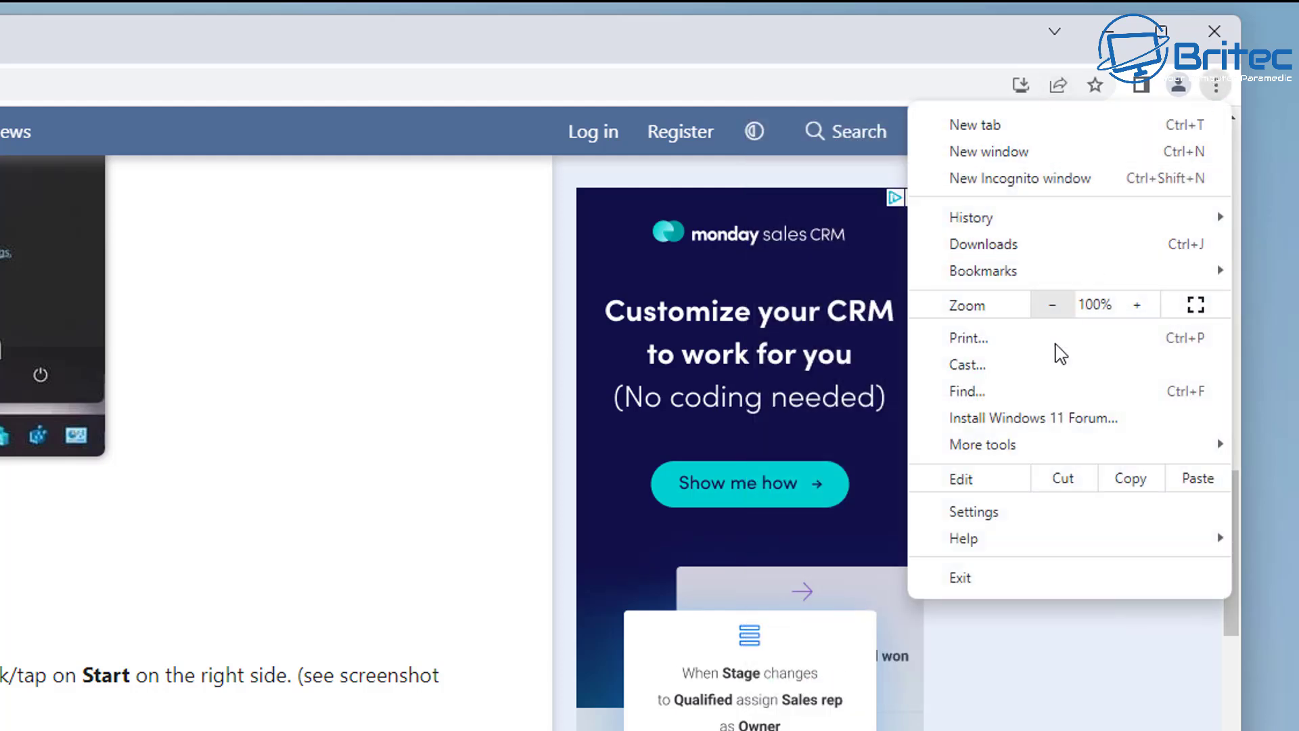
pyautogui.click(1001, 510)
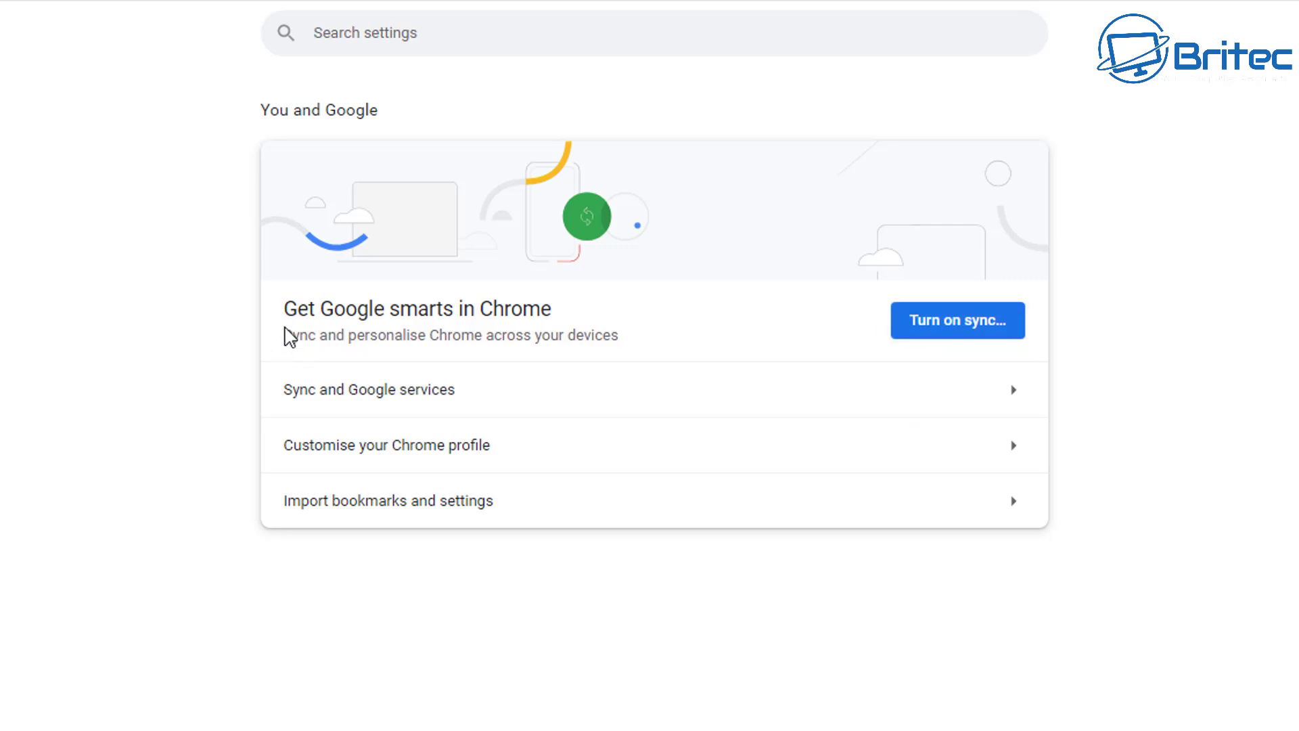
pyautogui.moveTo(285, 335); pyautogui.dragTo(626, 338)
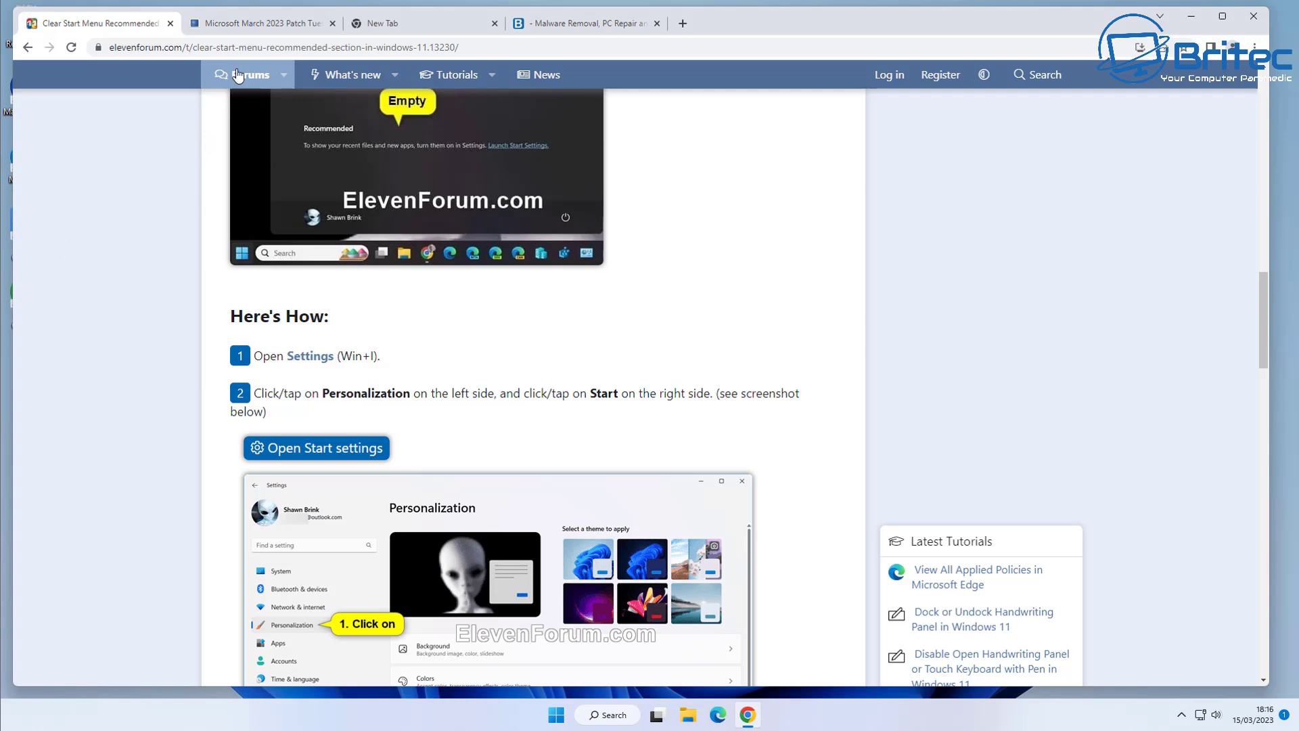
# Close the New Tab page and look through the Patch Tuesday, Clear Start Menu and Malware Removal tabs.
pyautogui.click(259, 25)
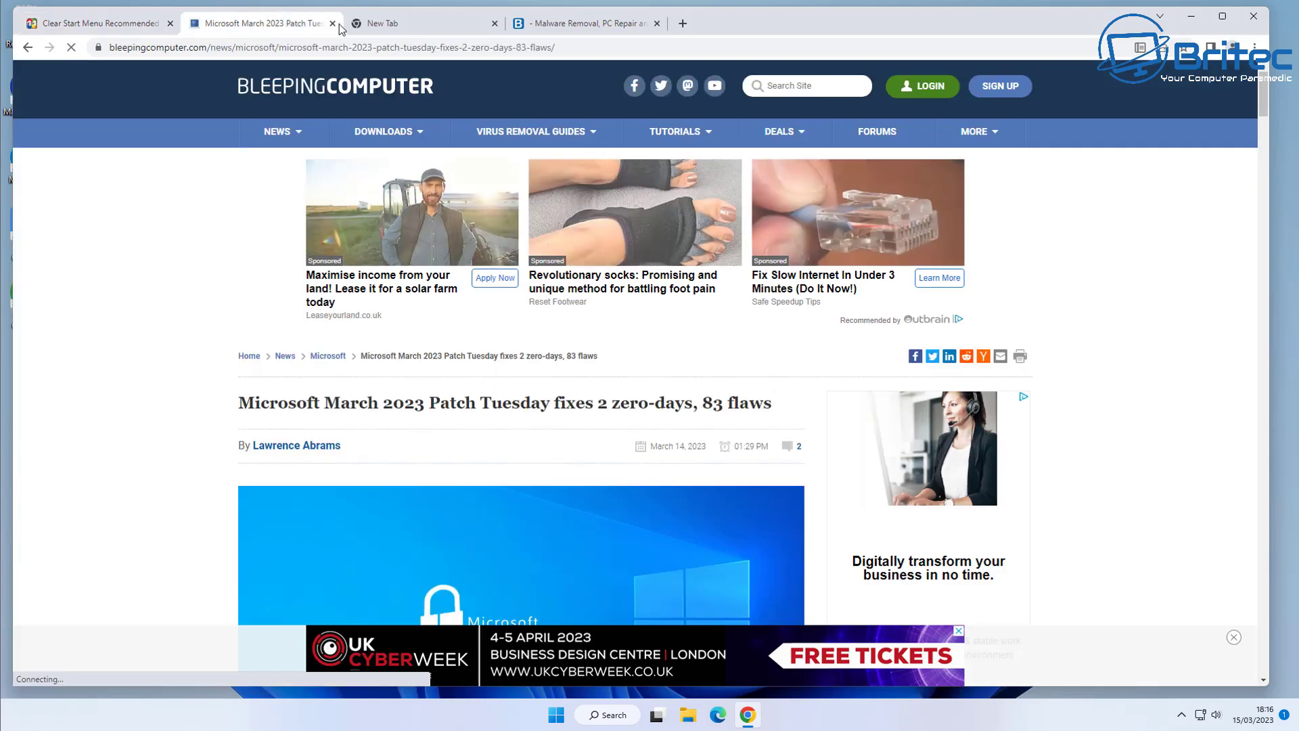
pyautogui.click(493, 25)
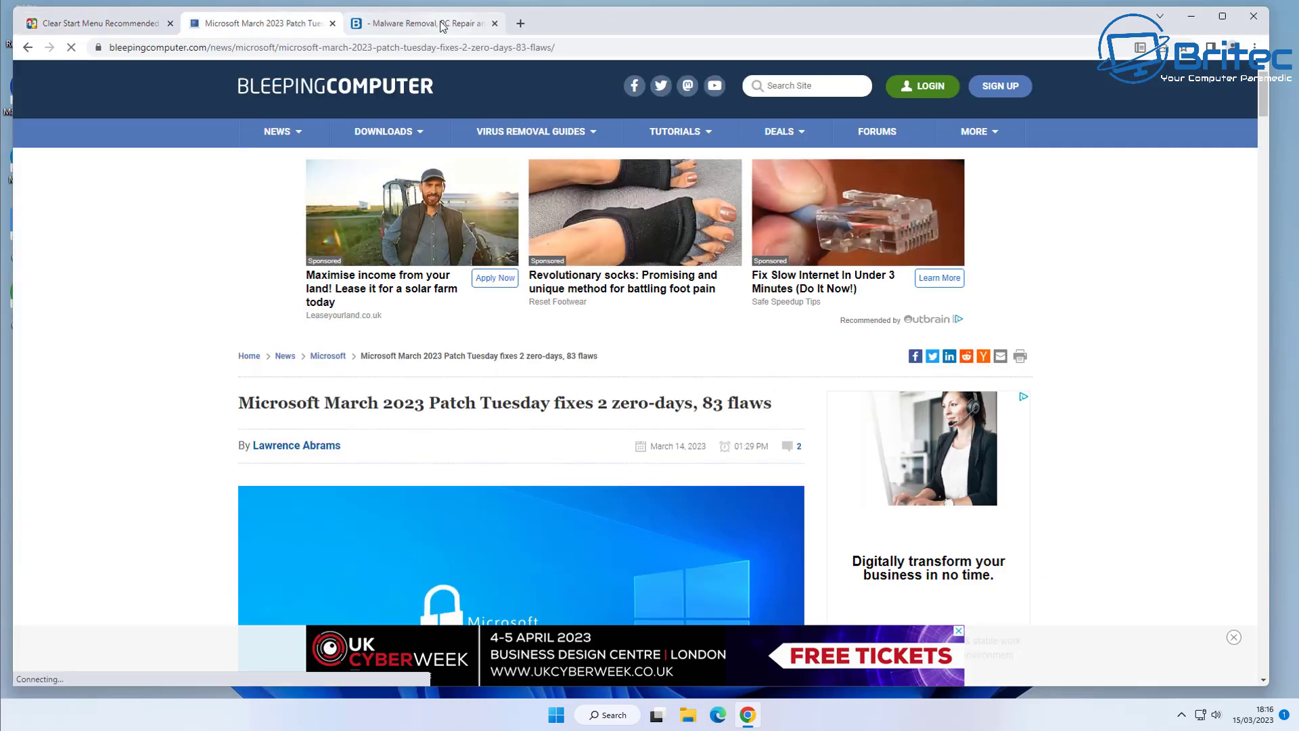
pyautogui.click(440, 25)
pyautogui.click(271, 26)
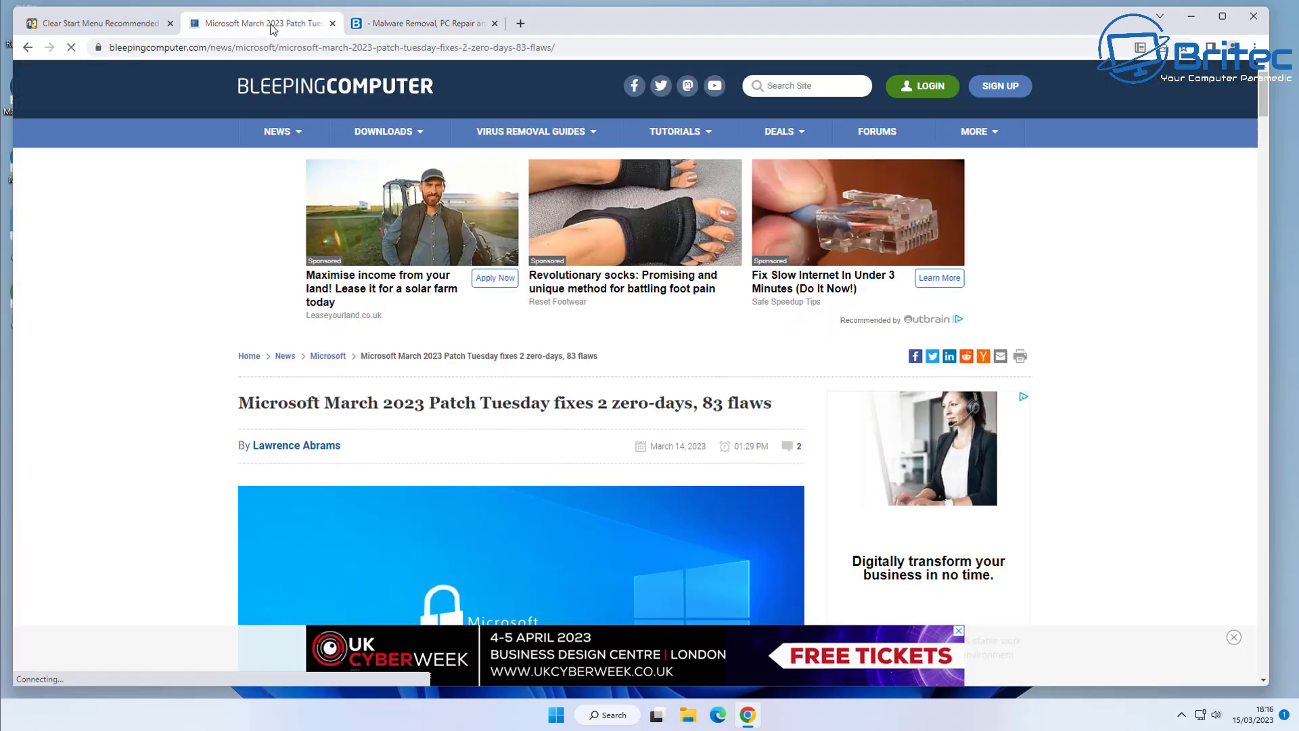
pyautogui.click(152, 25)
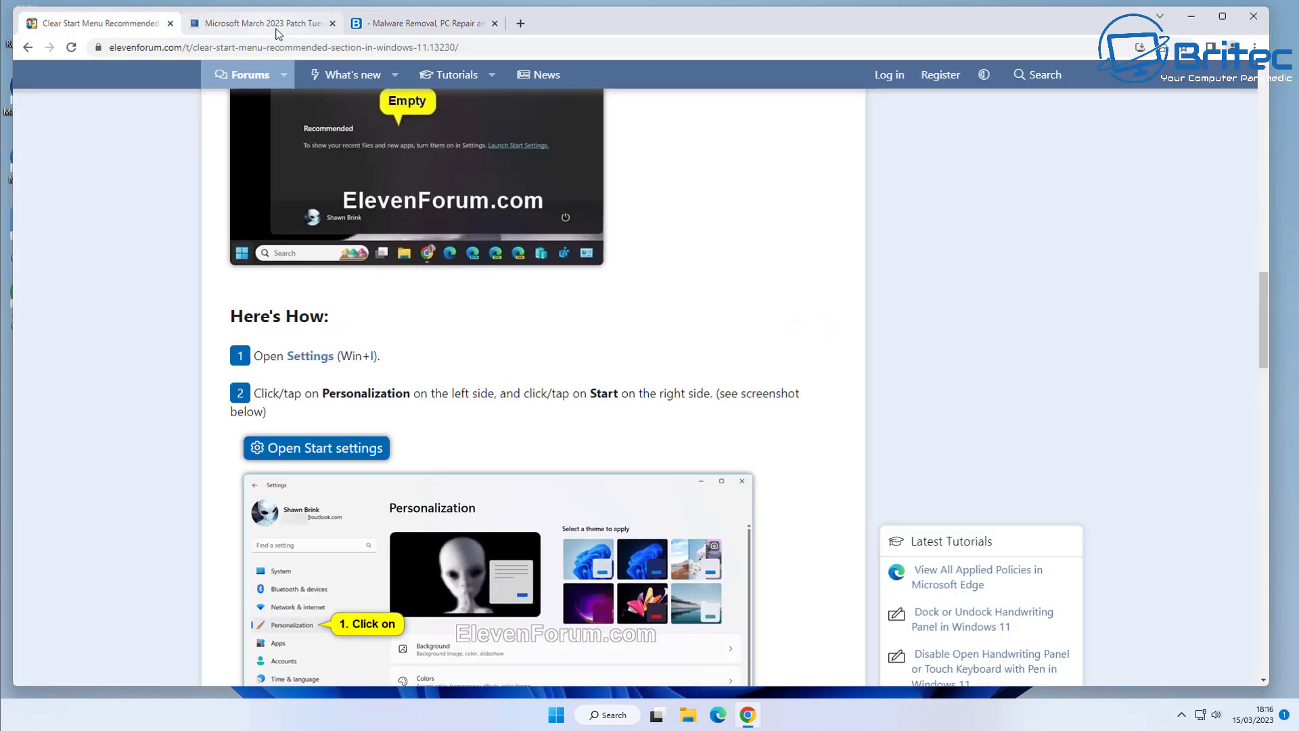
pyautogui.click(304, 25)
pyautogui.click(415, 26)
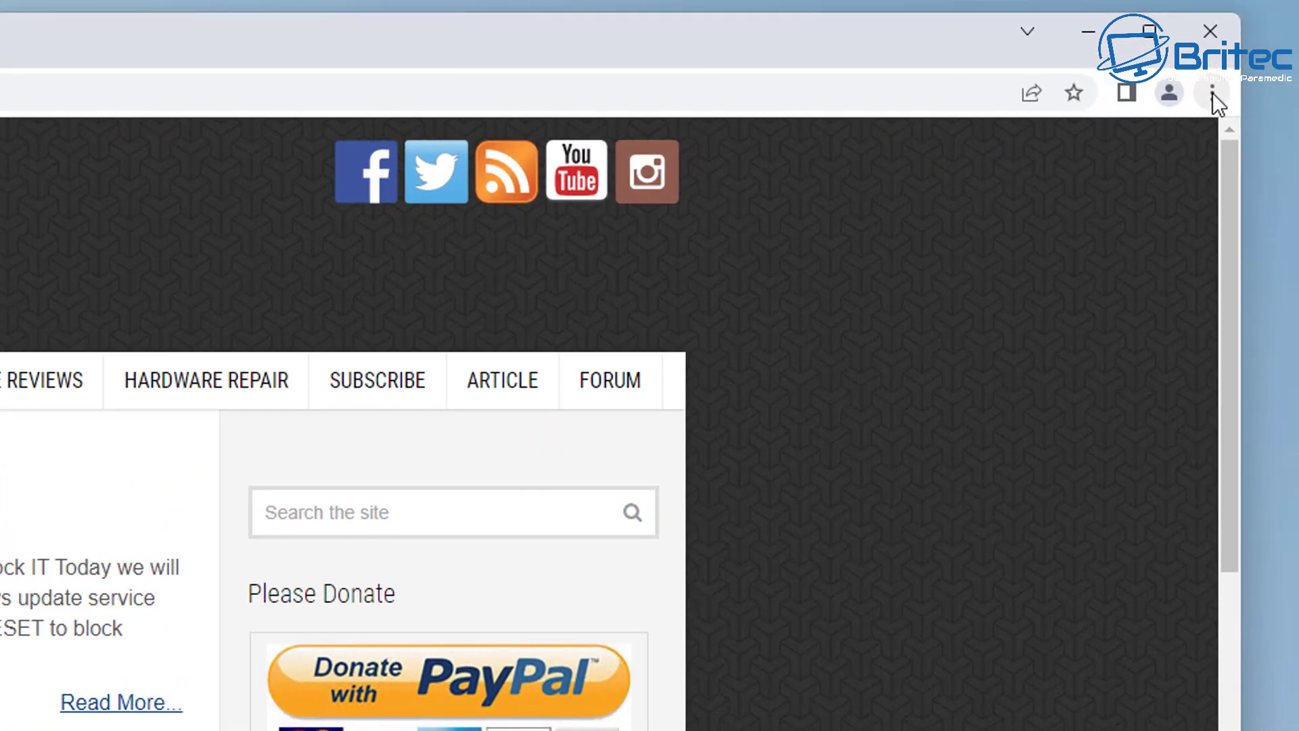
# In the On start-up settings, choose Open a specific page or set of pages and add Google.com as a page.
pyautogui.click(1212, 93)
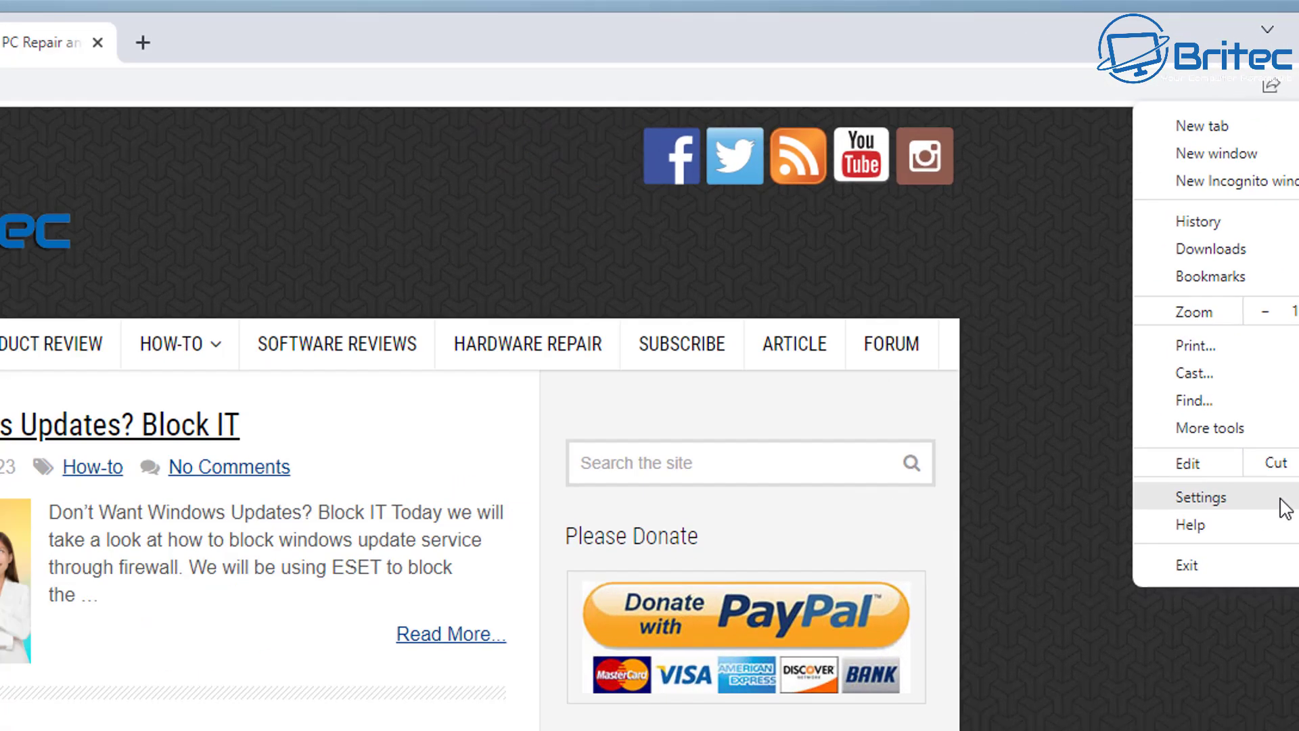
pyautogui.click(1284, 508)
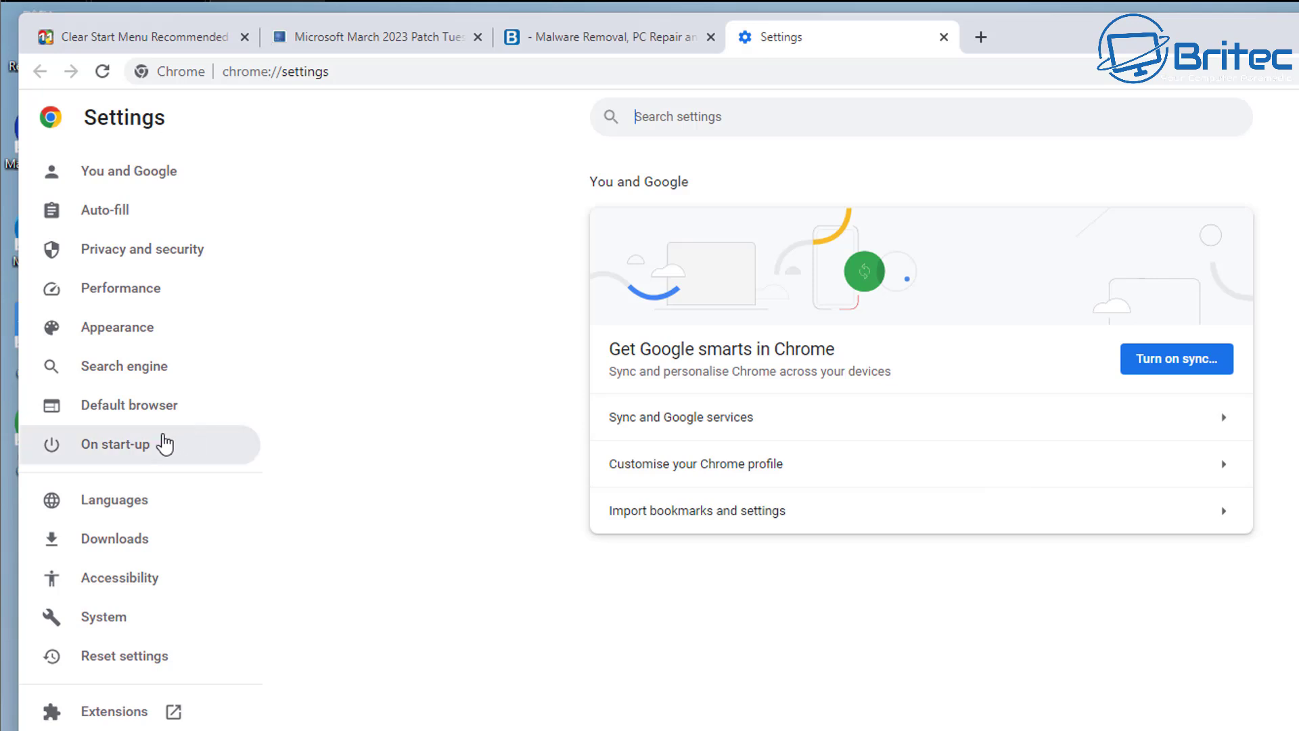
pyautogui.click(126, 449)
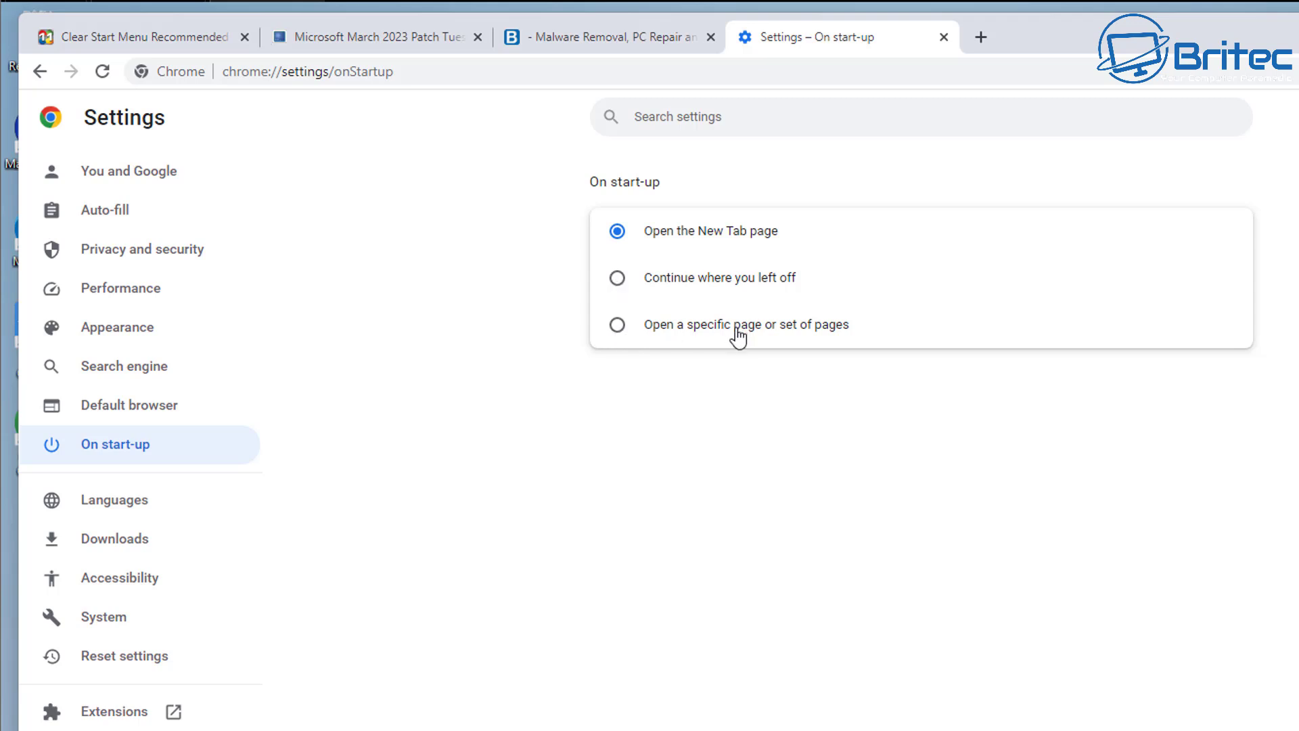
pyautogui.click(624, 329)
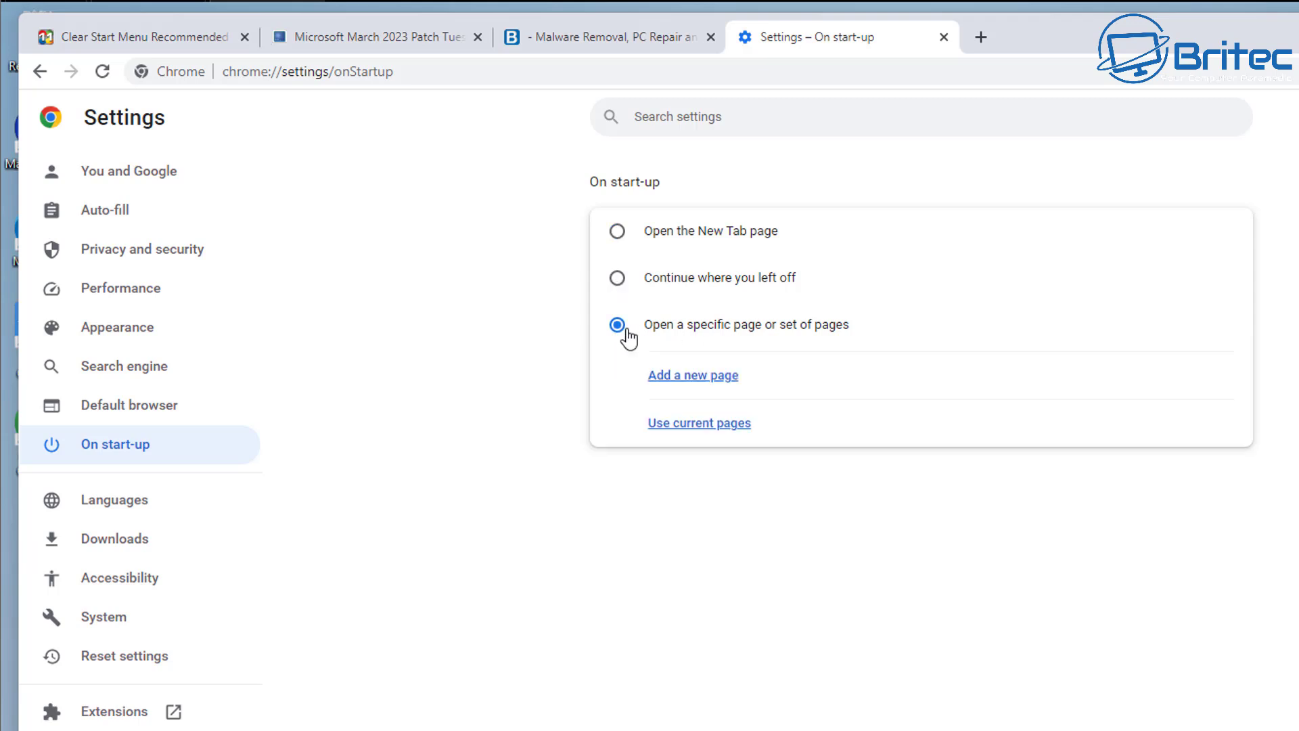
pyautogui.click(695, 379)
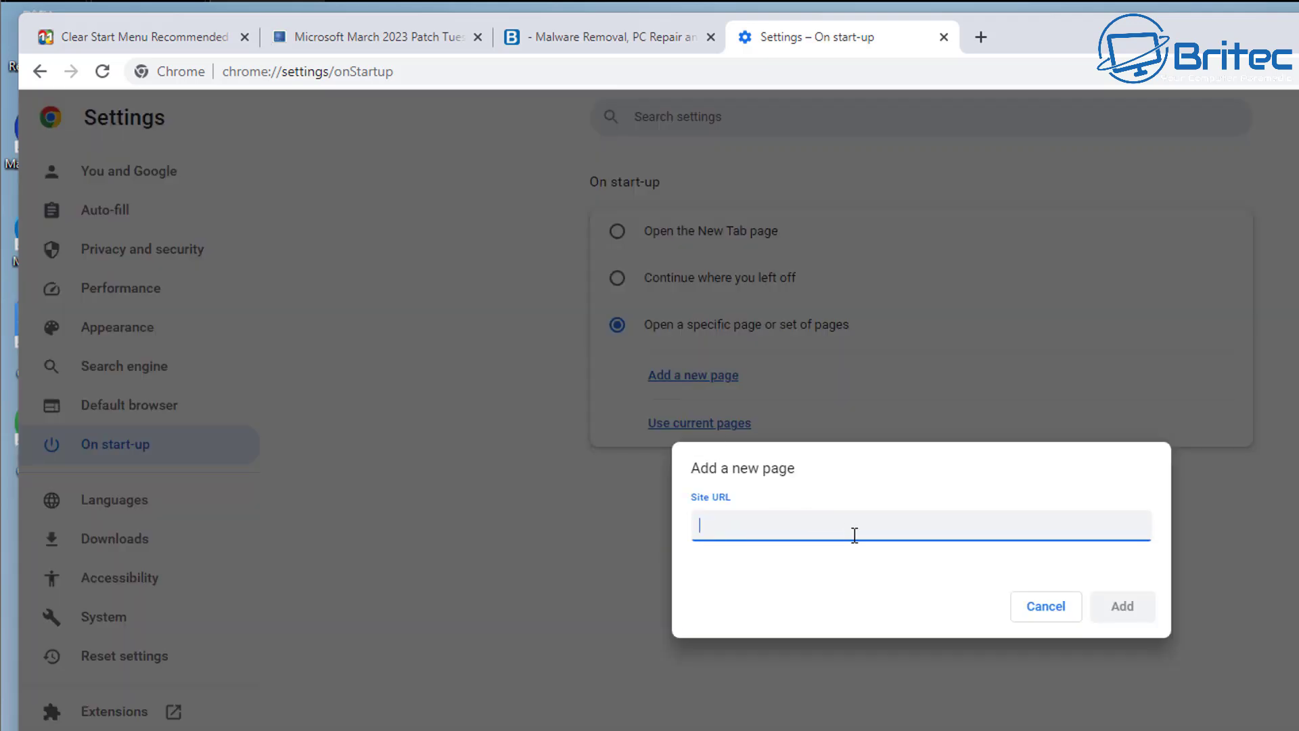
pyautogui.write('Google.com')
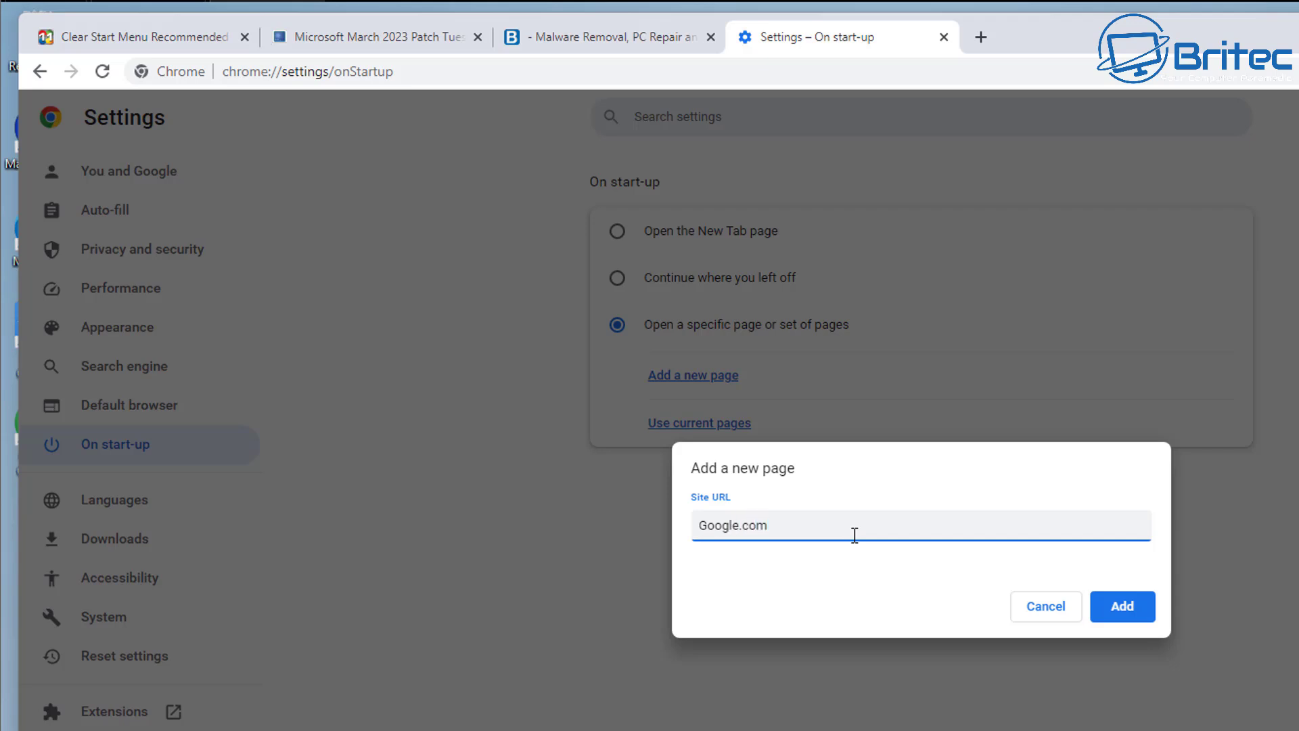
pyautogui.click(1119, 605)
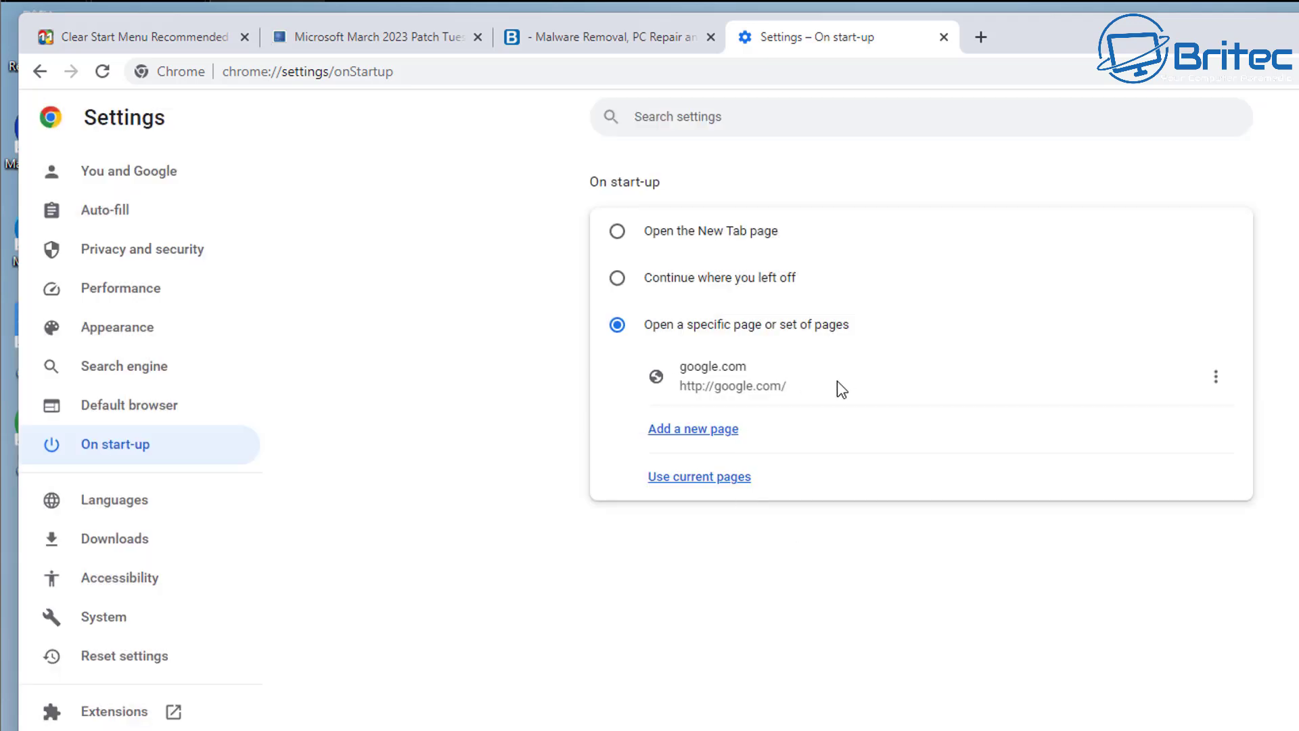
# Set the start-up behaviour to Continue where you left off and relaunch Chrome to test it.
pyautogui.click(607, 286)
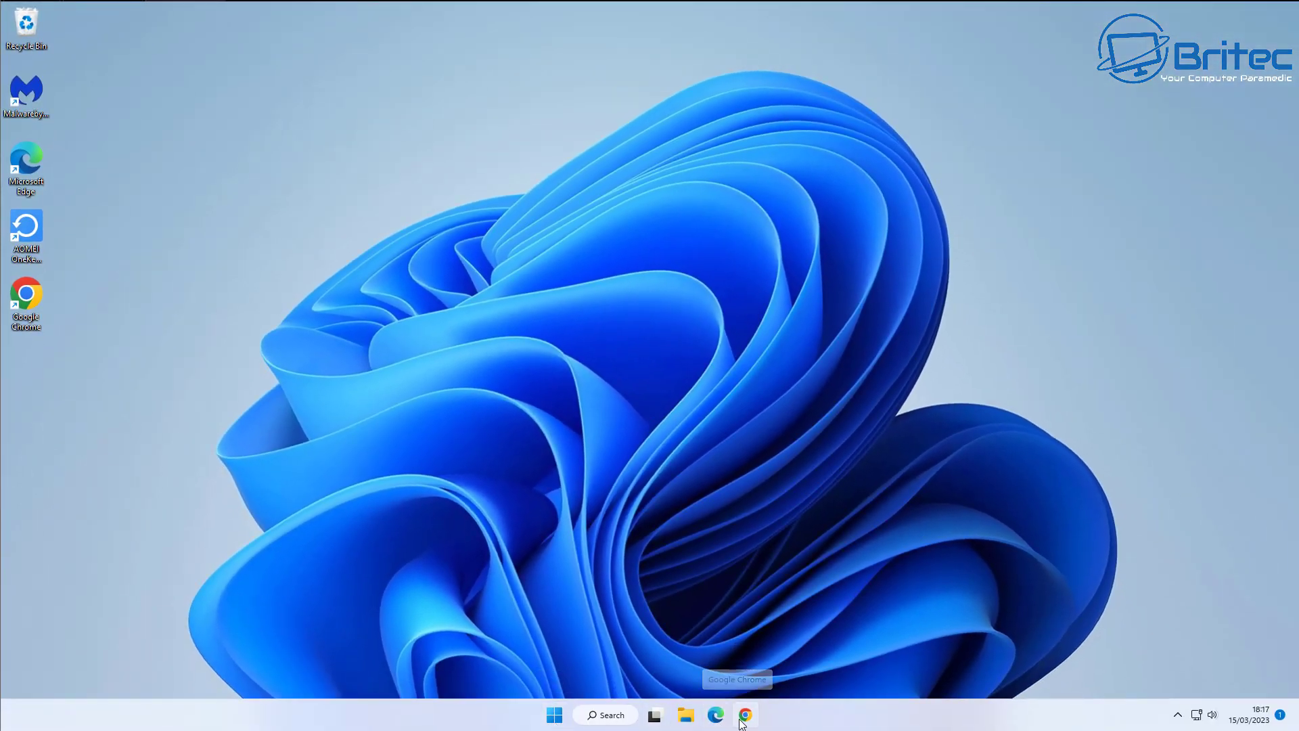
pyautogui.click(745, 715)
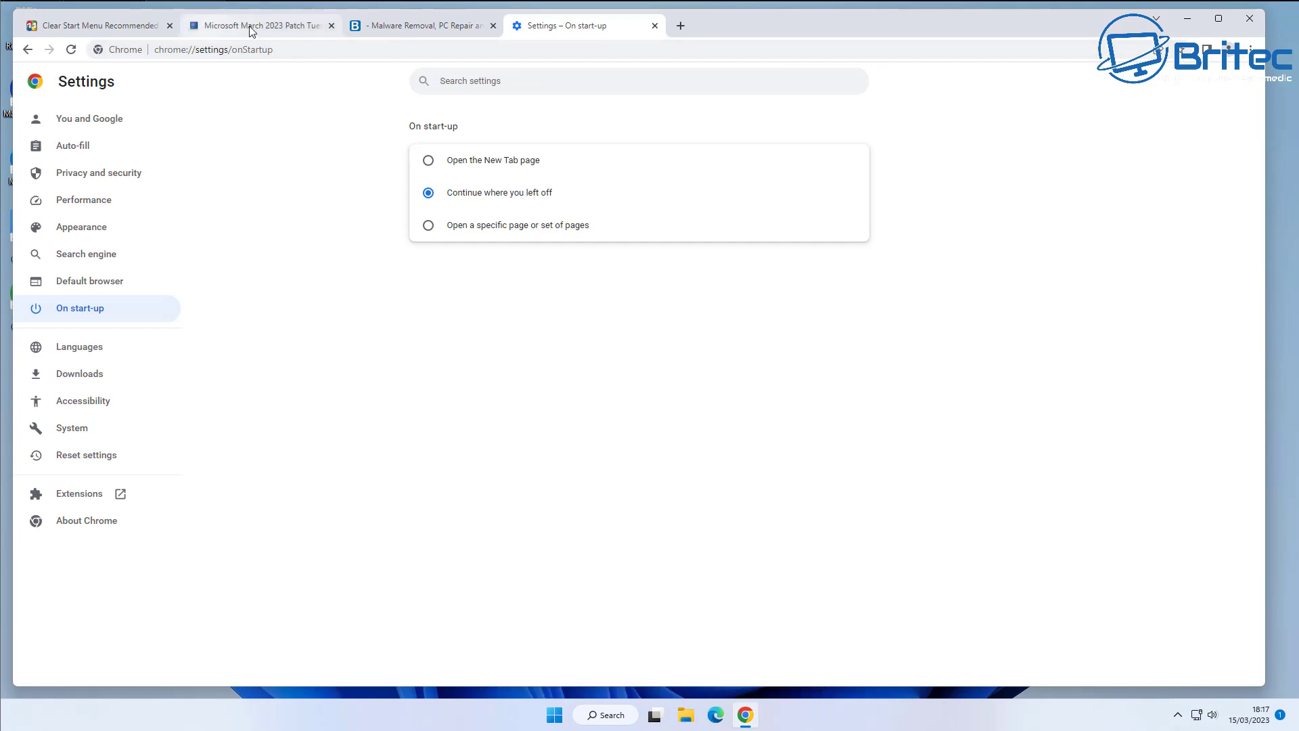
# Restart the computer with Chrome closed, then reopen Chrome to check the restored tabs.
pyautogui.click(1250, 18)
pyautogui.click(561, 722)
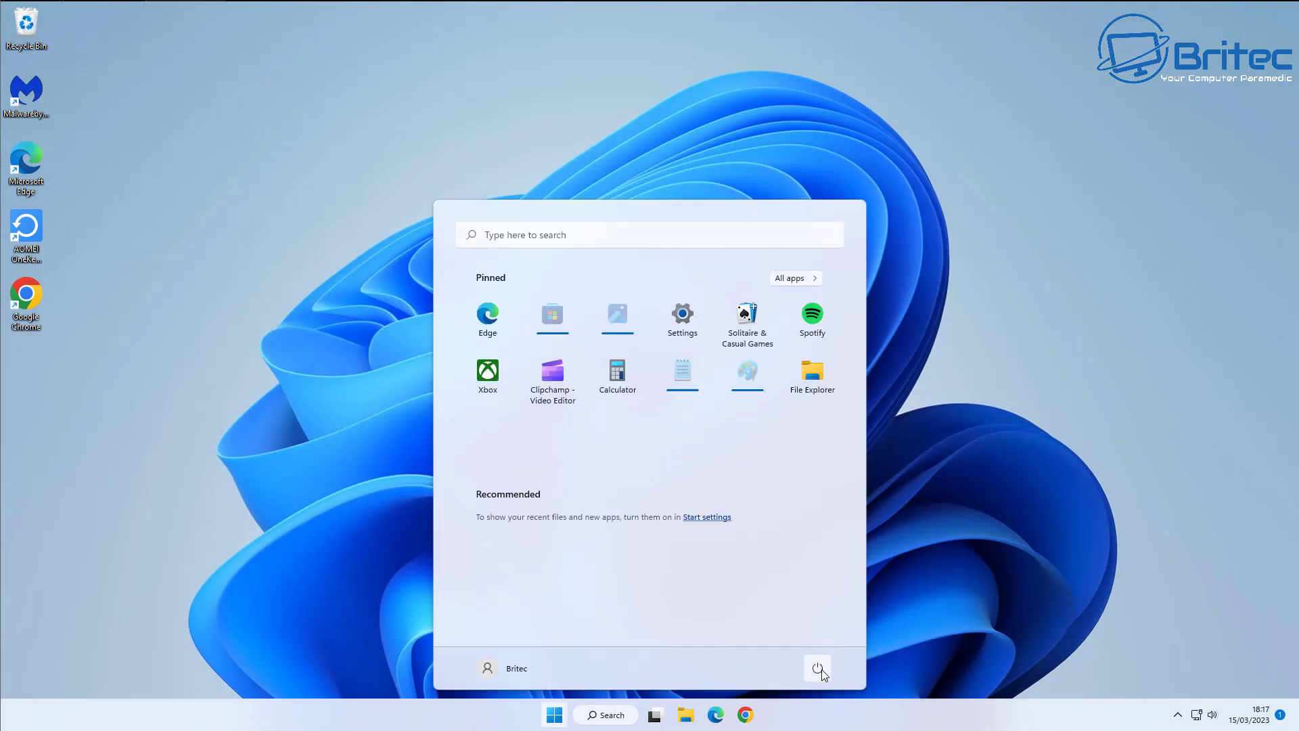
pyautogui.click(820, 670)
pyautogui.click(820, 637)
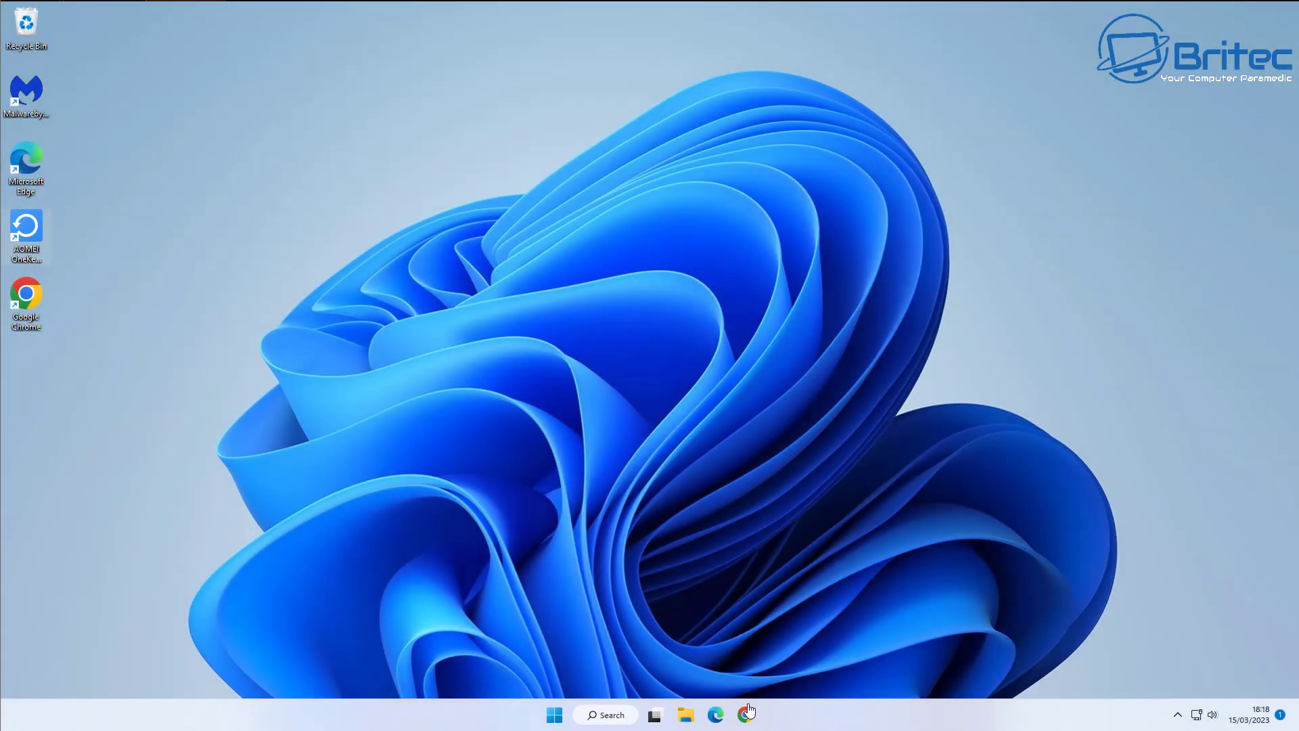
pyautogui.click(747, 716)
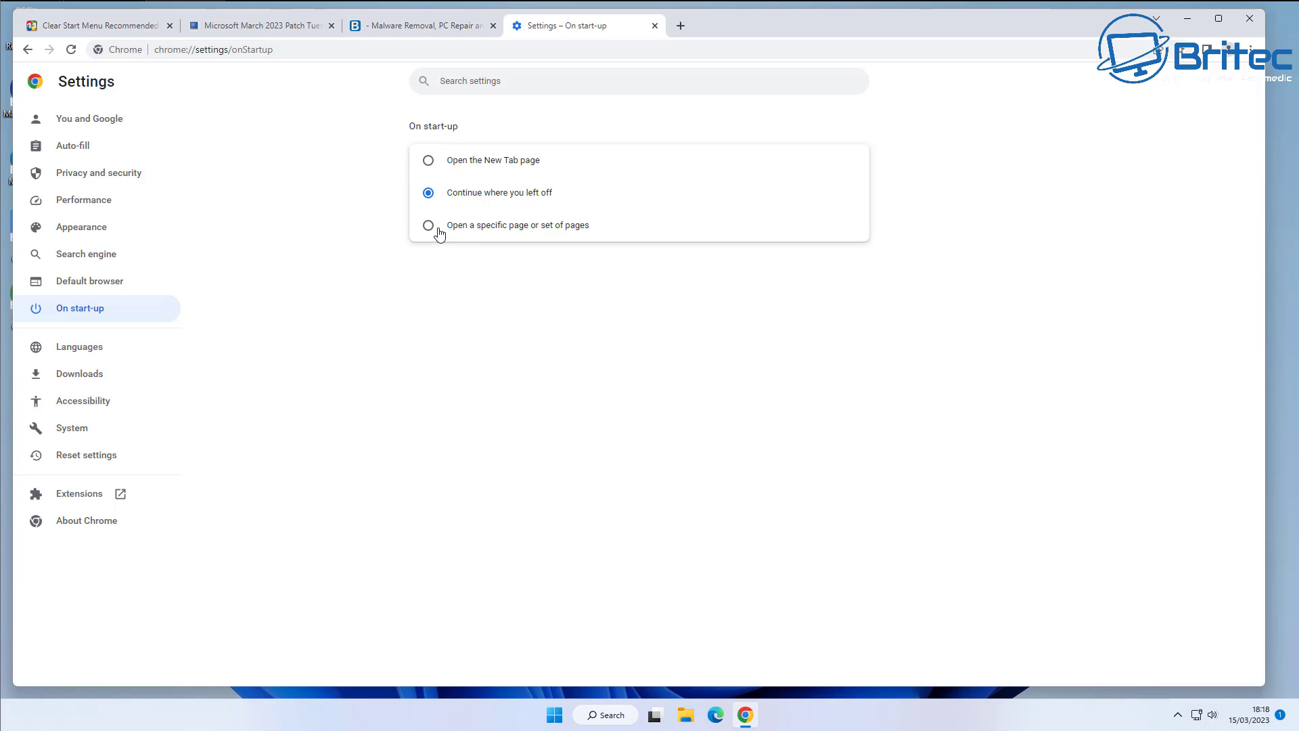
# Look through the restored Patch Tuesday, Clear Start Menu and Malware Removal tabs and return to the On start-up settings.
pyautogui.click(225, 28)
pyautogui.click(101, 26)
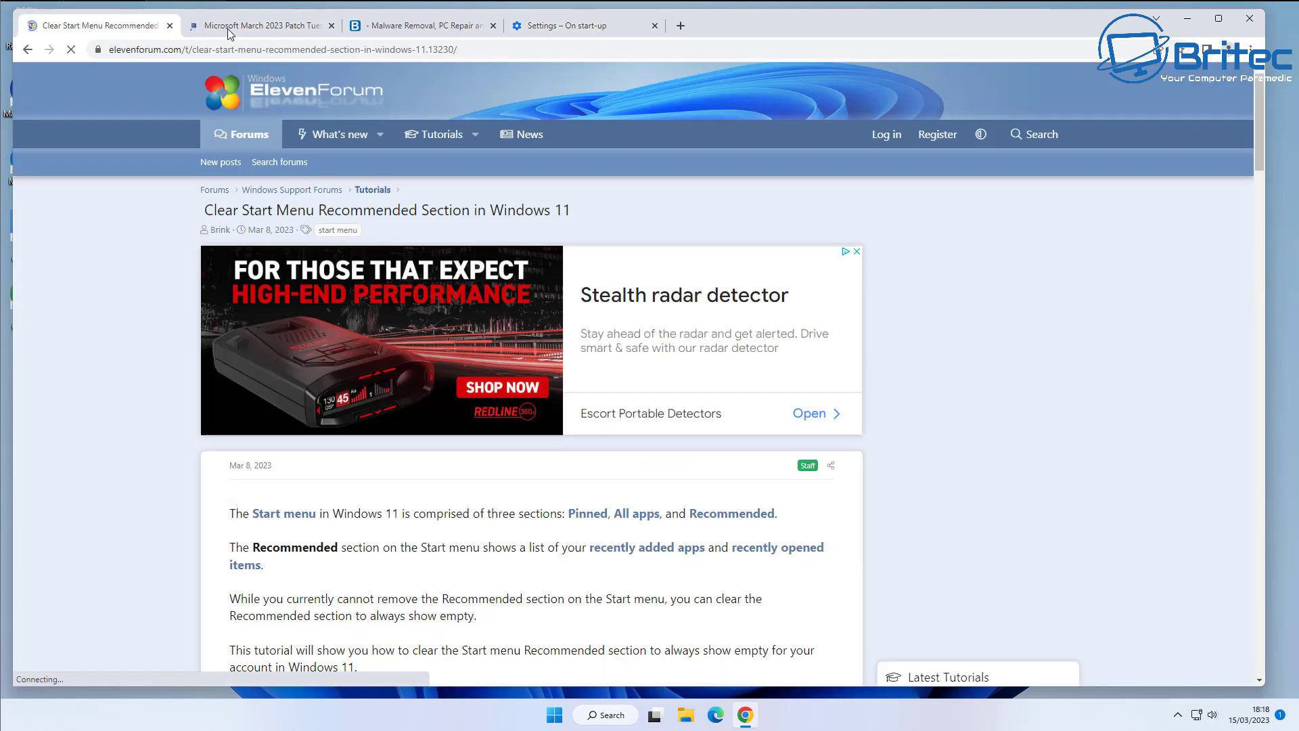
pyautogui.click(373, 27)
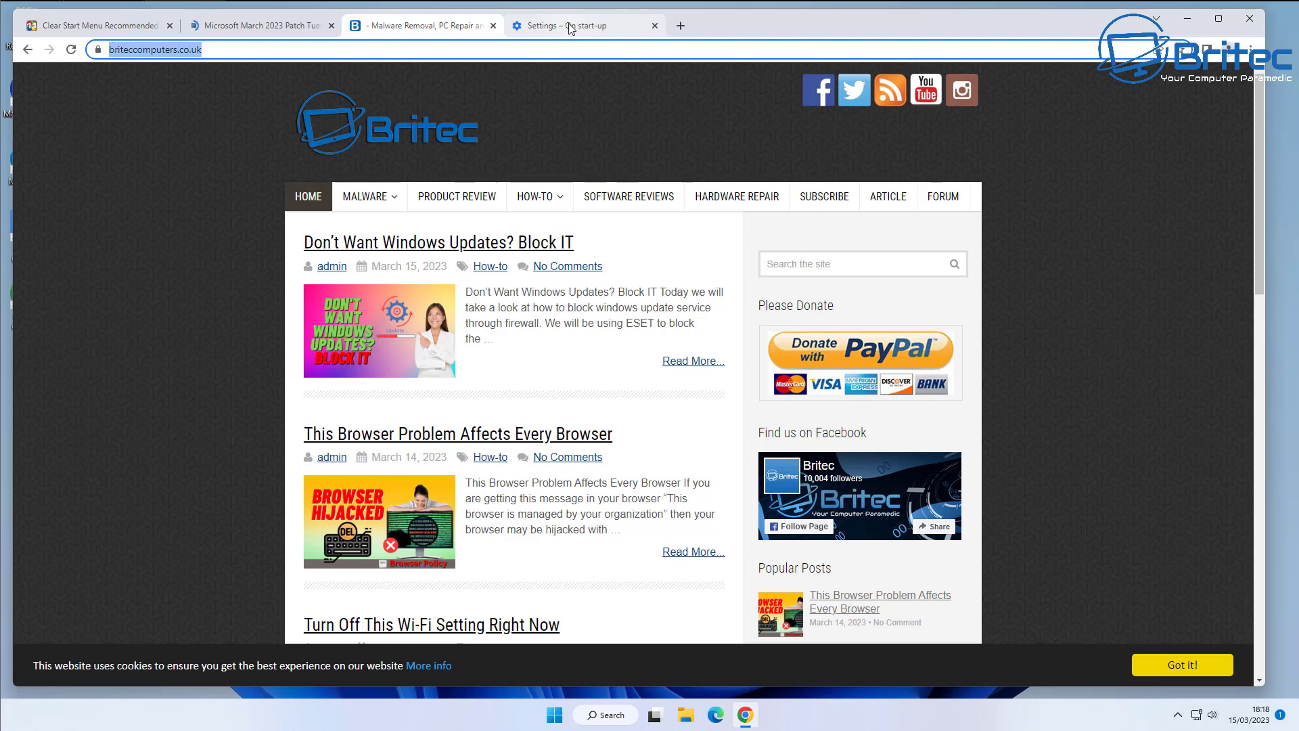
pyautogui.click(568, 24)
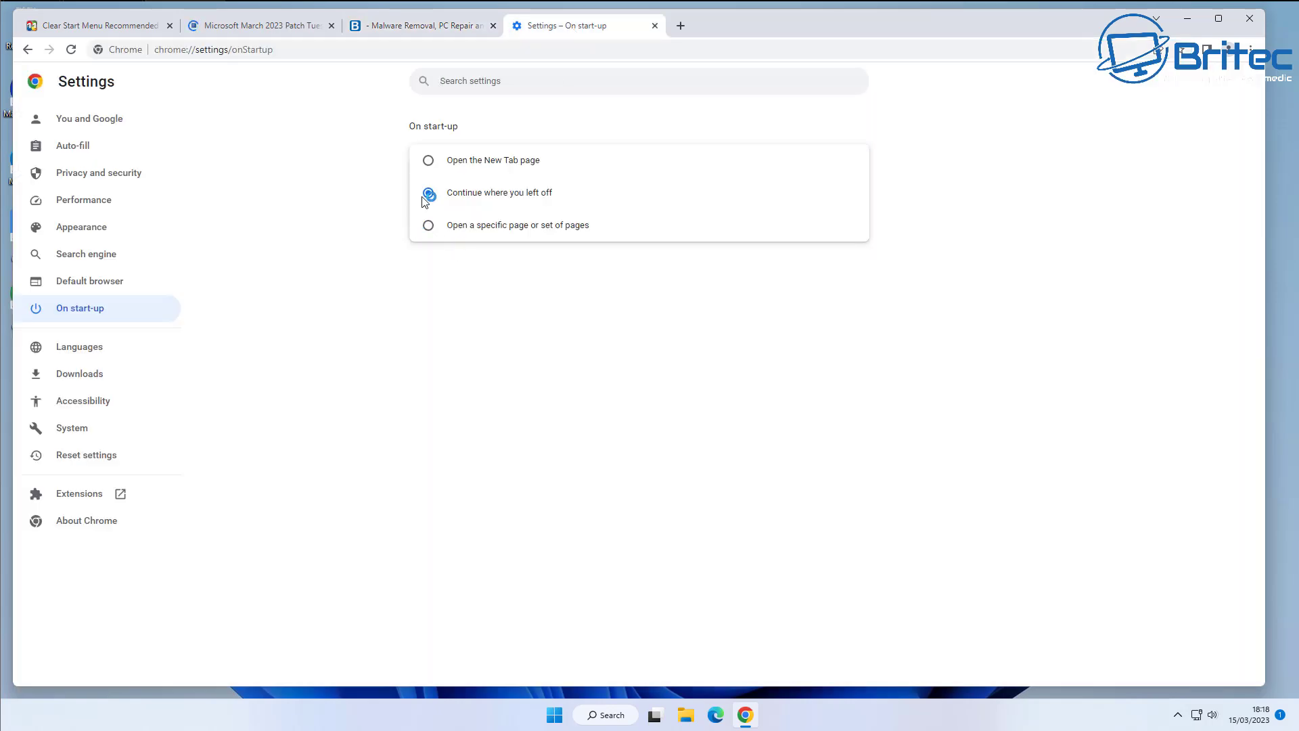
# Set the start-up behaviour to Open the New Tab page and relaunch Chrome to test it.
pyautogui.click(427, 163)
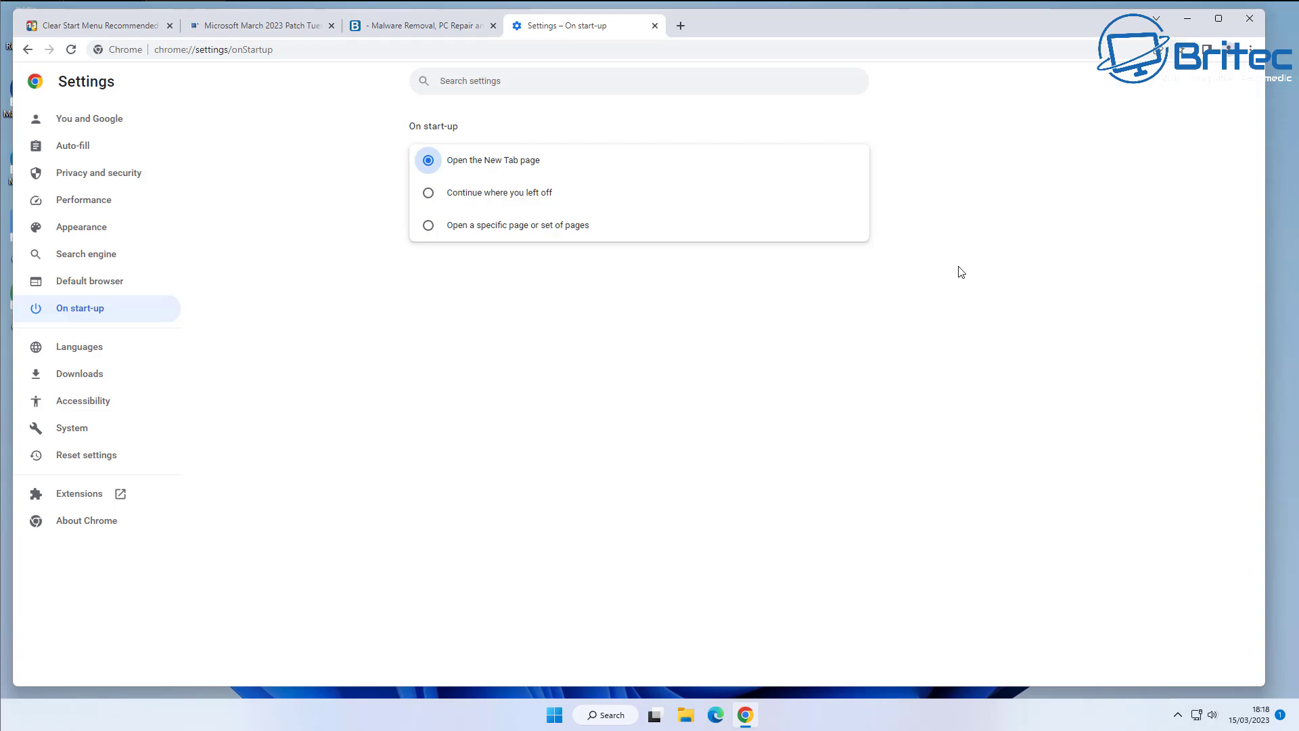
pyautogui.click(1248, 18)
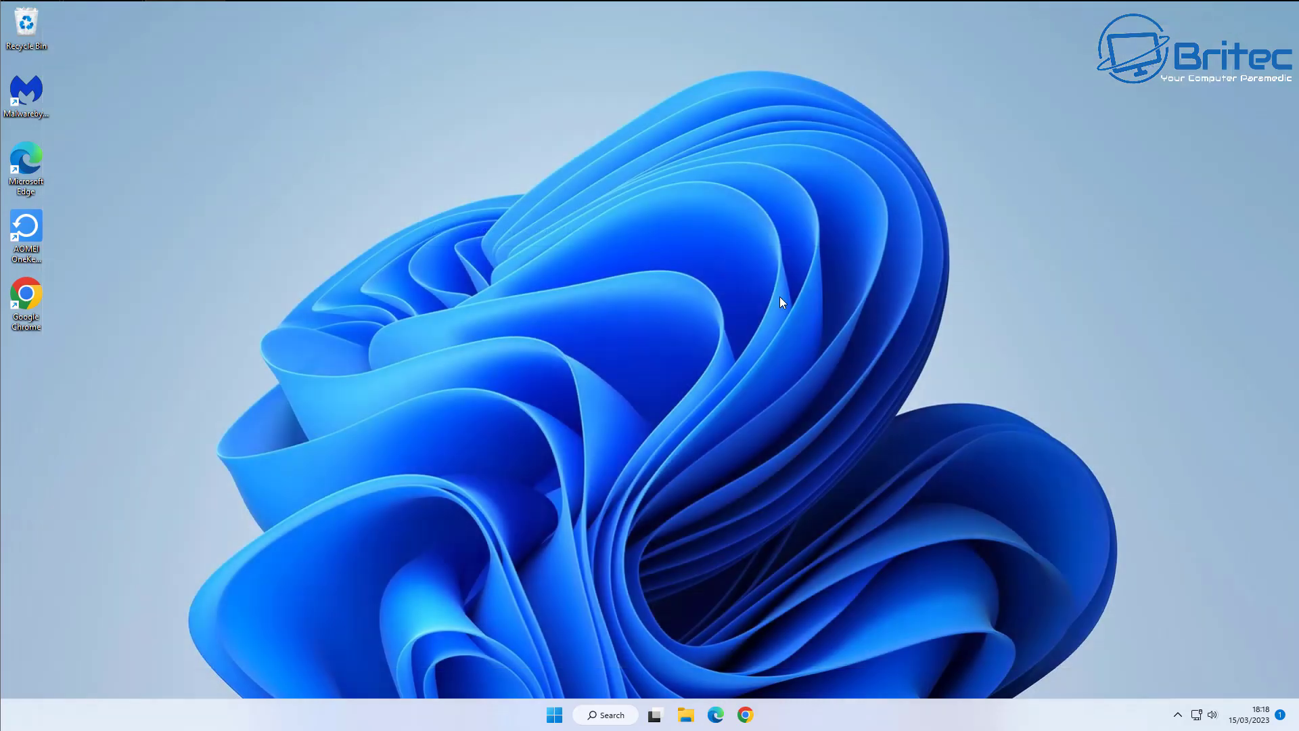
pyautogui.click(744, 714)
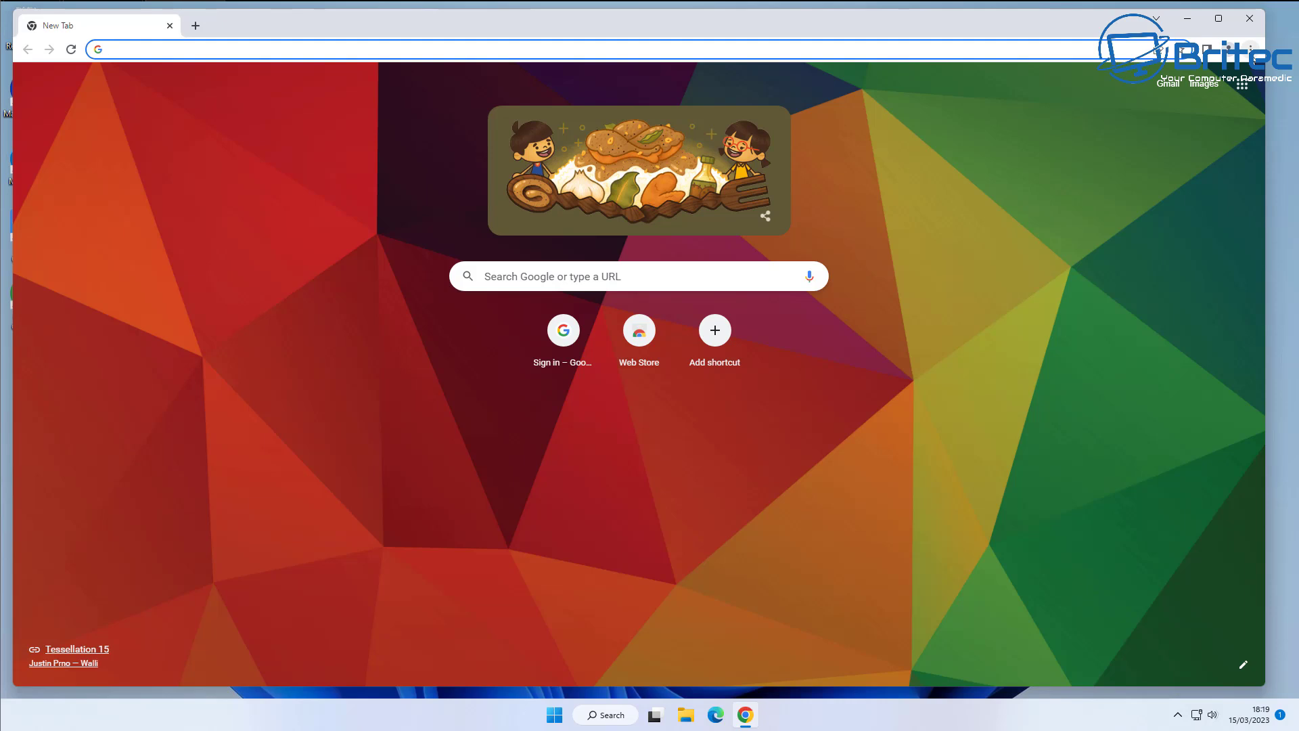
# Open the full Chrome history, look through today's visited pages and return to the New Tab page.
pyautogui.click(1250, 46)
pyautogui.moveTo(1172, 130)
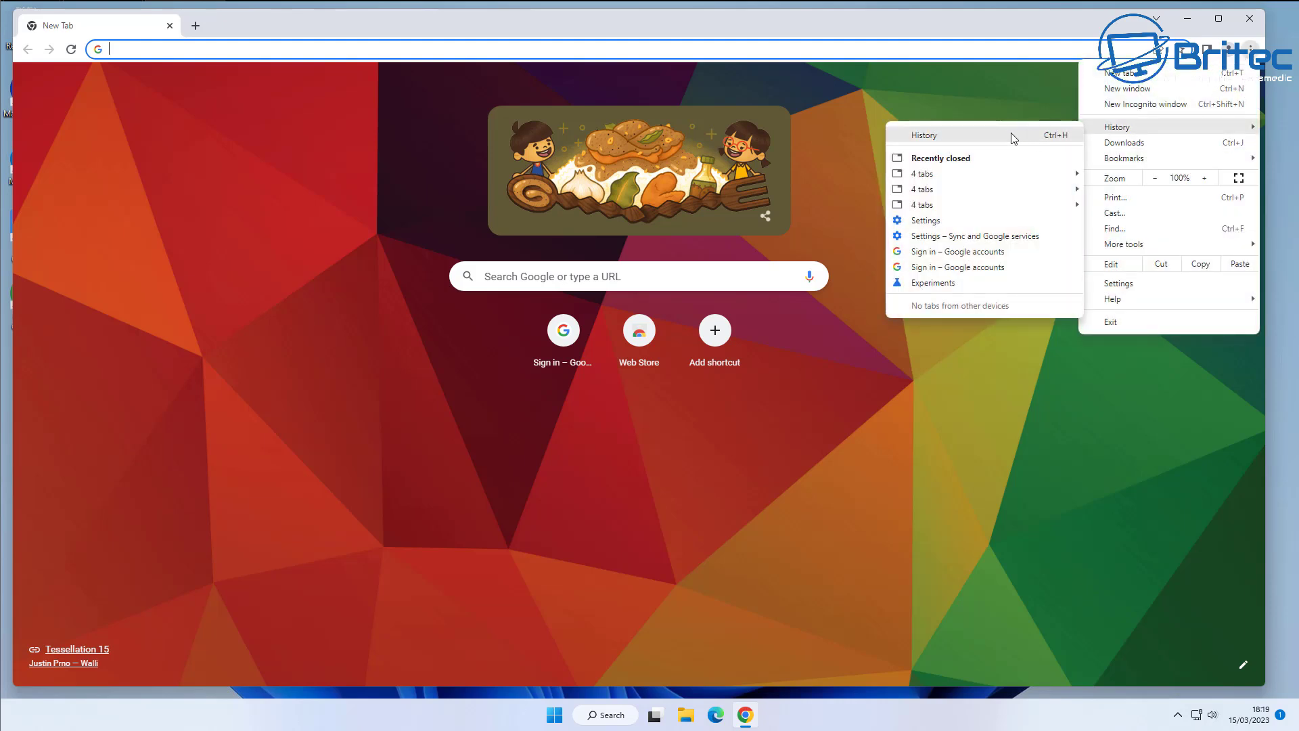
pyautogui.click(992, 133)
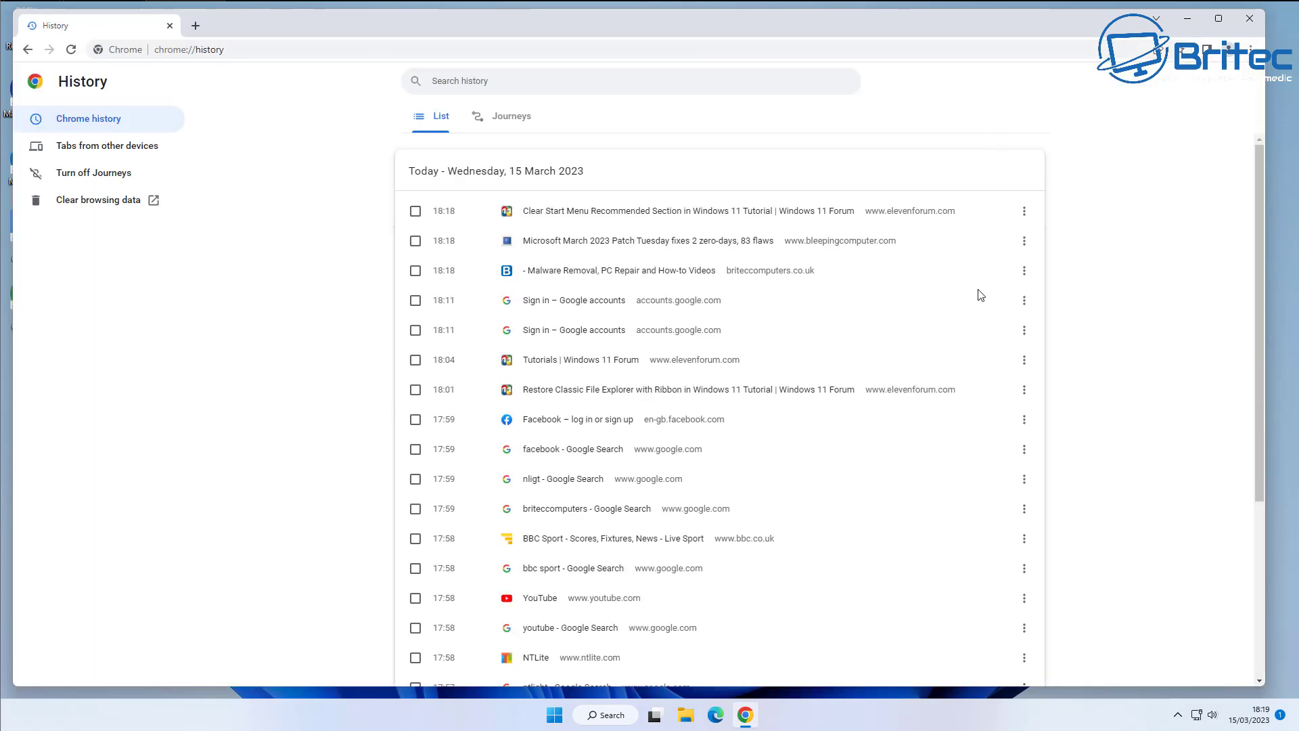
pyautogui.scroll(-2, 978, 295)
pyautogui.scroll(-3, 978, 295)
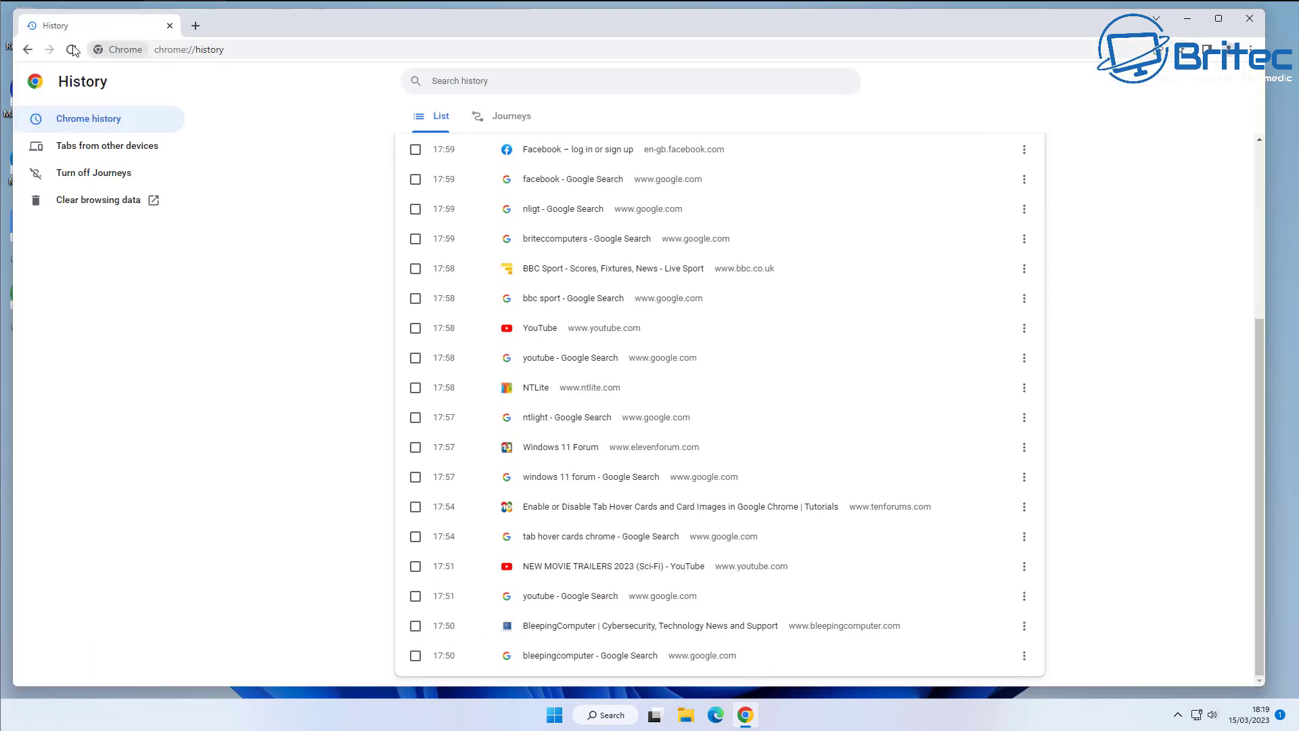
pyautogui.click(28, 49)
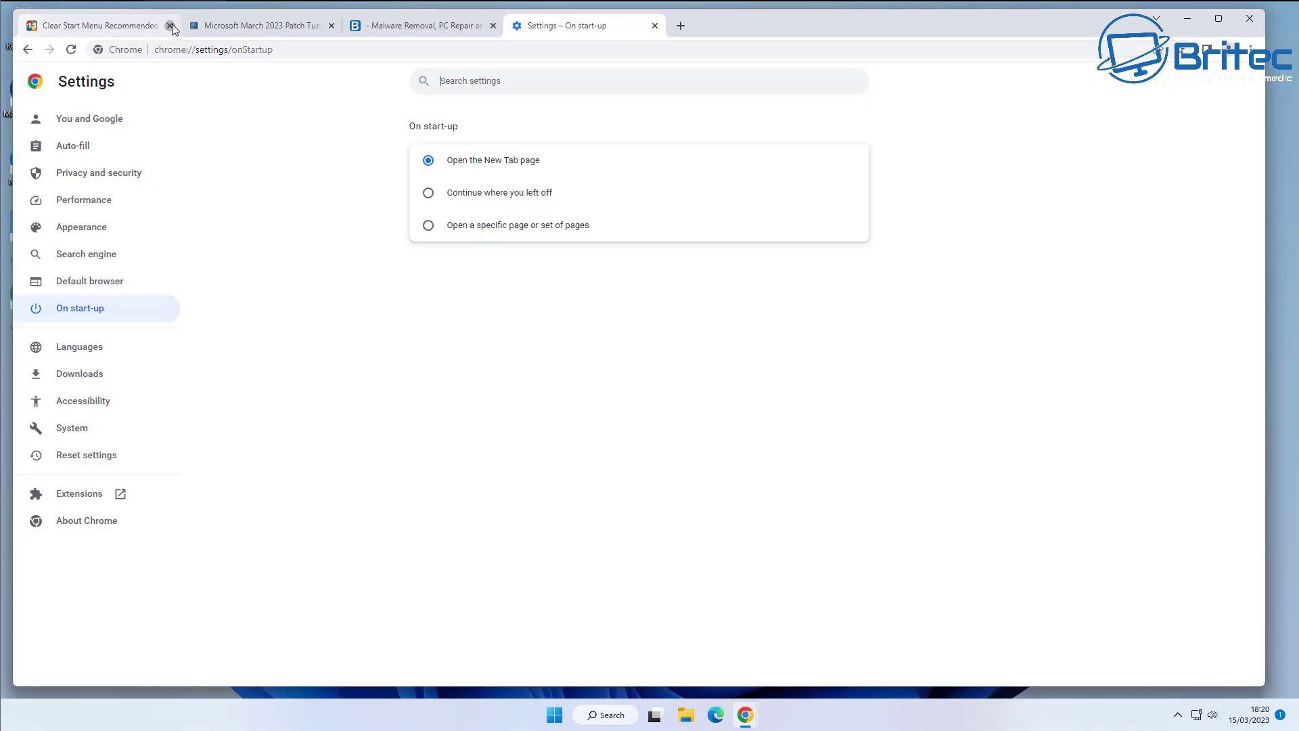
# Close the Clear Start Menu, Patch Tuesday, Malware Removal and Settings tabs one after another.
pyautogui.click(170, 26)
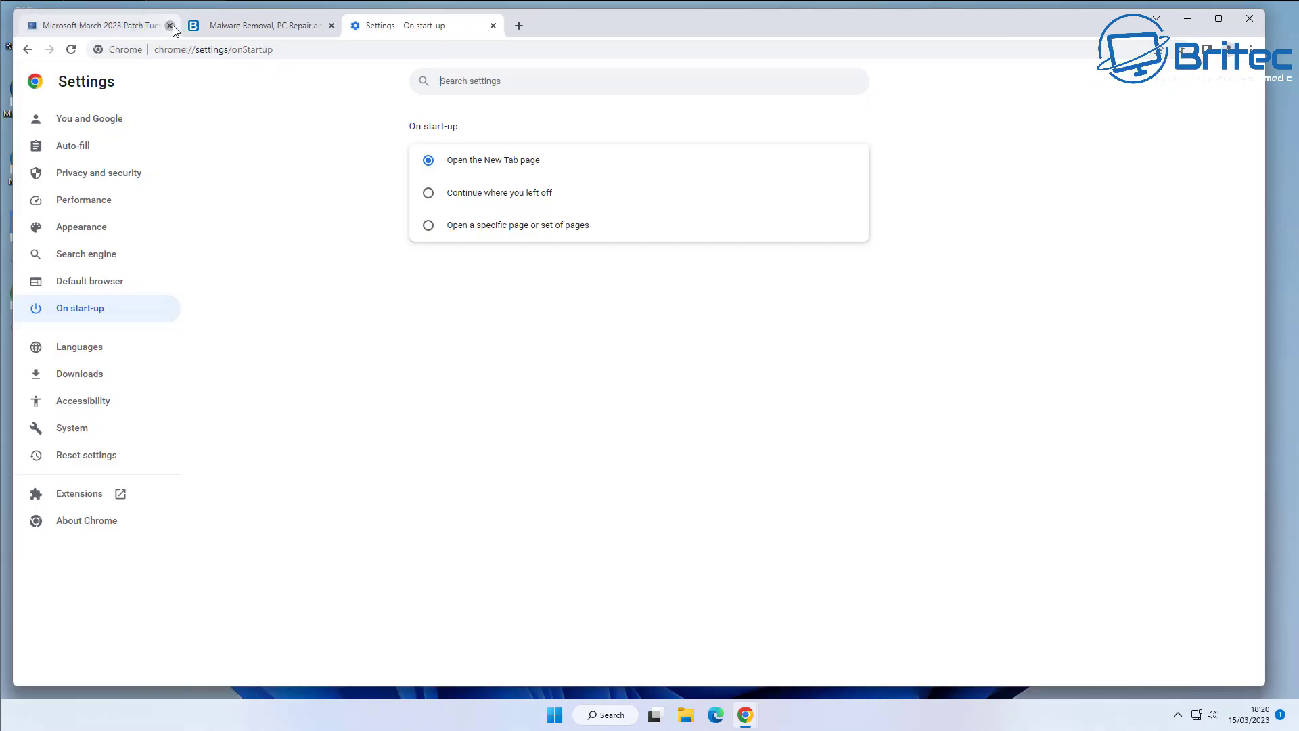
pyautogui.click(170, 26)
pyautogui.click(170, 26)
pyautogui.click(169, 25)
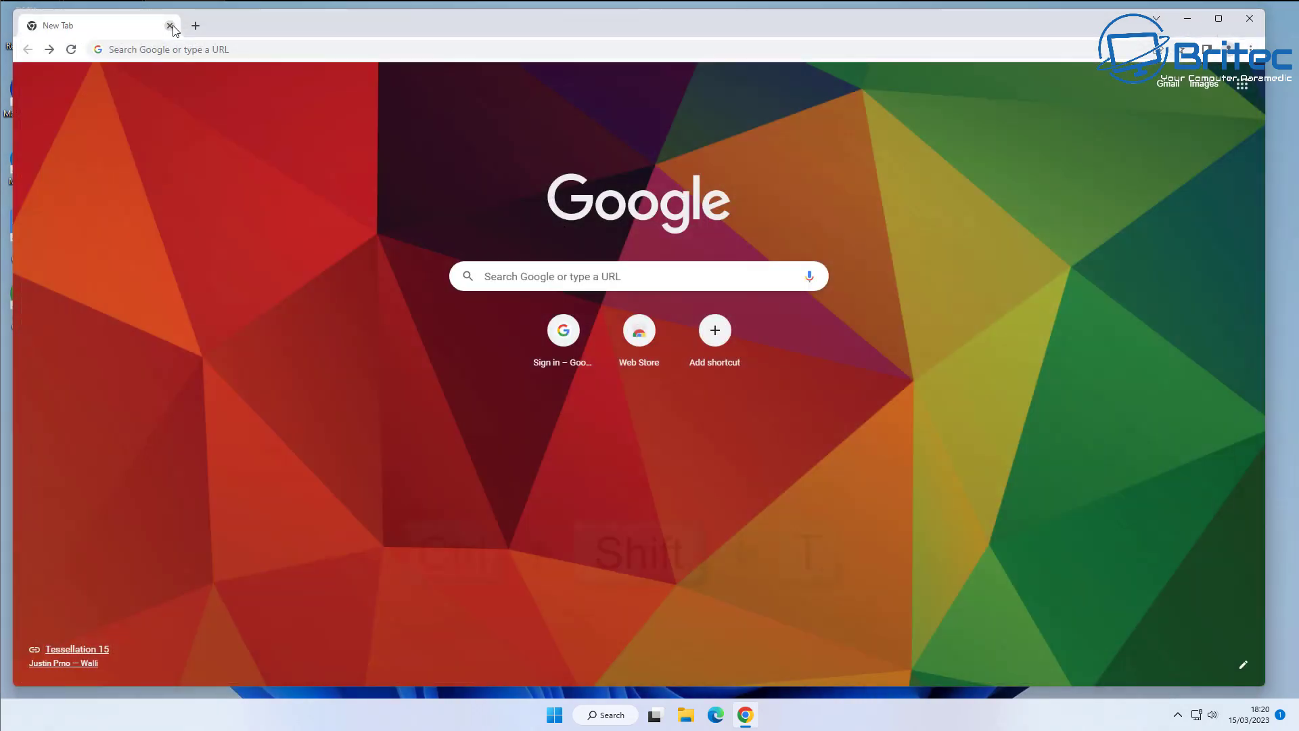
pyautogui.click(169, 26)
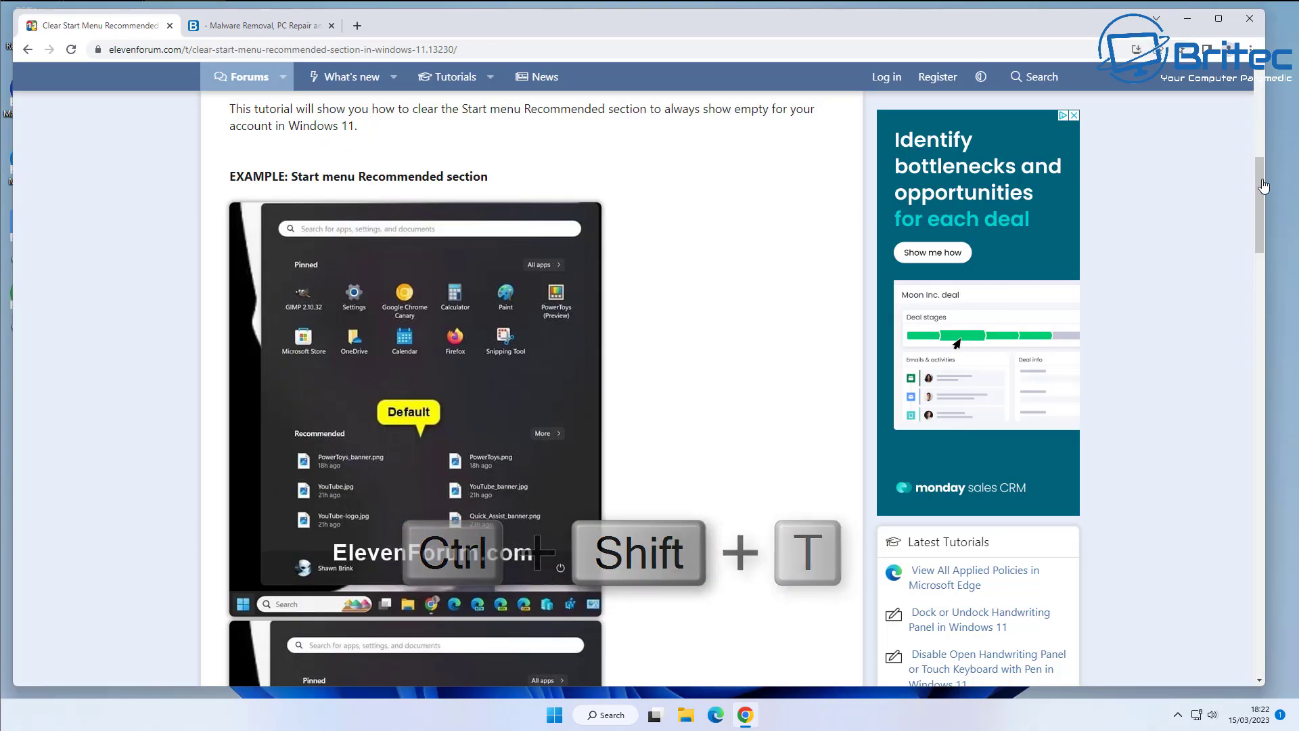
# Scroll down the Clear Start Menu article, close its tab and bring it back with Reopen closed tab.
pyautogui.moveTo(1261, 180); pyautogui.dragTo(1282, 316)
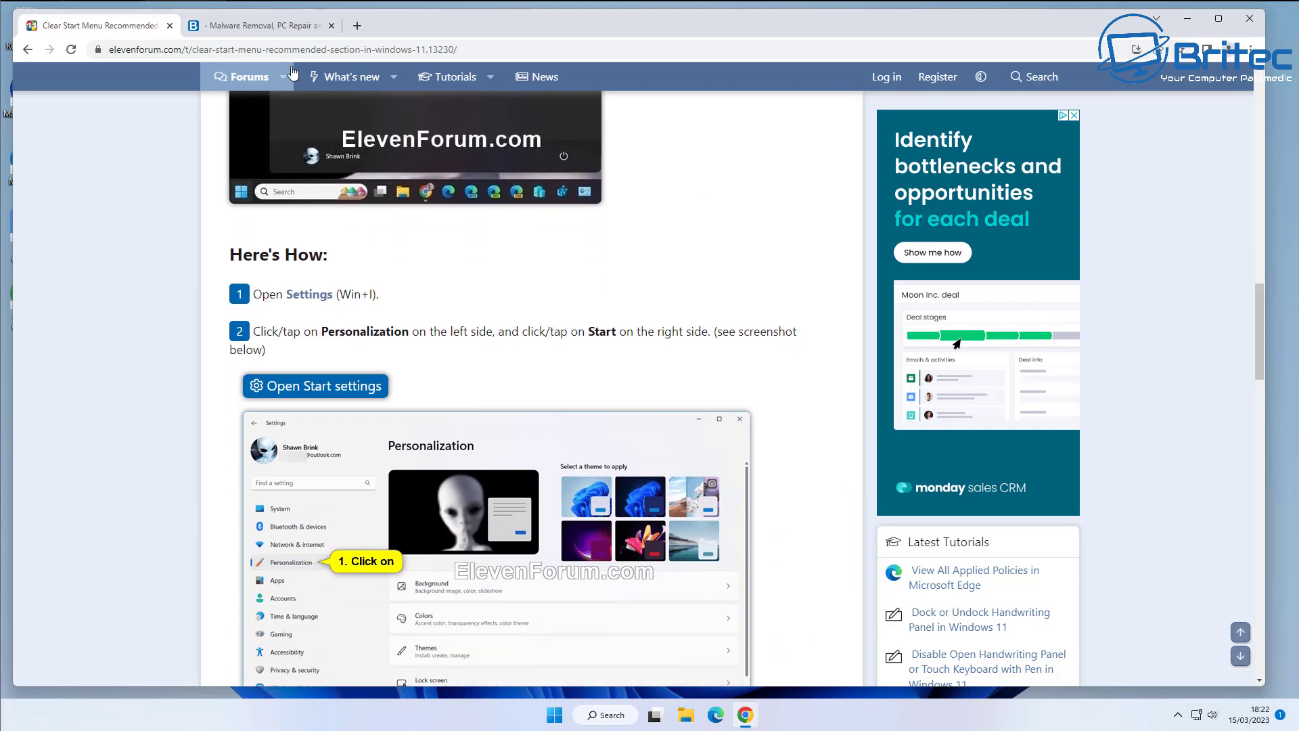
pyautogui.click(170, 25)
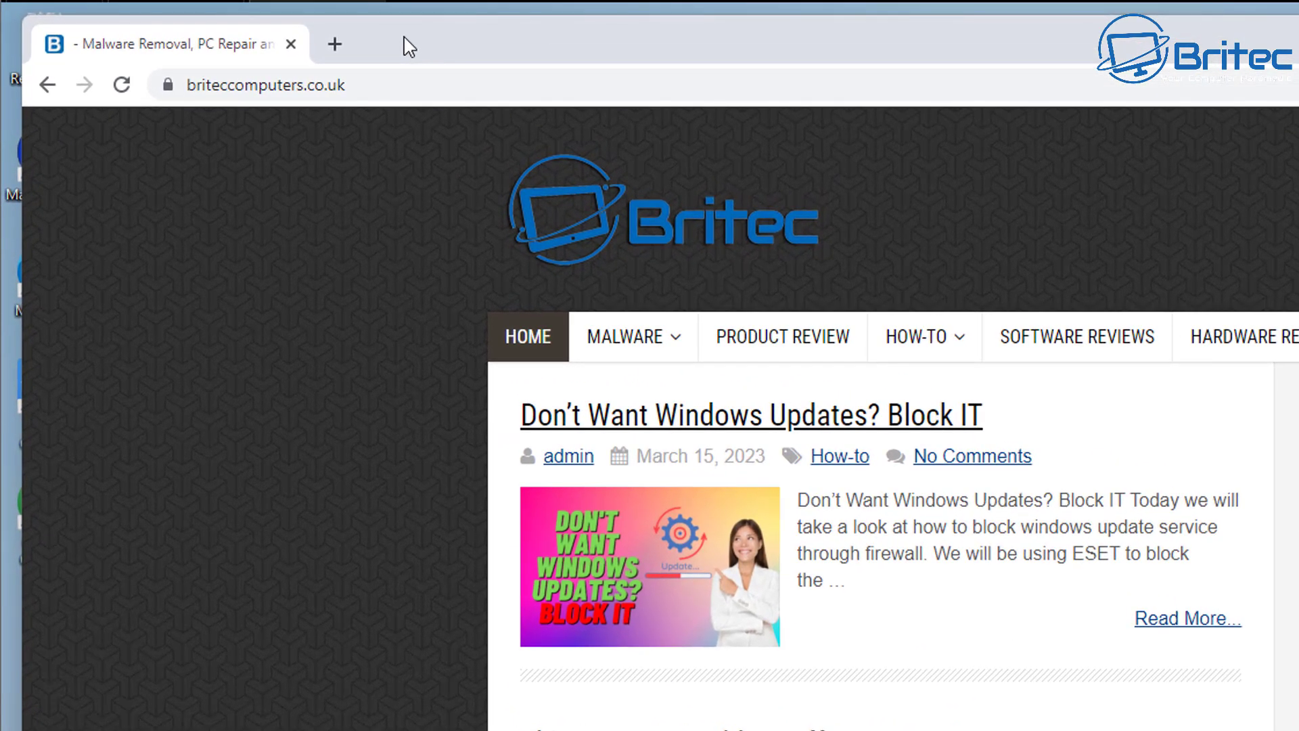
pyautogui.rightClick(335, 36)
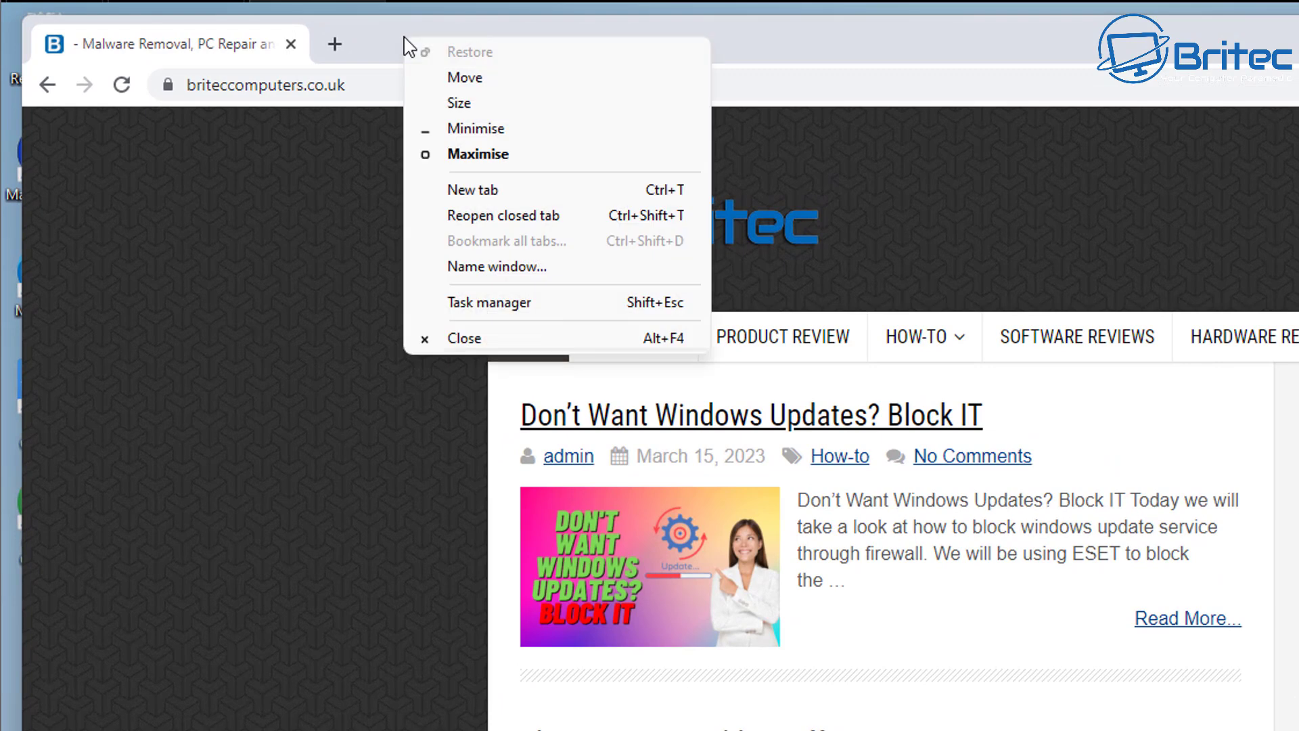
pyautogui.click(498, 216)
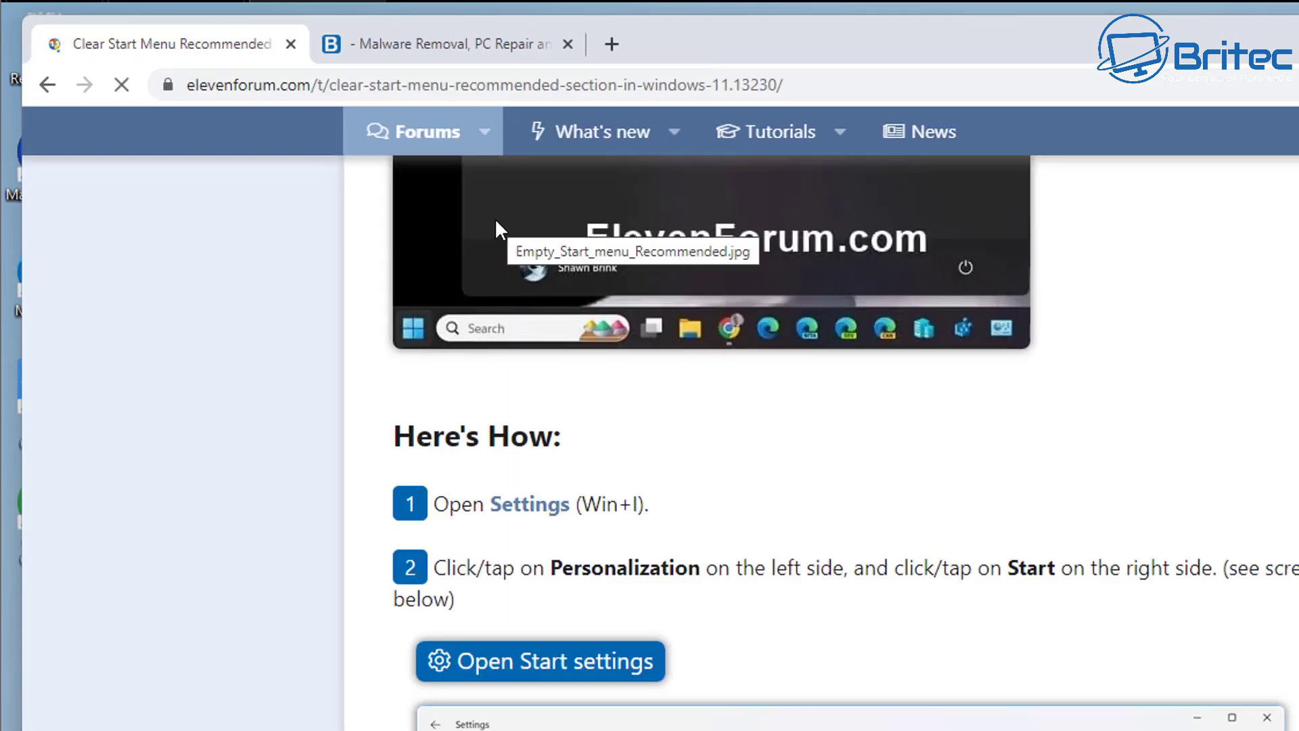
# Repeat closing and reopening the Clear Start Menu tab, and finish by closing it again.
pyautogui.click(291, 44)
pyautogui.rightClick(414, 45)
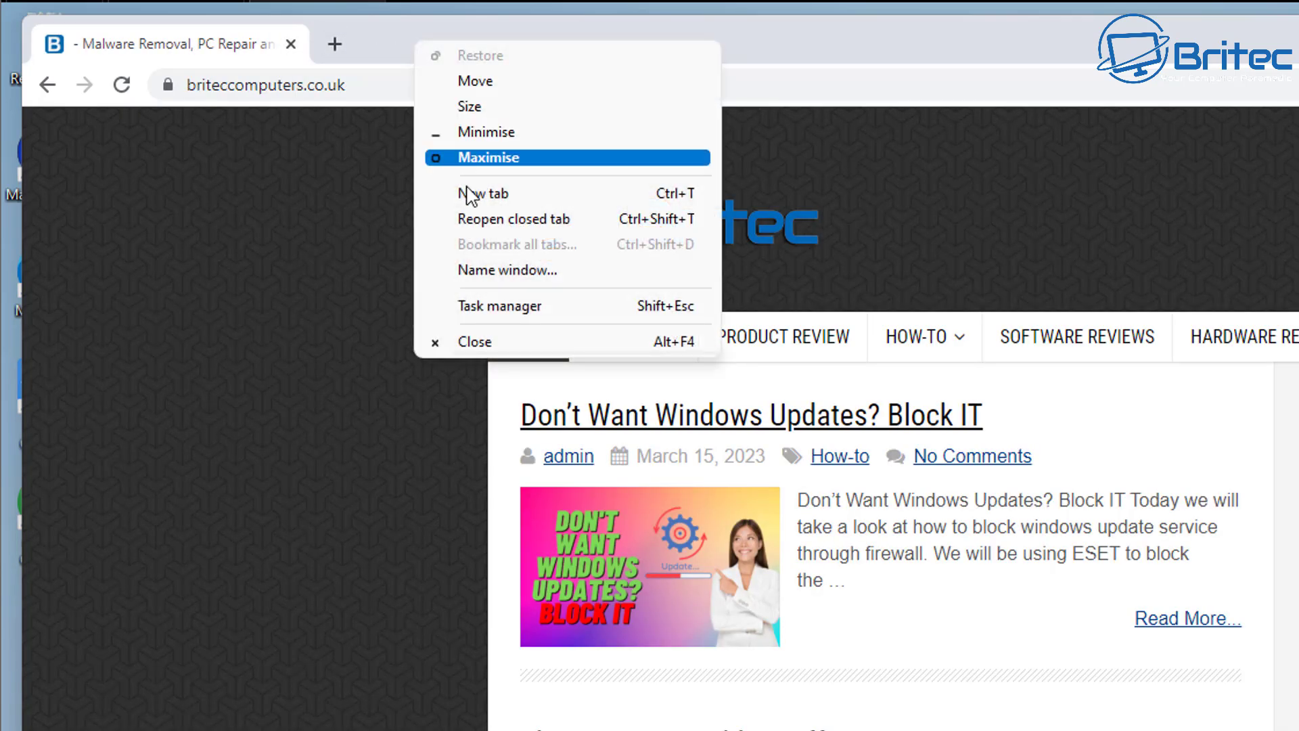
pyautogui.click(476, 220)
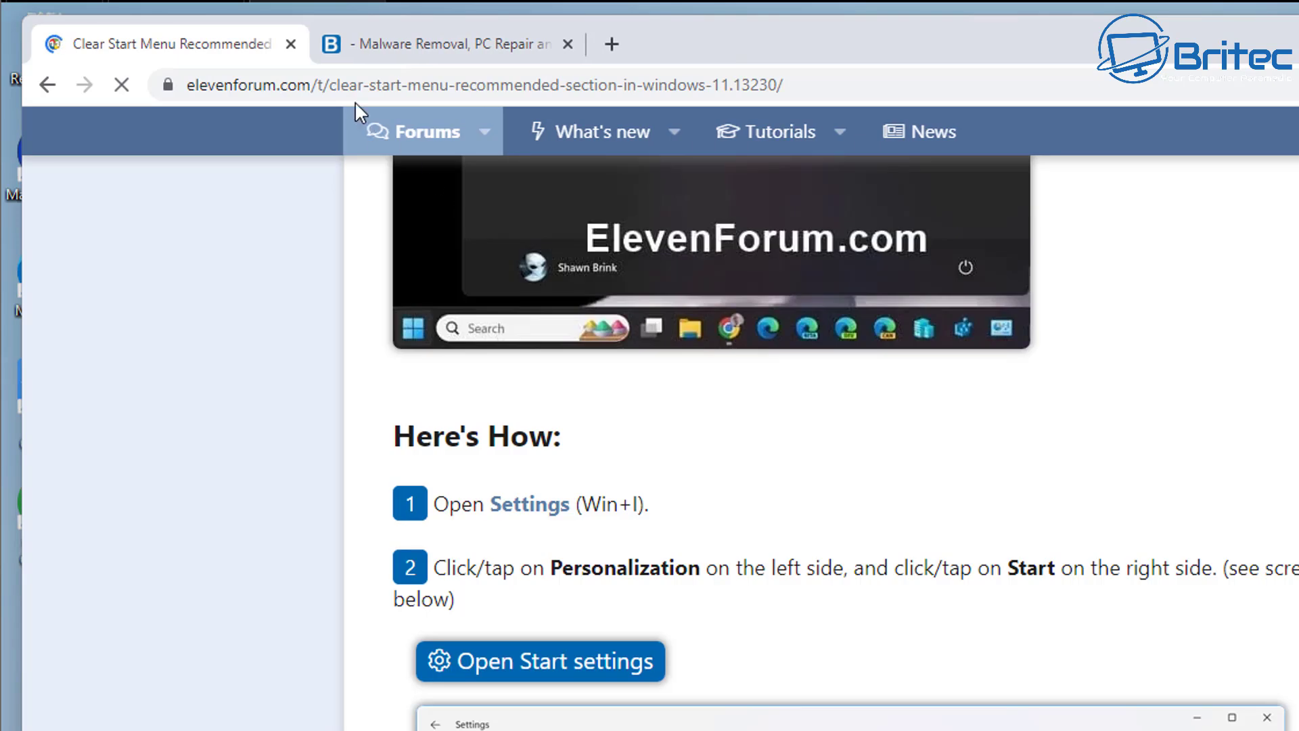
pyautogui.click(291, 44)
pyautogui.click(292, 45)
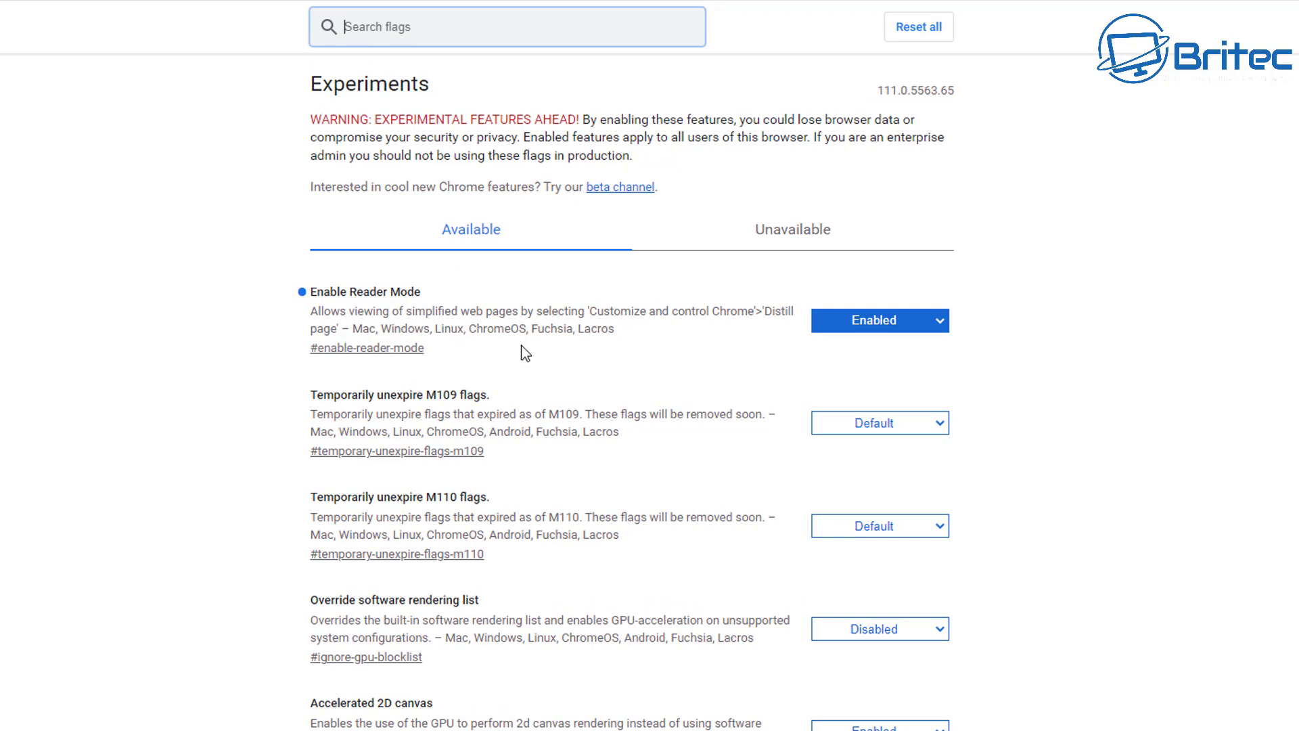
# Search the Chrome flags for "paral", set Parallel downloading to Enabled and relaunch the browser.
pyautogui.write('paral')
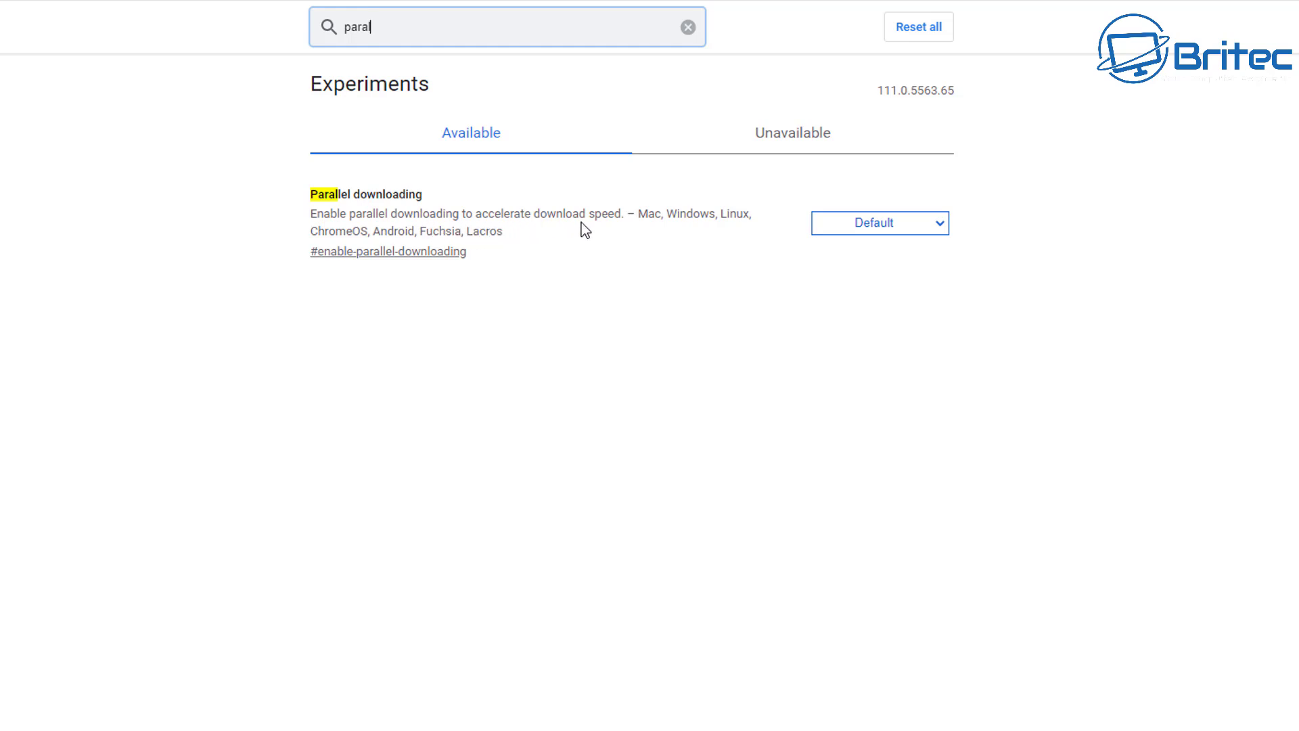
pyautogui.click(939, 232)
pyautogui.click(877, 259)
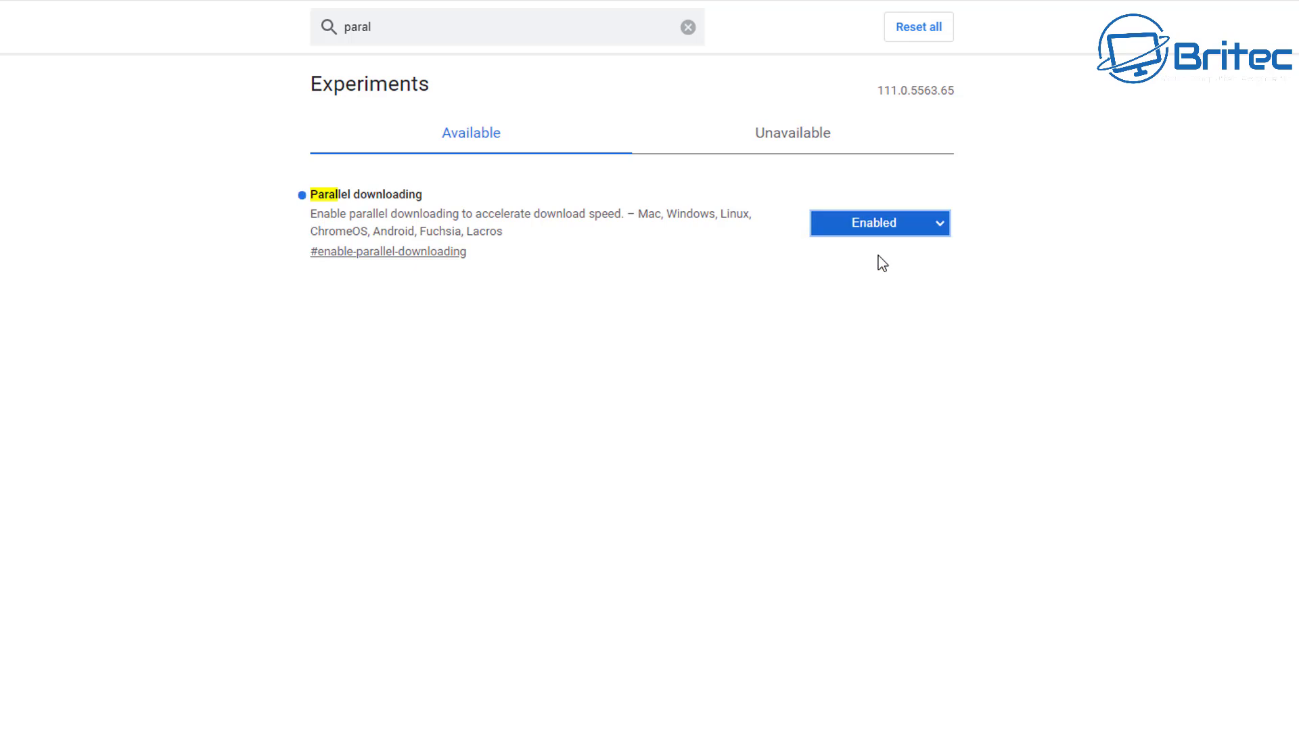
pyautogui.click(1231, 688)
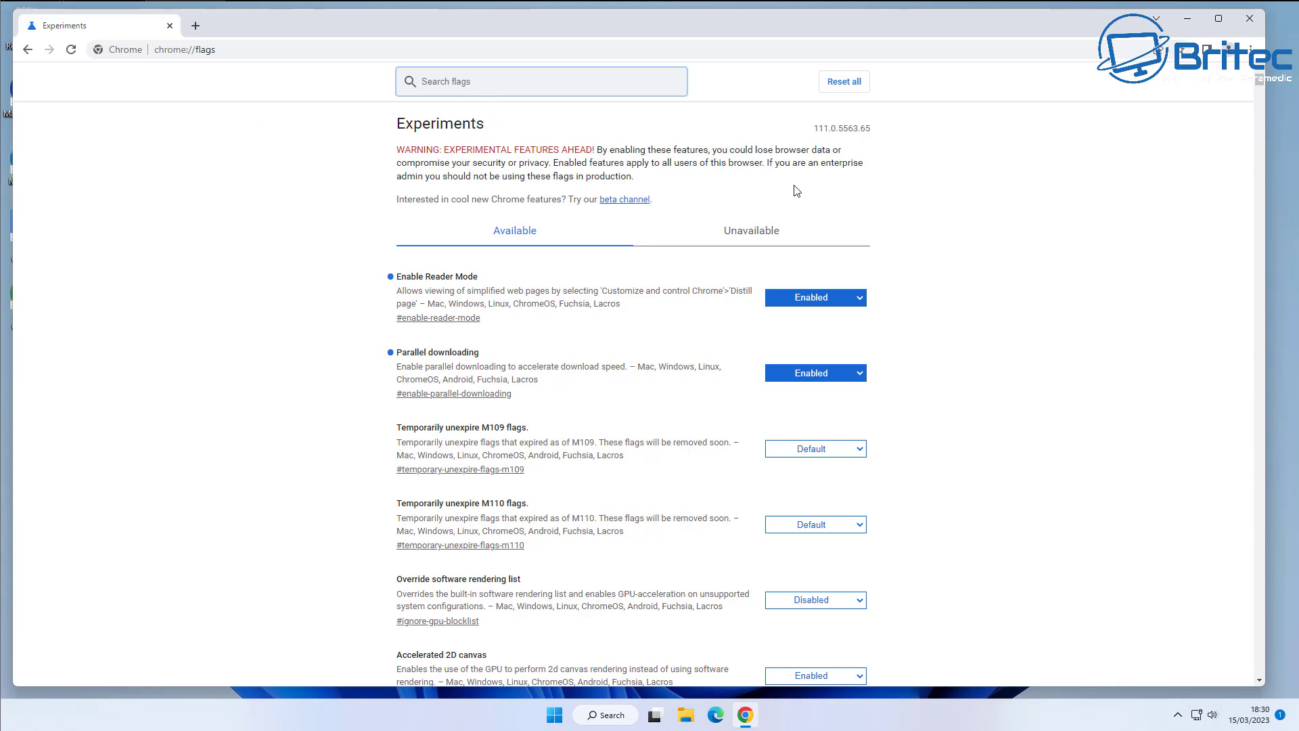
# Search the Chrome flags for "live", set Live Caption to Enabled and relaunch the browser.
pyautogui.write('live')
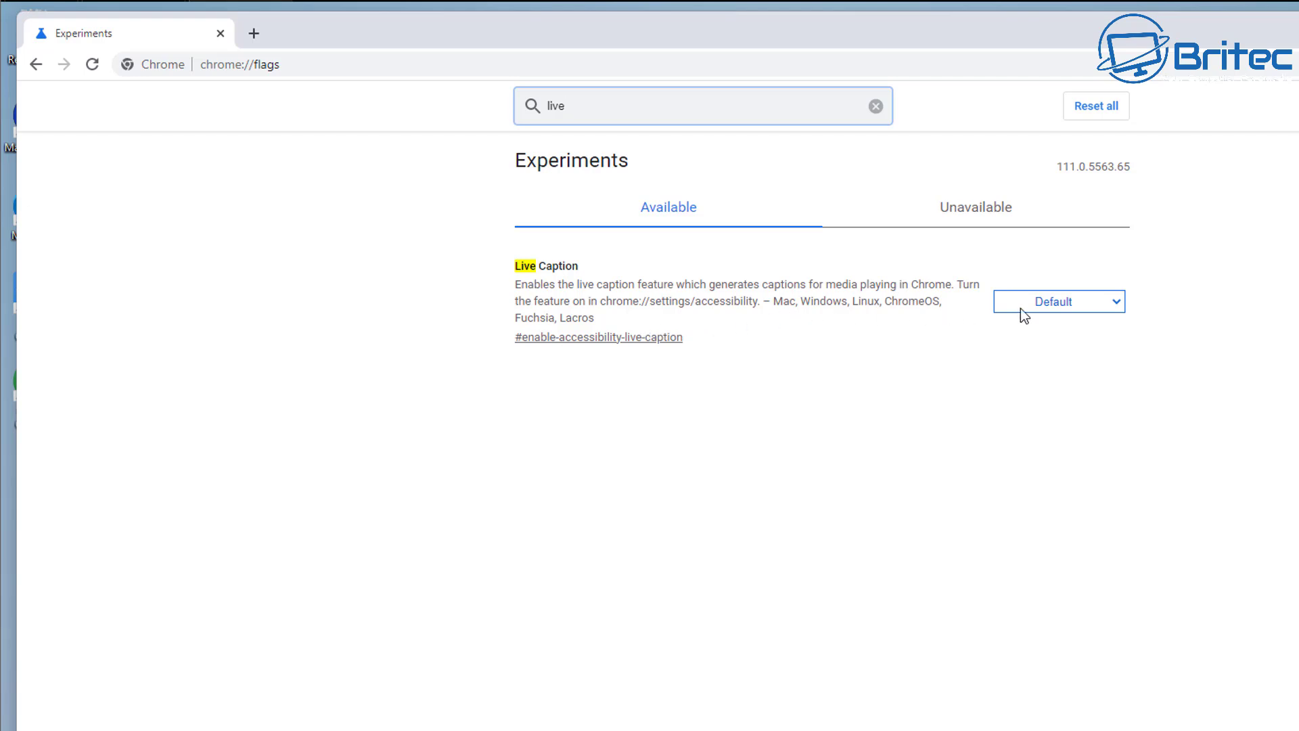
pyautogui.click(1118, 298)
pyautogui.click(1049, 334)
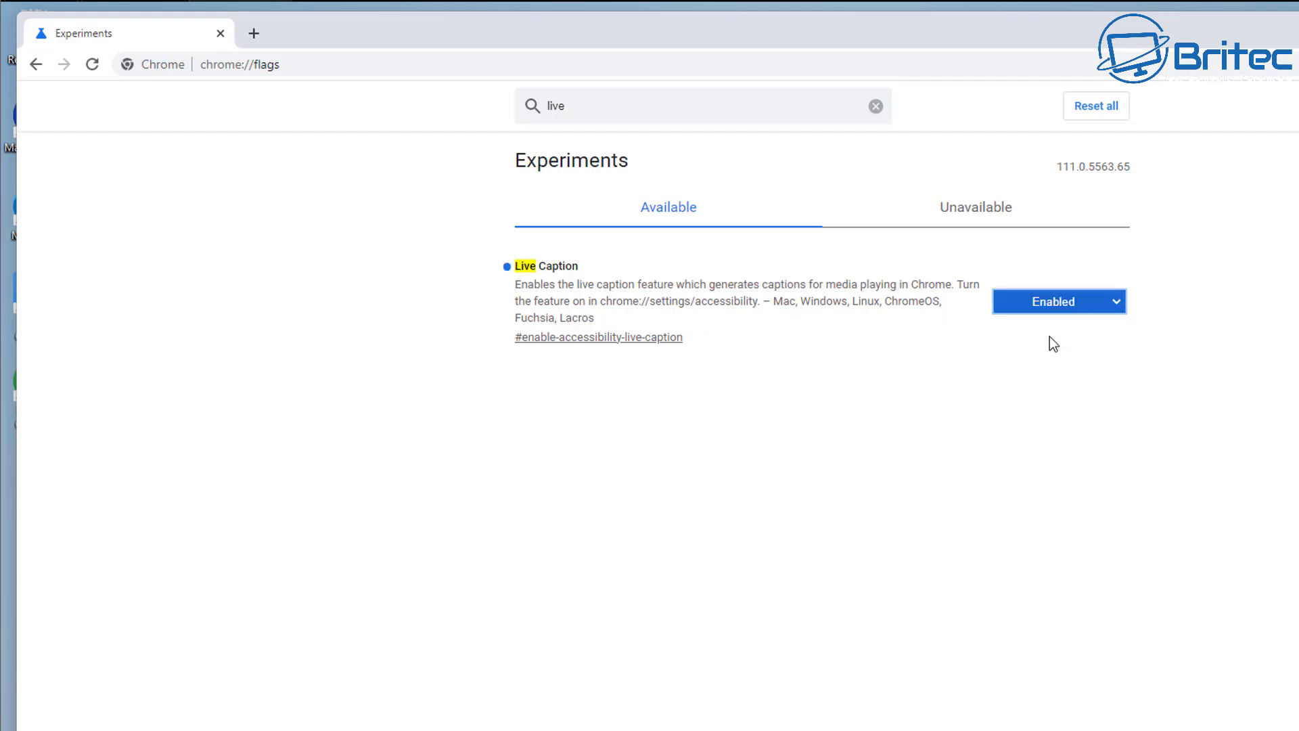
pyautogui.click(365, 699)
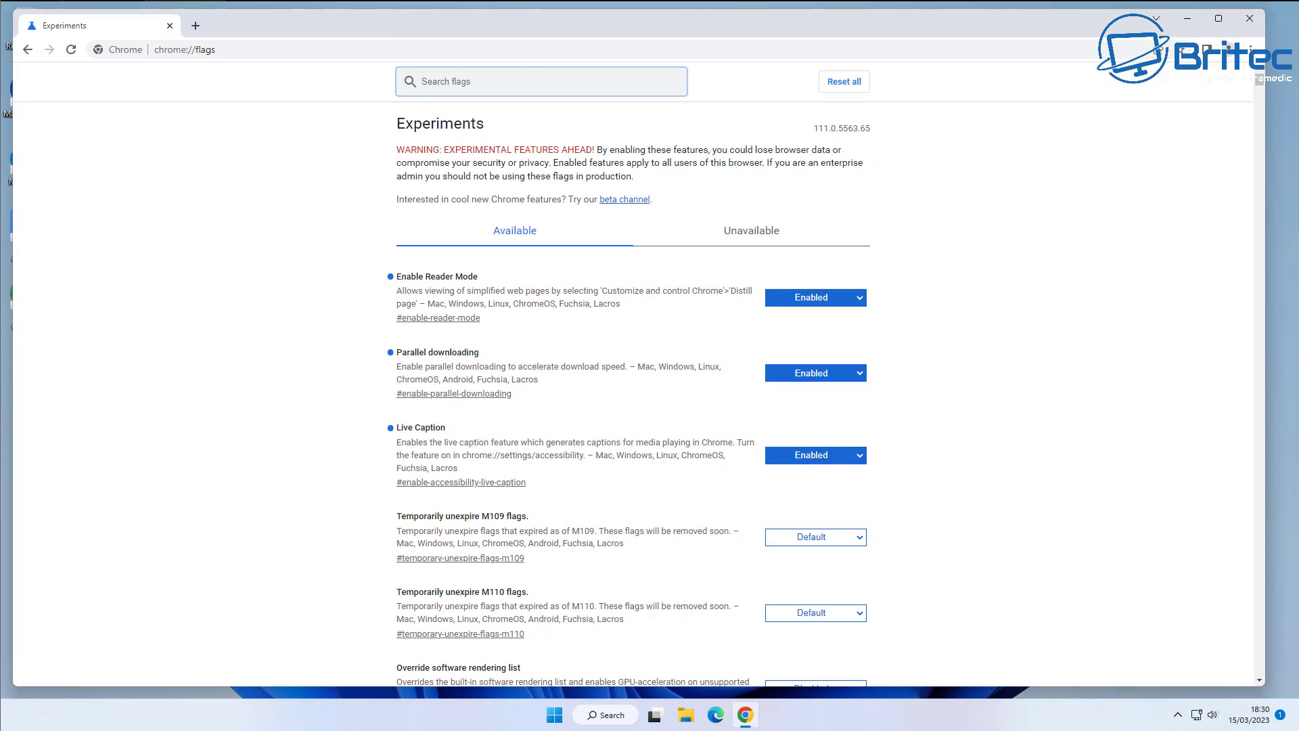
# Turn on Live Caption in Chrome's Accessibility settings.
pyautogui.click(1249, 50)
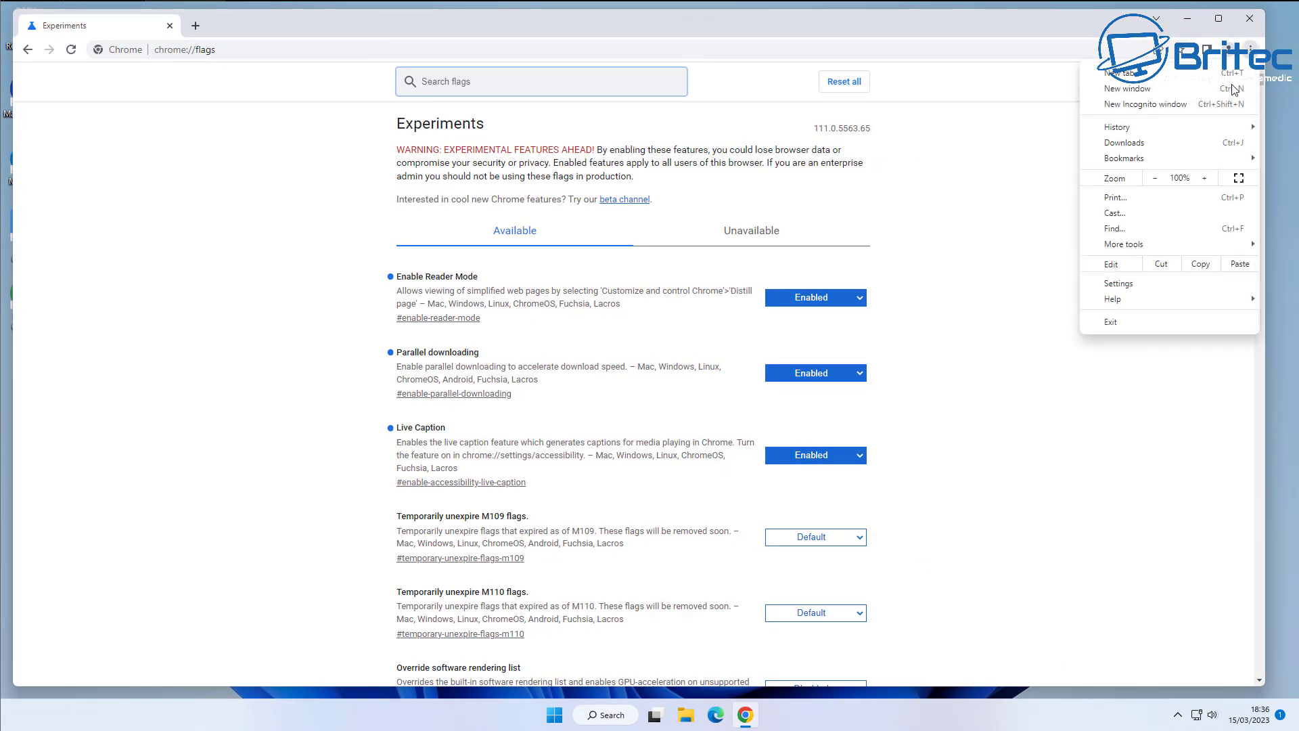
pyautogui.click(1118, 284)
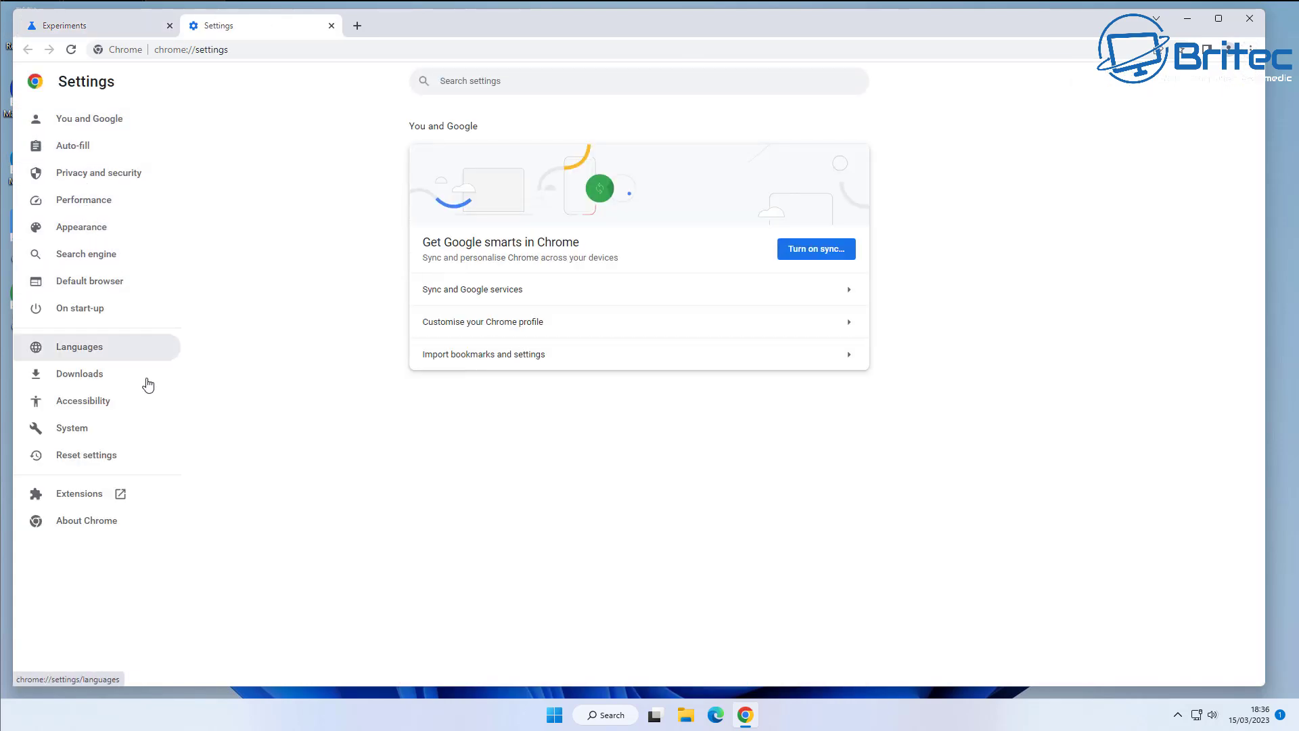
pyautogui.click(90, 398)
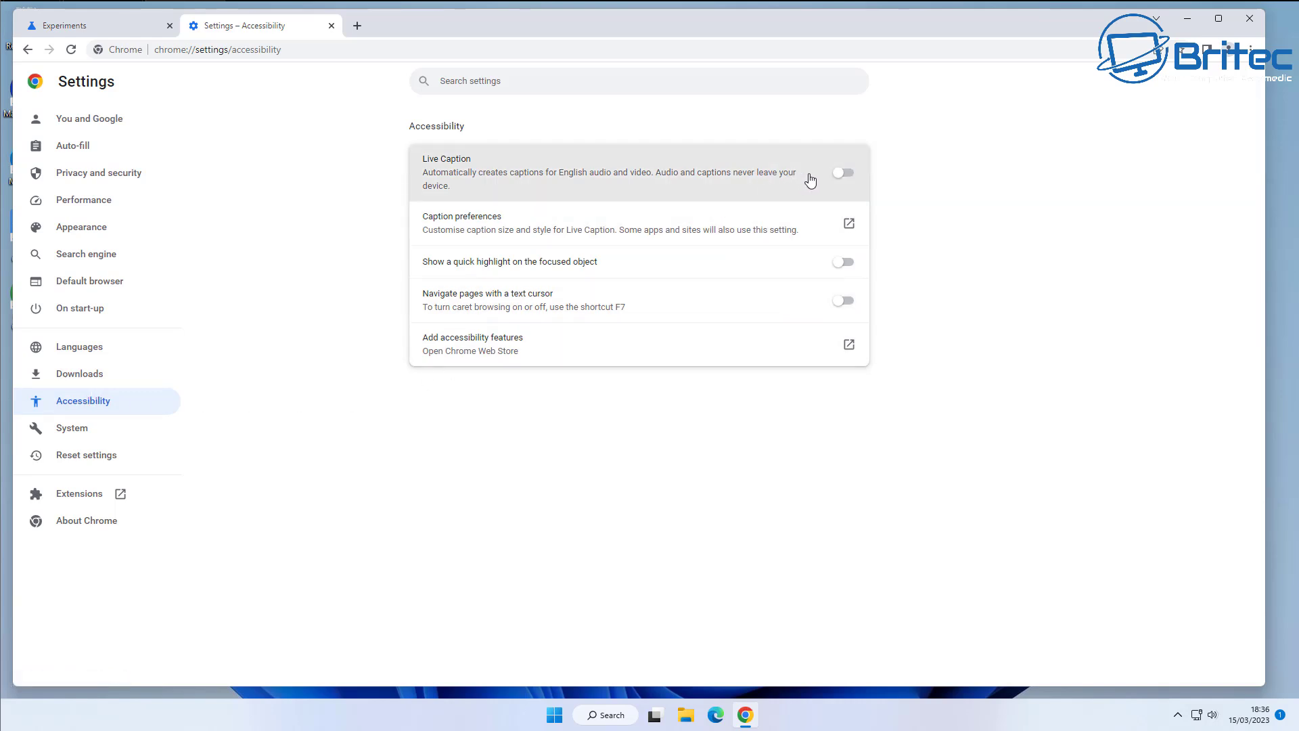
pyautogui.click(843, 174)
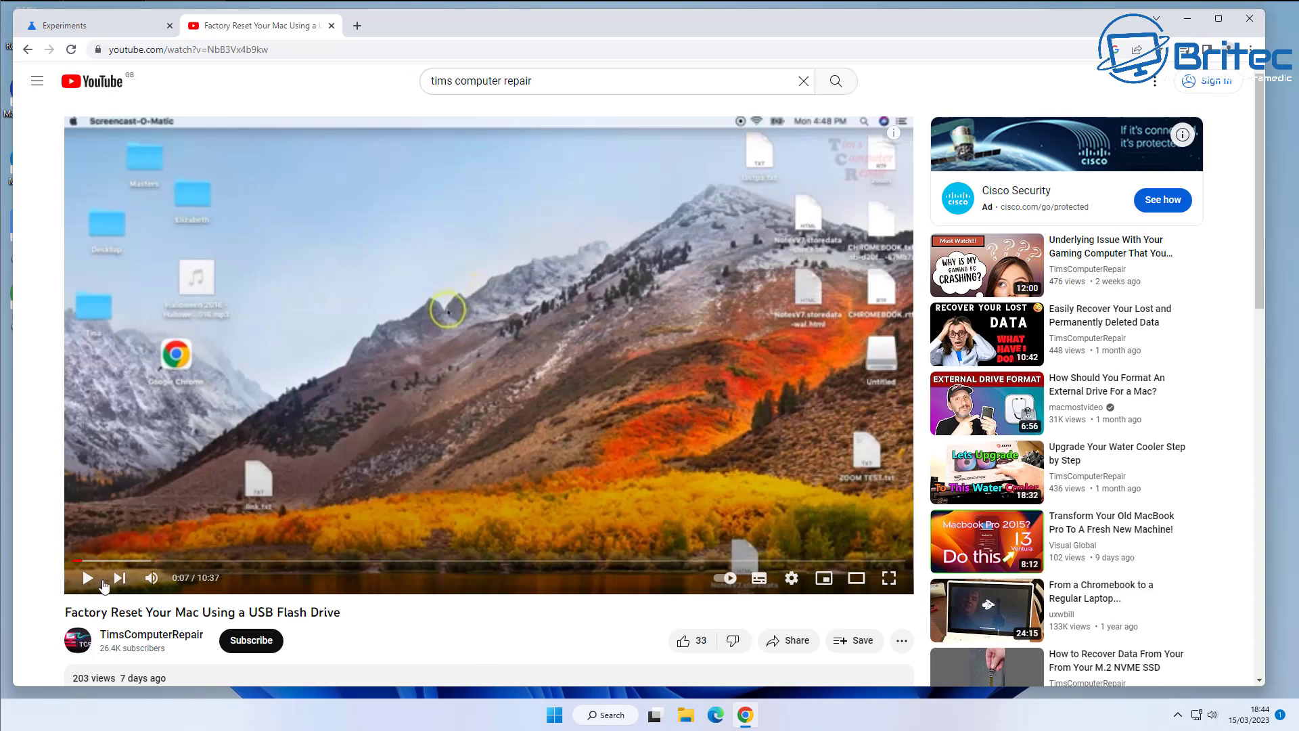
# Play the "Factory Reset Your Mac Using a USB Flash Drive" video to check its live captions, and pause it.
pyautogui.click(88, 577)
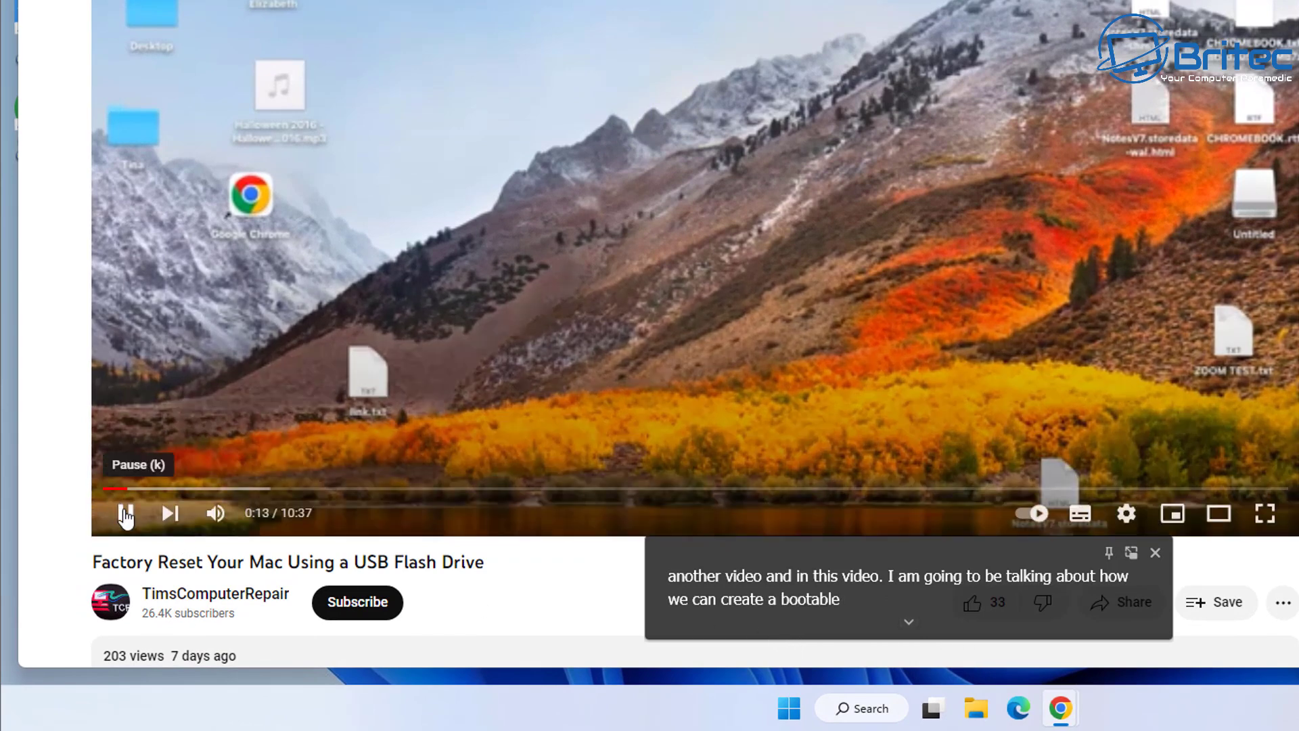
pyautogui.click(126, 513)
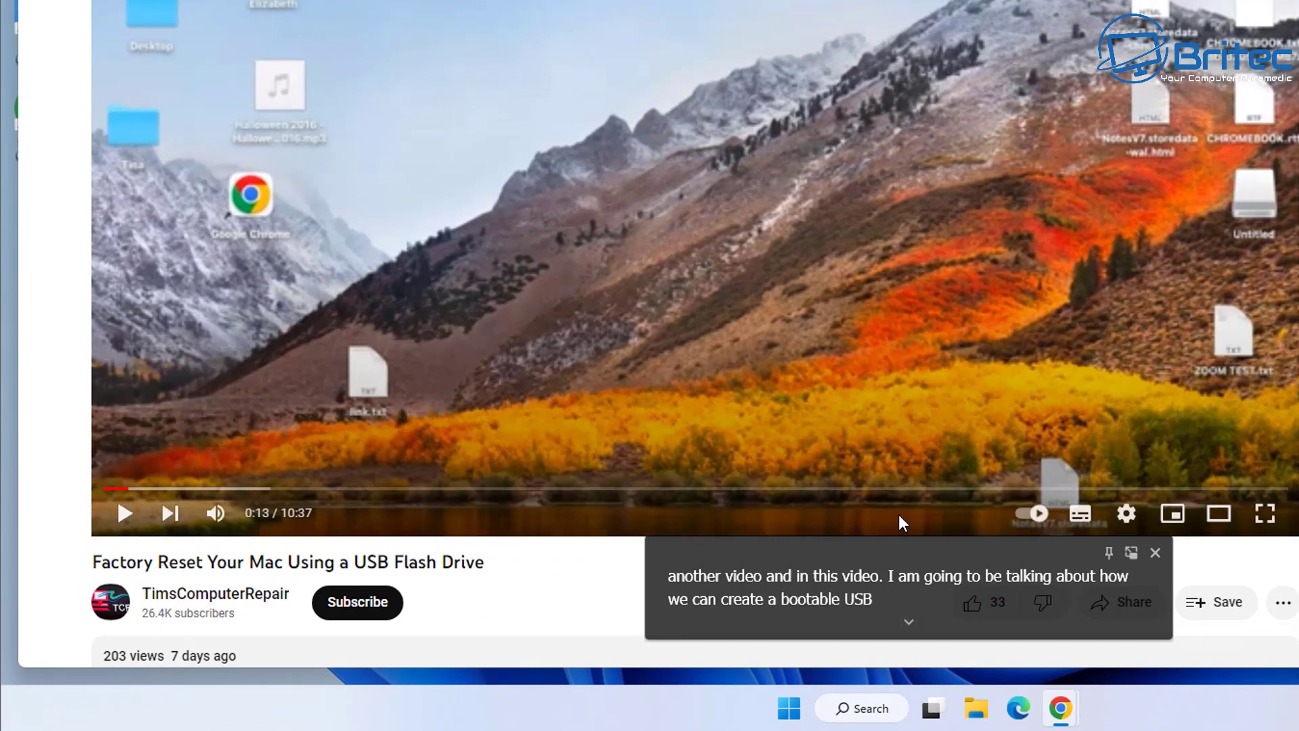